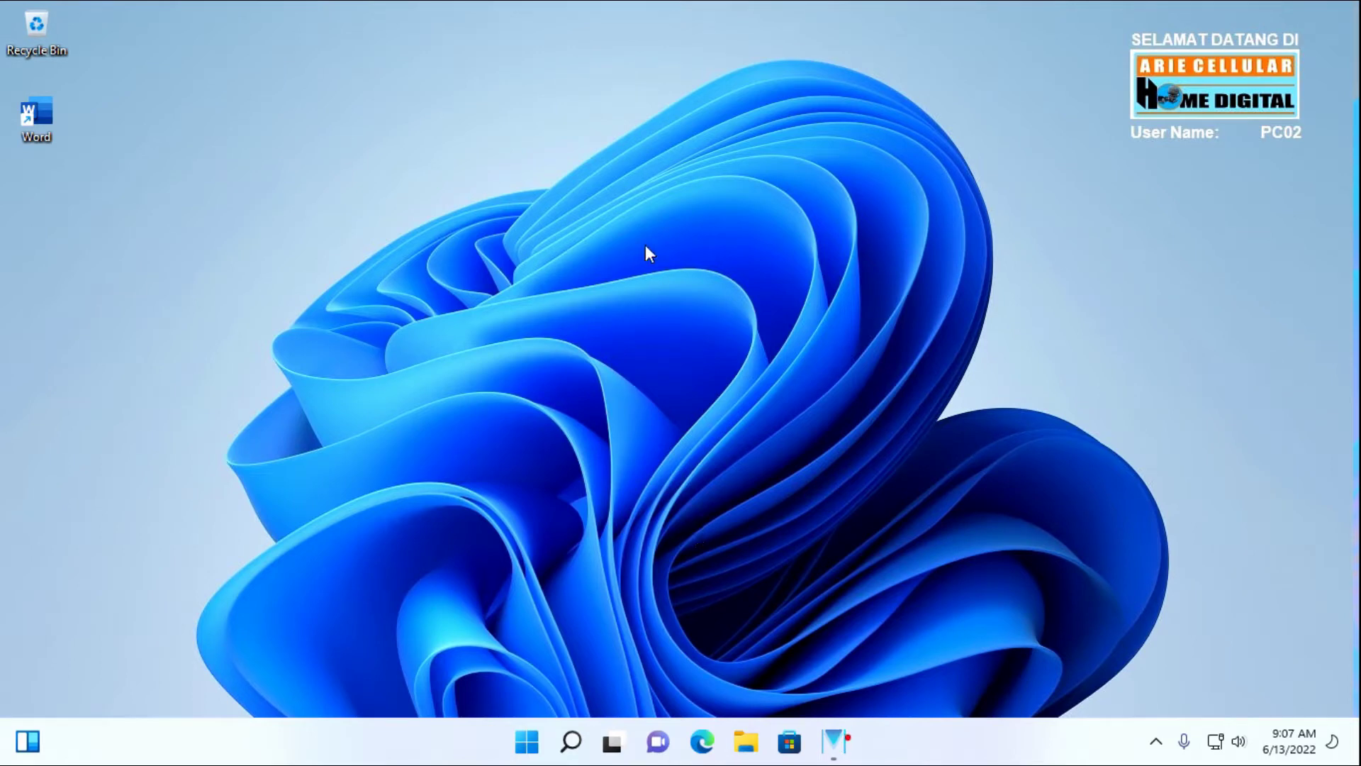
# Move the Word shortcut out onto the desktop, then put it back under the Recycle Bin
pyautogui.moveTo(19, 112)
pyautogui.mouseDown()
pyautogui.moveTo(101, 147)
pyautogui.moveTo(97, 161)
pyautogui.mouseUp()
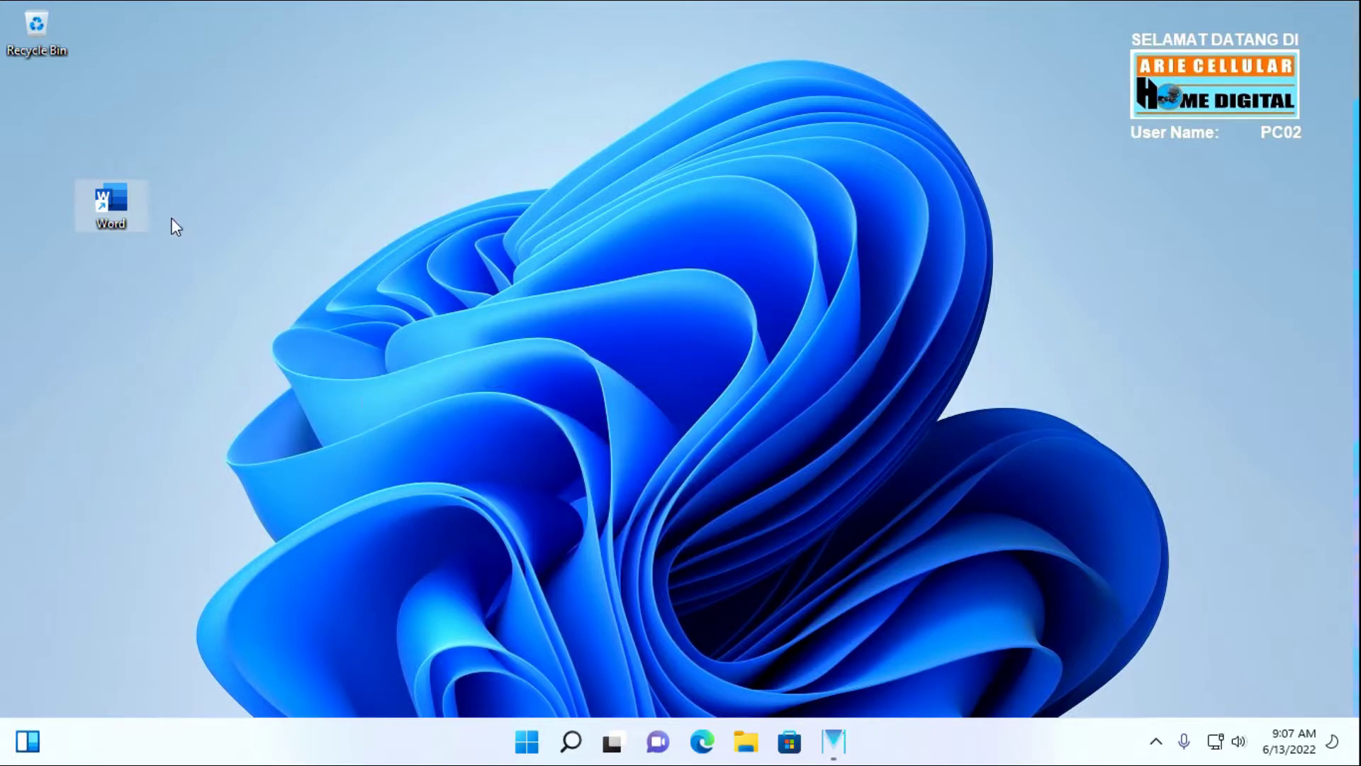
pyautogui.moveTo(118, 216); pyautogui.dragTo(64, 144)
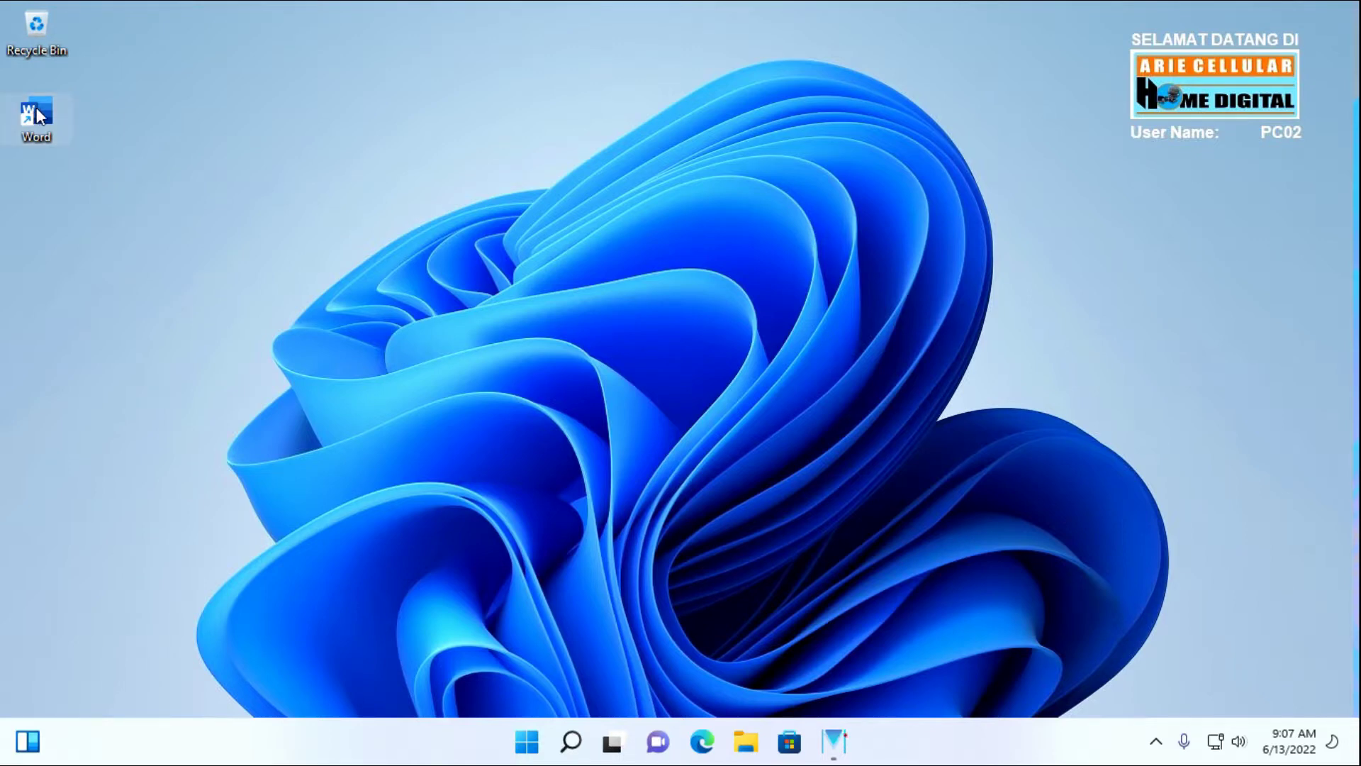
pyautogui.click(134, 165)
# Launch Word, create a blank document and show the File start page
pyautogui.doubleClick(52, 139)
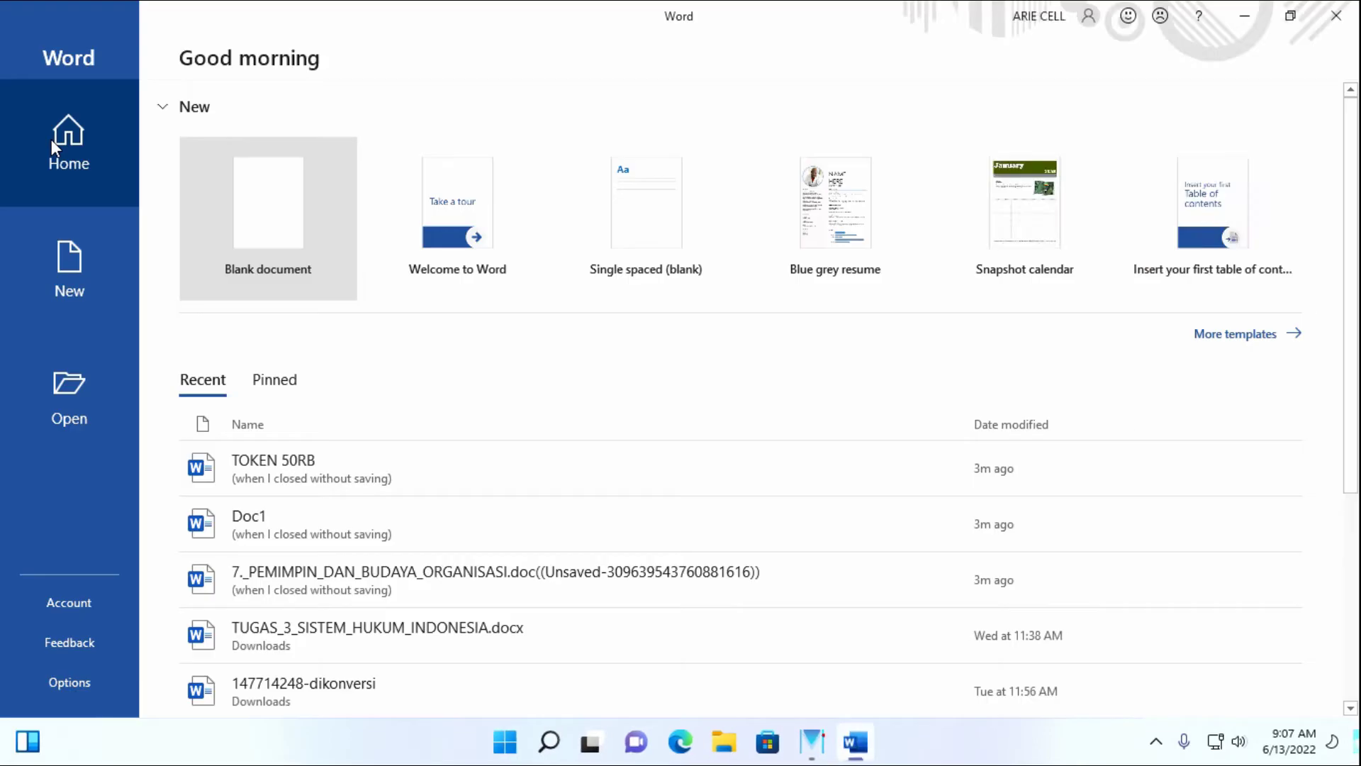
pyautogui.click(269, 243)
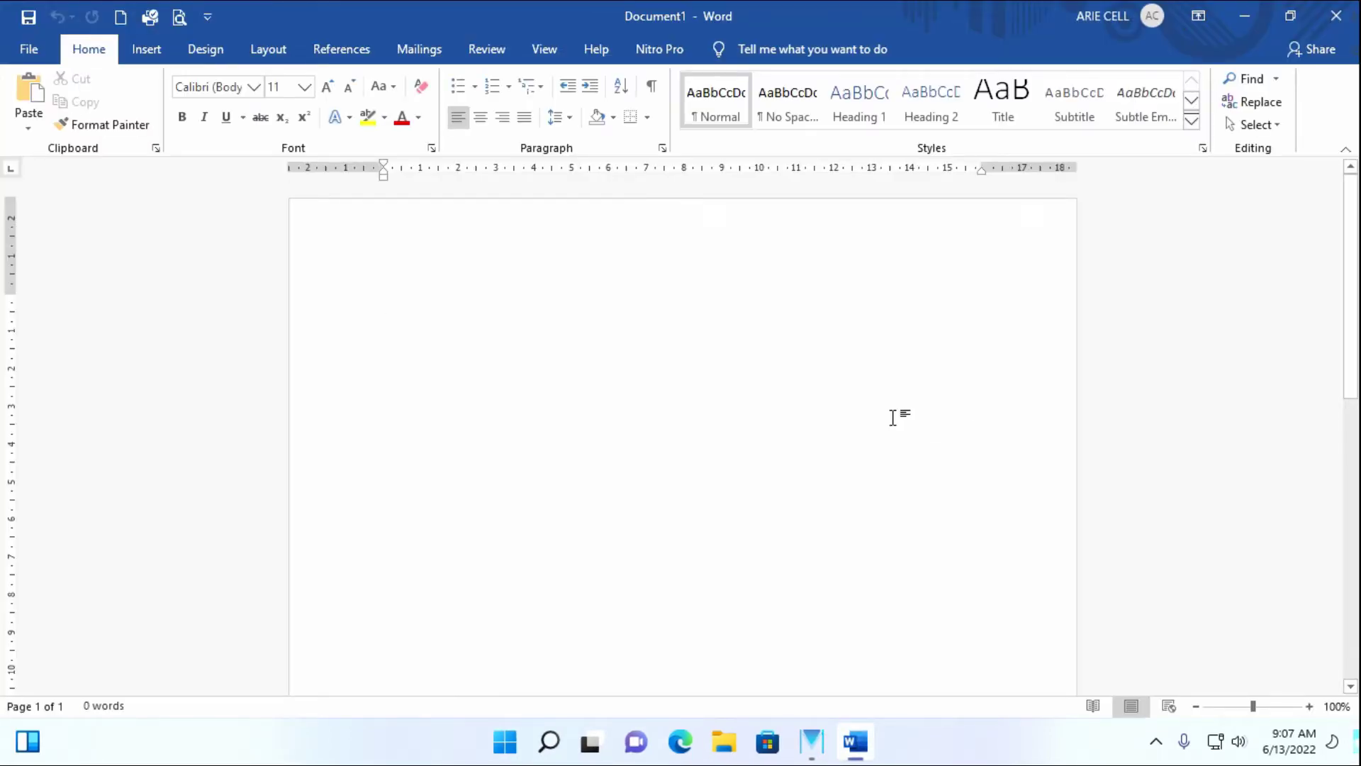
pyautogui.click(34, 60)
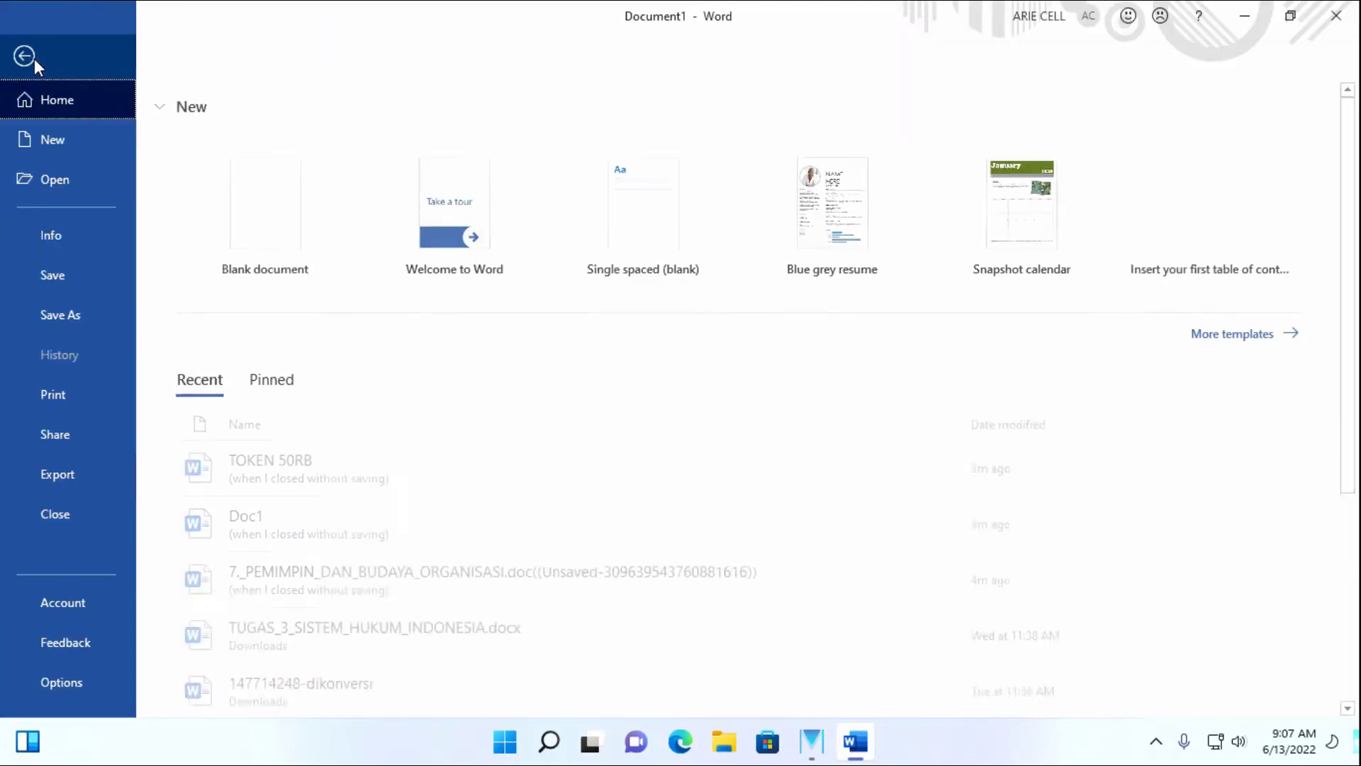
pyautogui.click(34, 58)
pyautogui.click(34, 58)
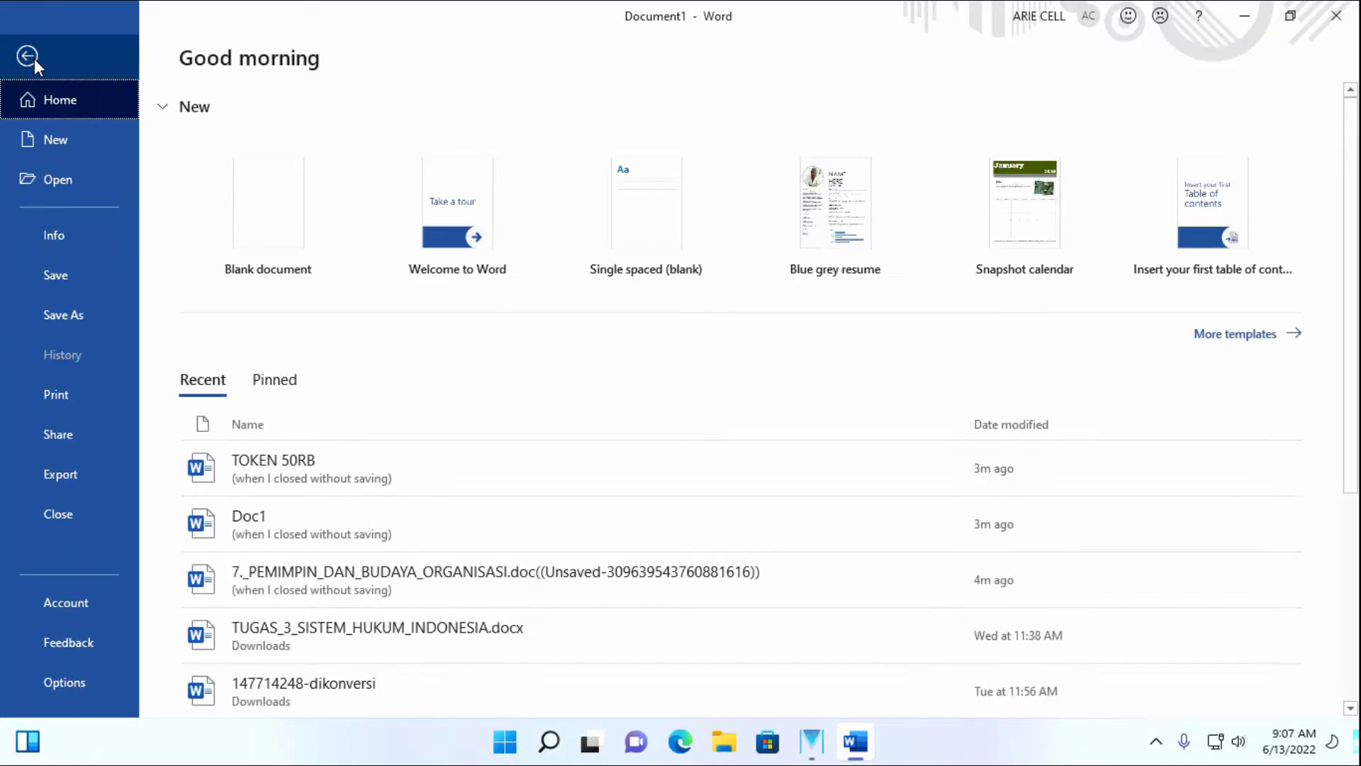
# In Word Options' Save settings, change the AutoRecover interval from 10 to 5 minutes
pyautogui.click(74, 686)
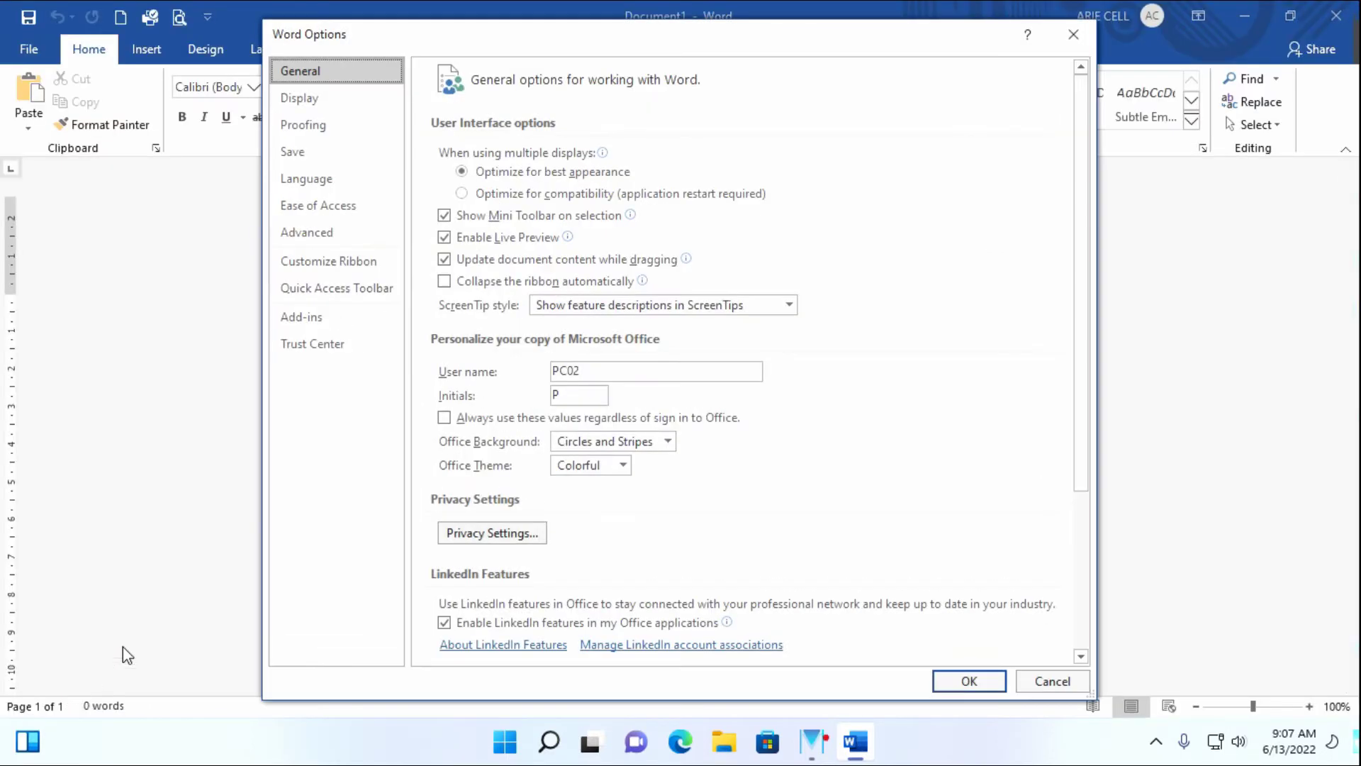
pyautogui.click(334, 152)
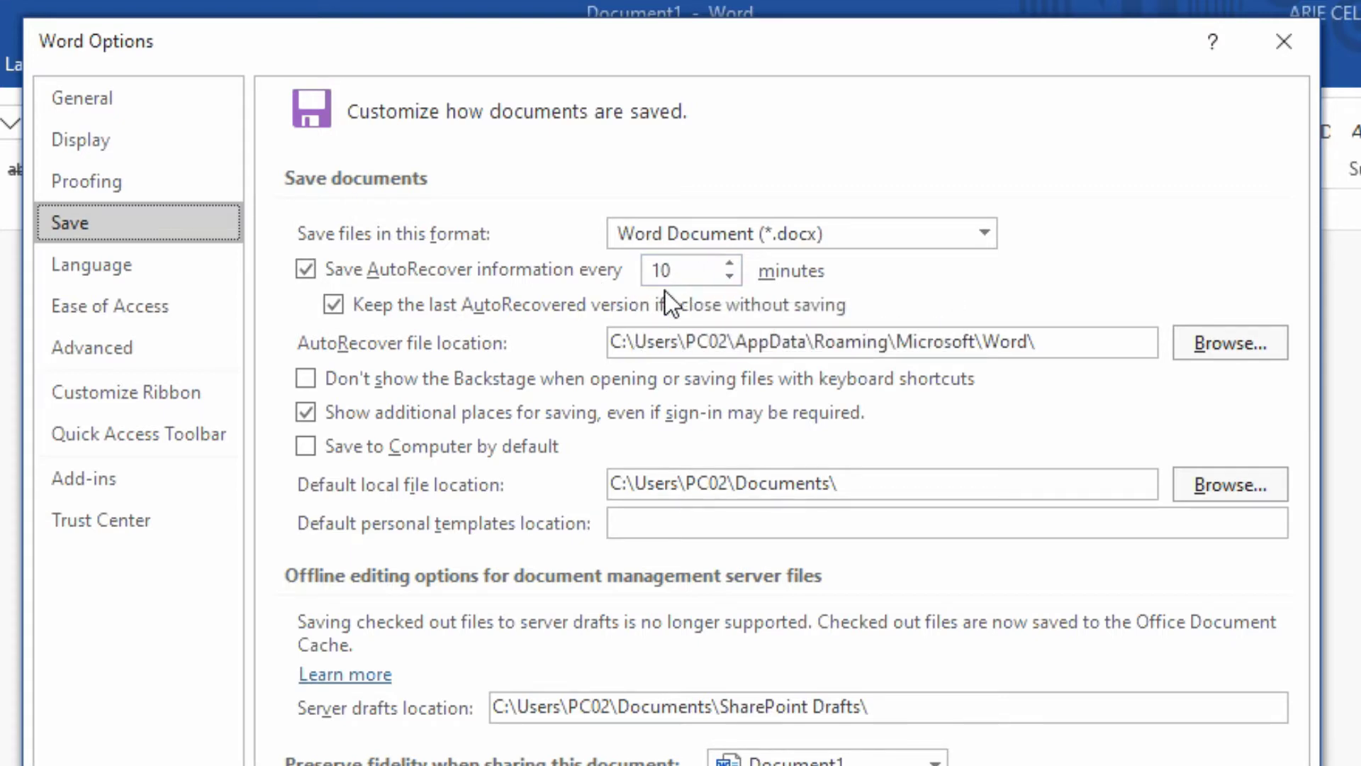
pyautogui.moveTo(699, 268); pyautogui.dragTo(640, 269)
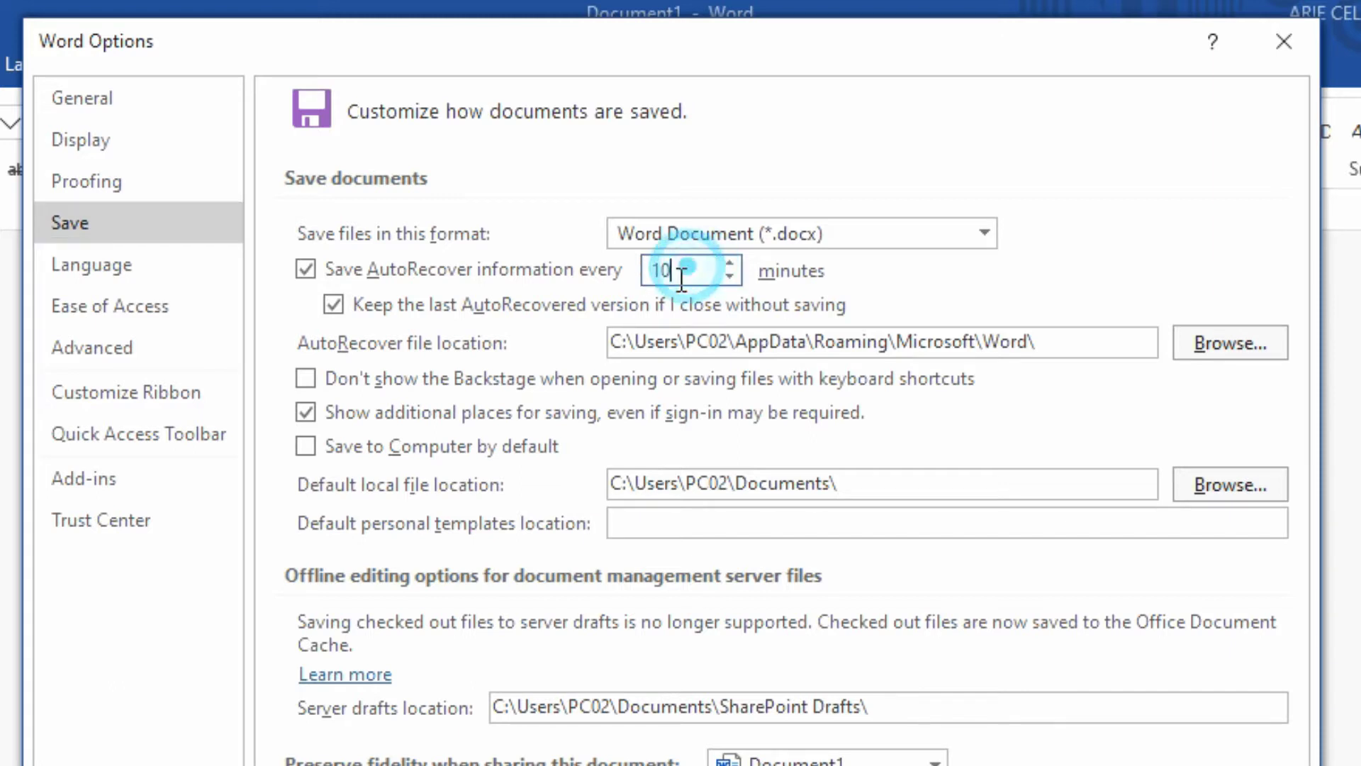
pyautogui.click(672, 271)
pyautogui.doubleClick(673, 273)
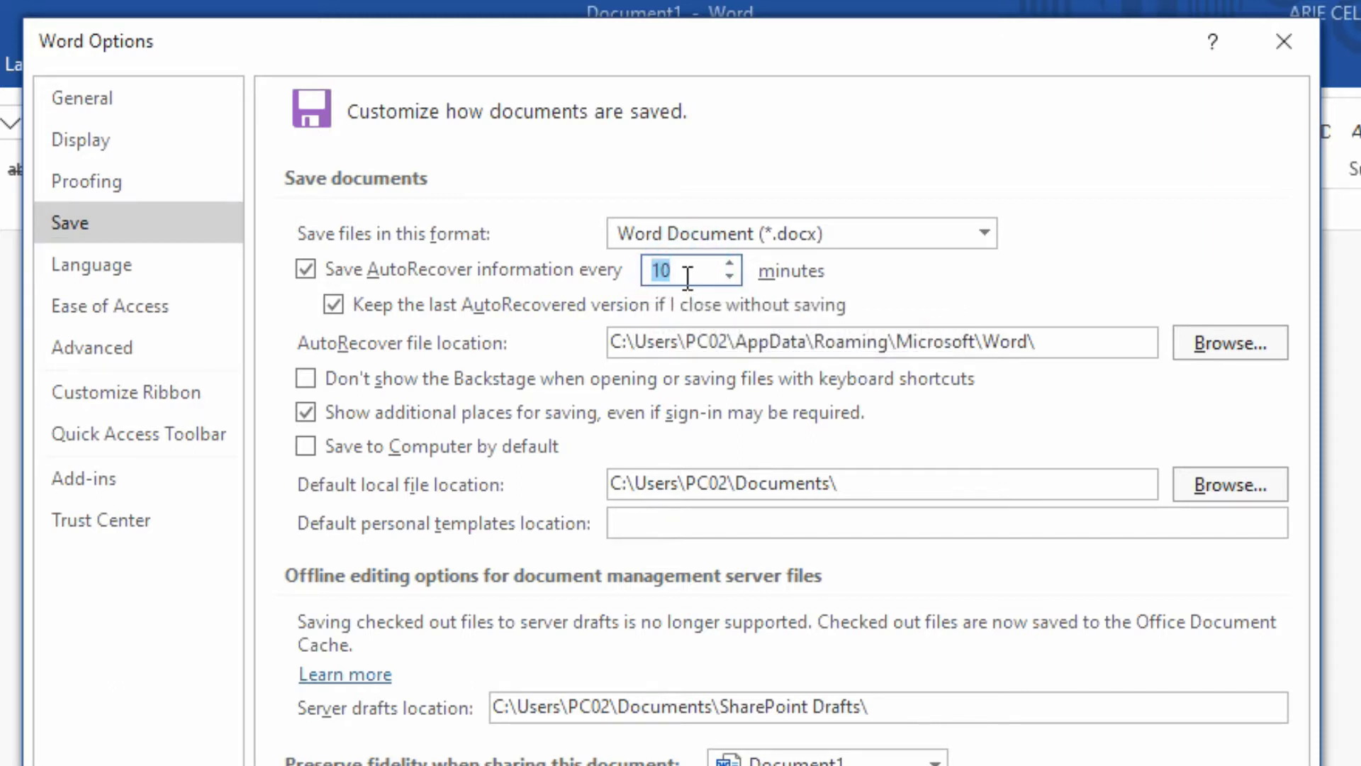
pyautogui.moveTo(689, 270)
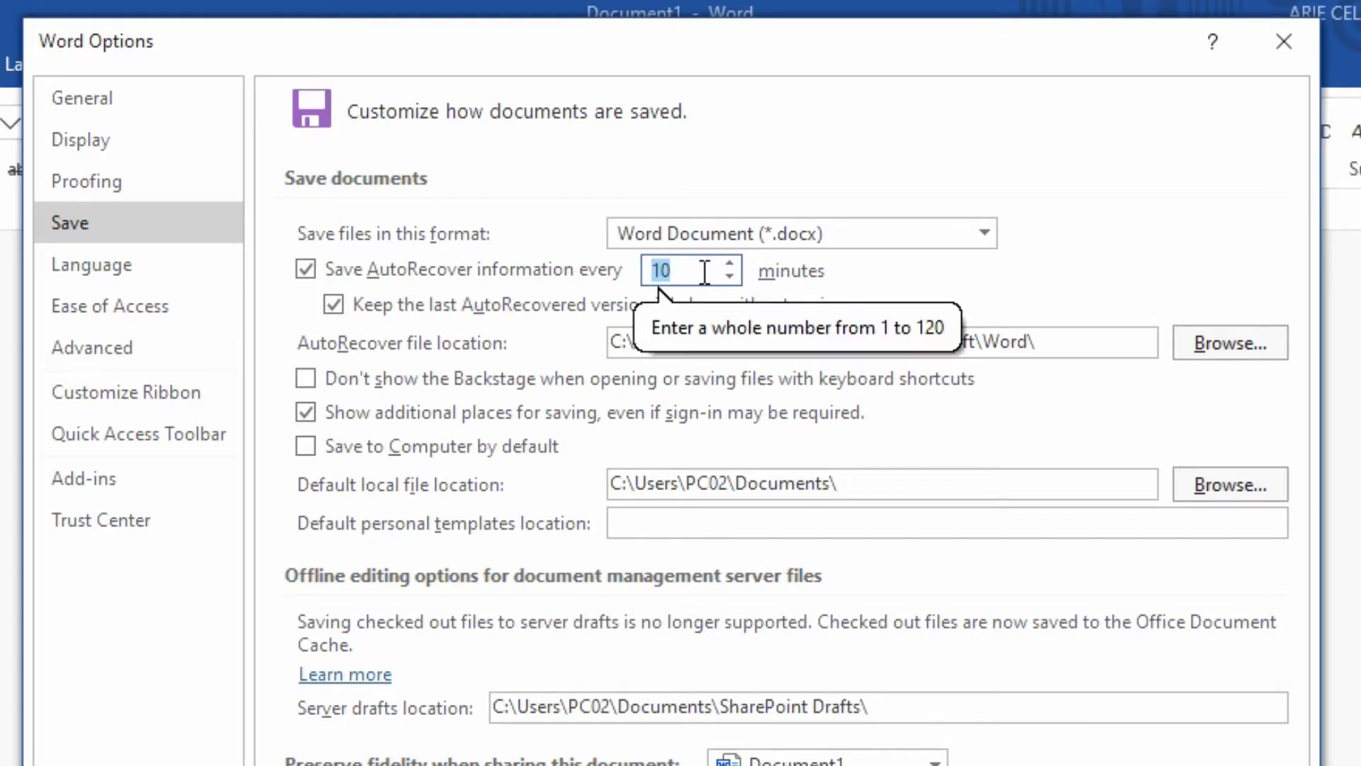
pyautogui.write('5')
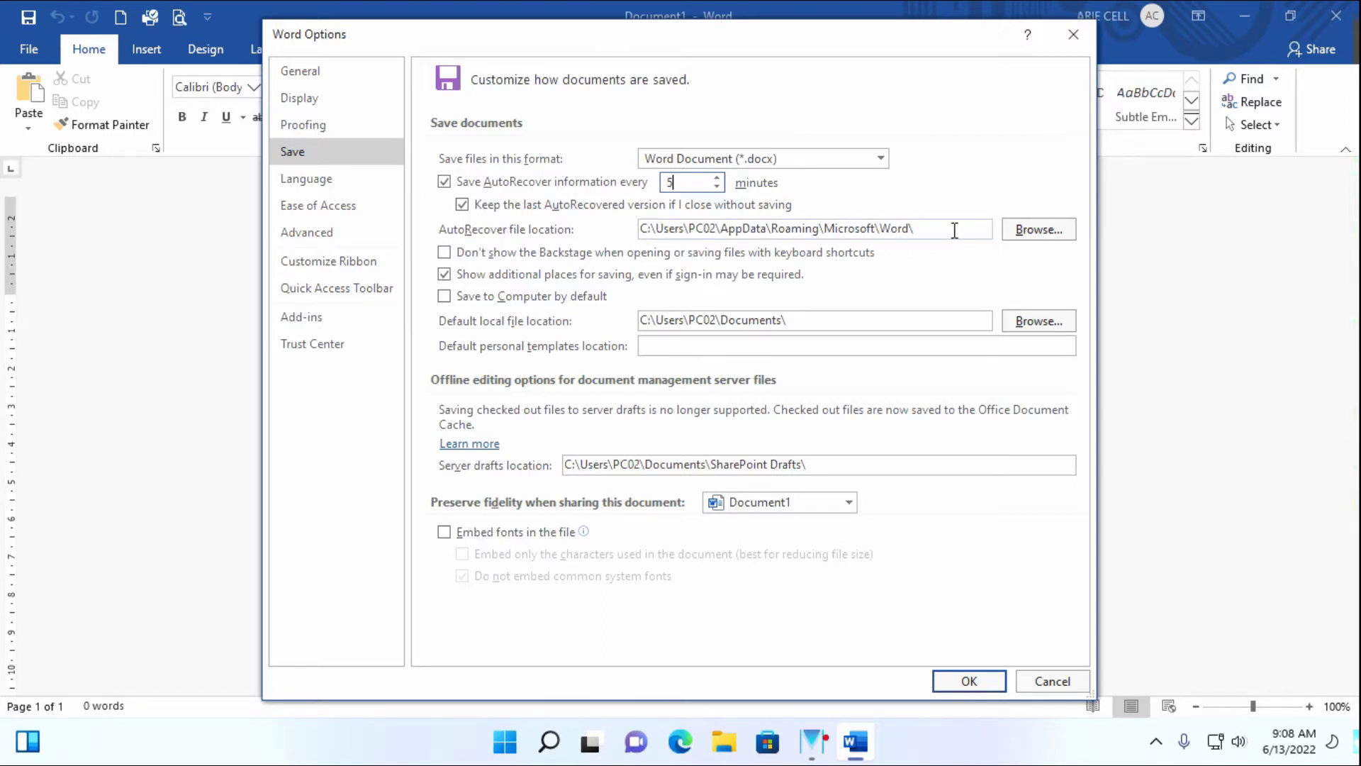
# Inspect the AutoRecover file location path in the Save settings
pyautogui.click(690, 228)
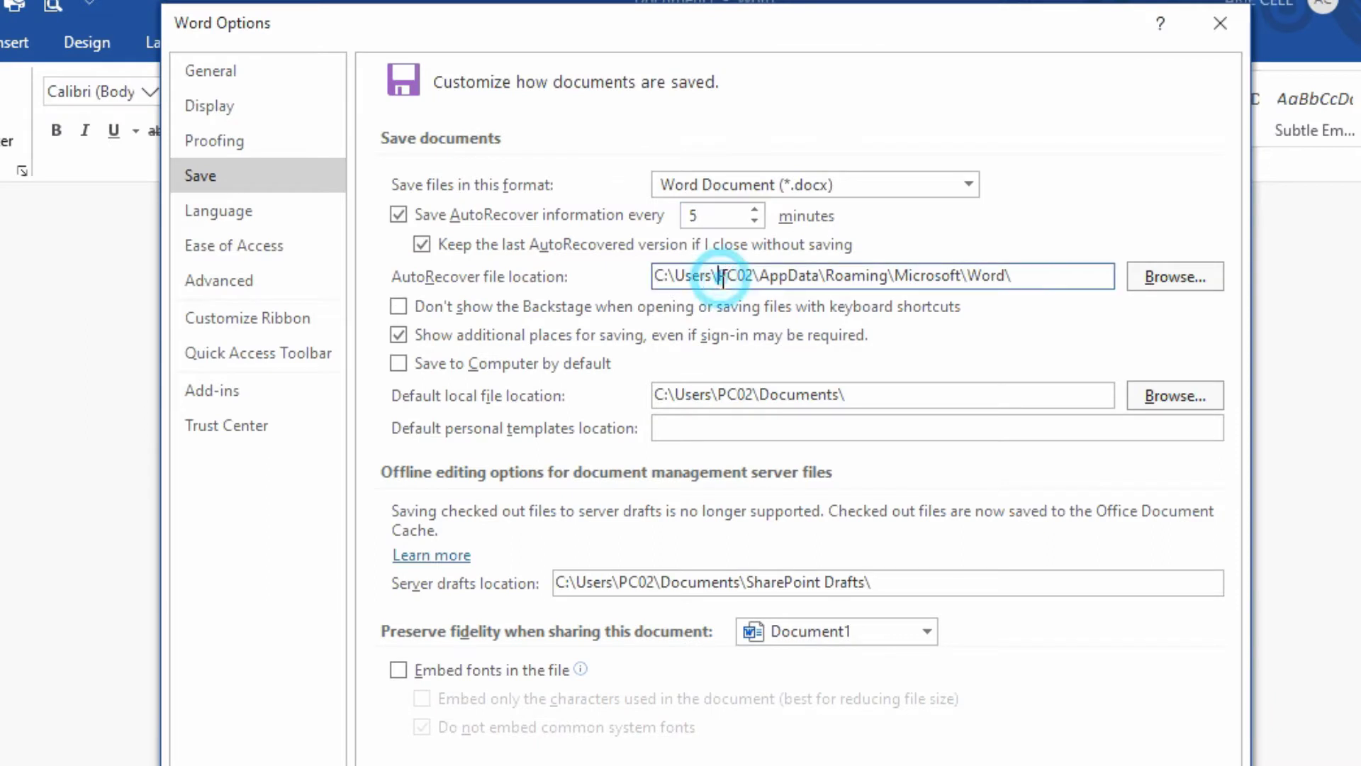
pyautogui.moveTo(721, 276); pyautogui.dragTo(743, 277)
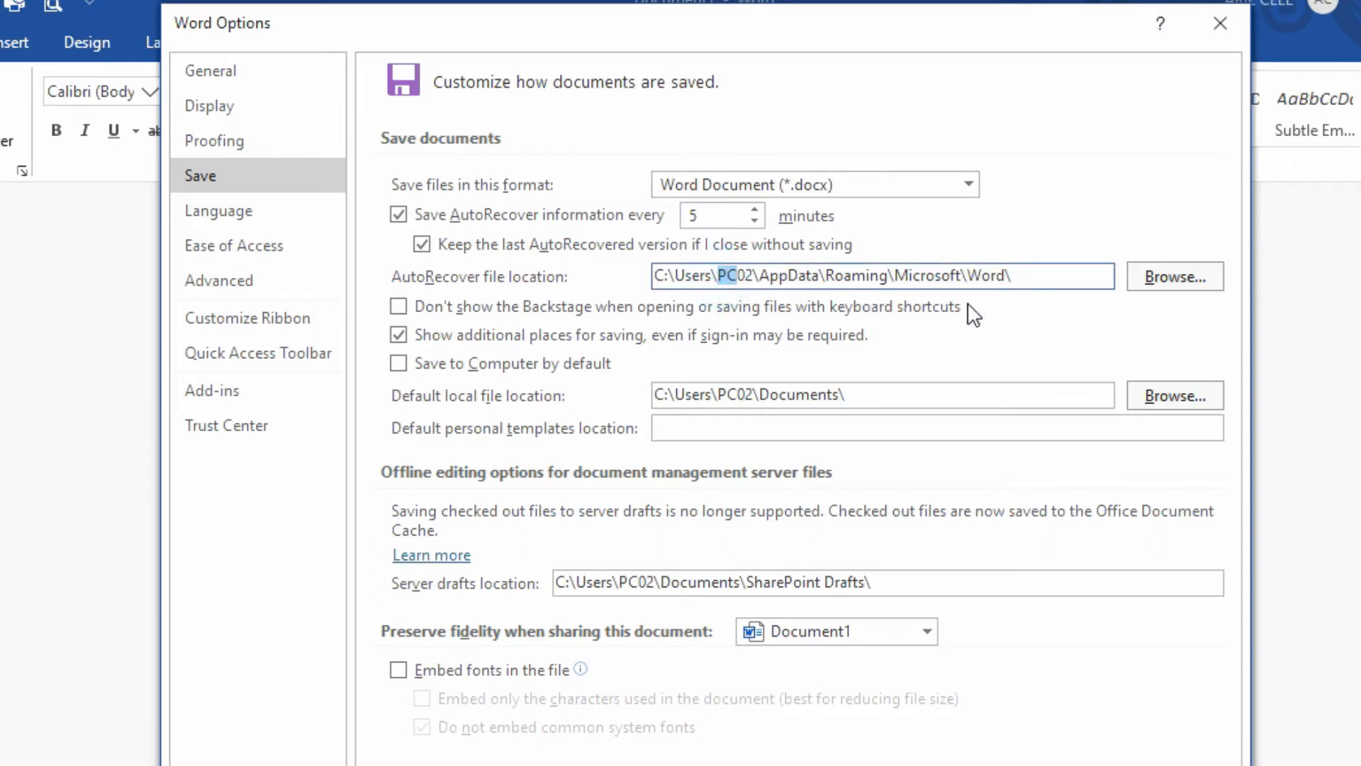
pyautogui.click(1021, 276)
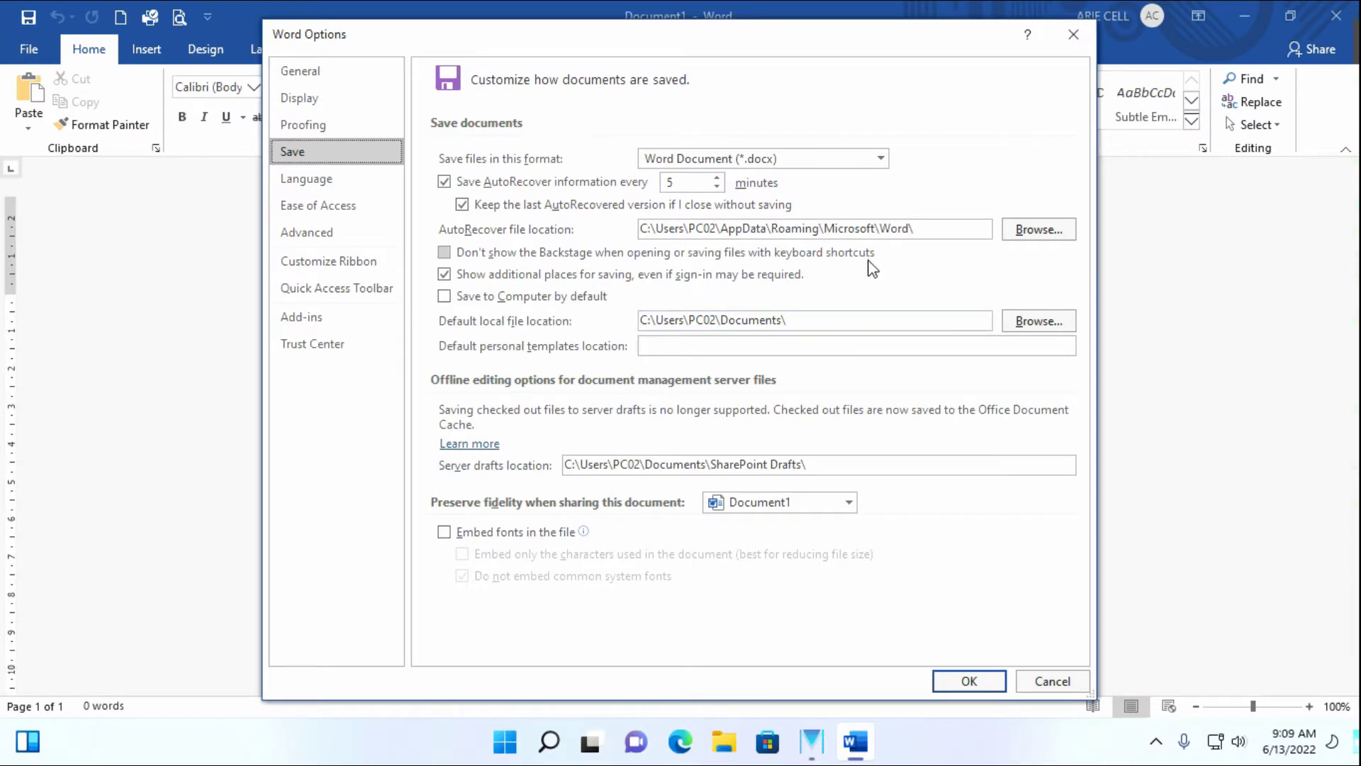
# Change the AutoRecover interval to 1 minute and confirm Word Options with OK
pyautogui.doubleClick(690, 185)
pyautogui.write('1')
pyautogui.moveTo(702, 183); pyautogui.dragTo(646, 186)
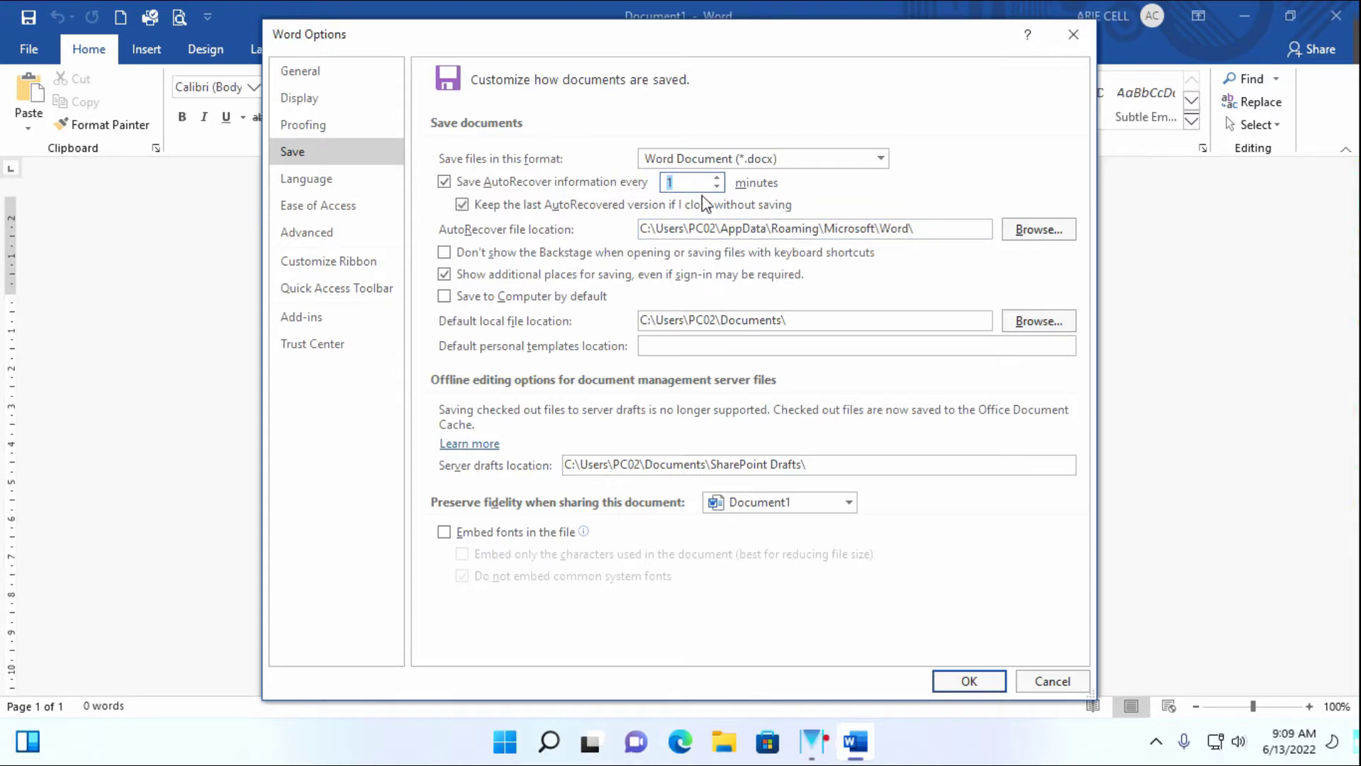
pyautogui.click(970, 682)
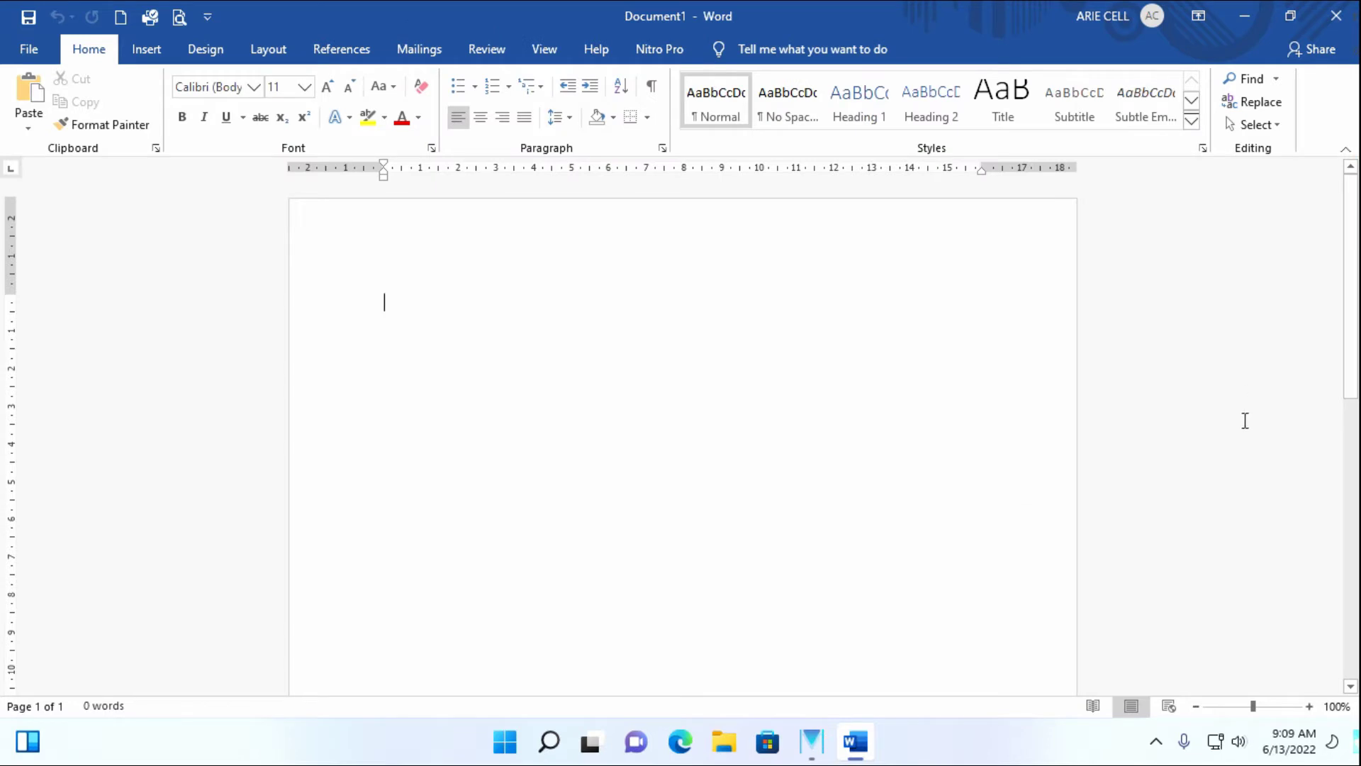
# Type a welcome line, then 'SEMOGA ILMU YANG ANDA PELAJARI BERMANFAAT AMIN' on the next line
pyautogui.write('DISI')
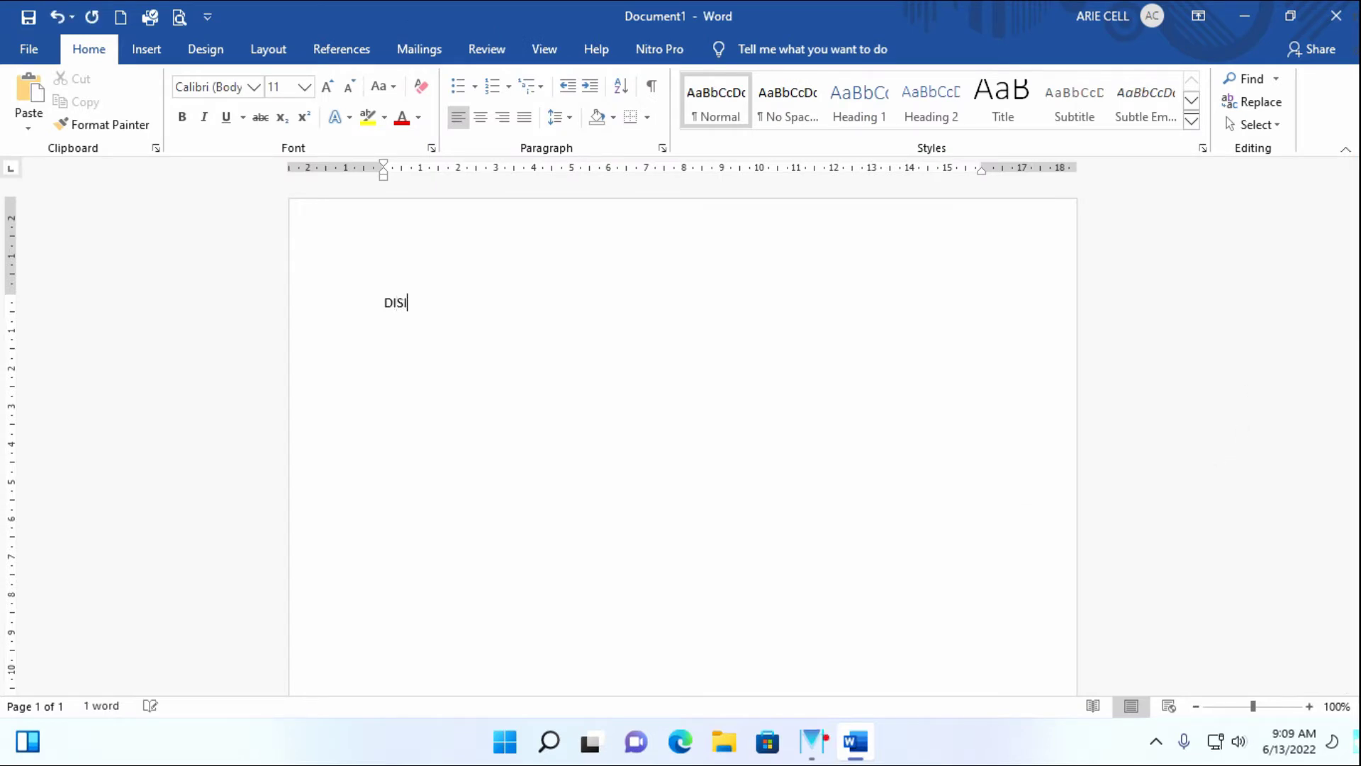
pyautogui.write('NI KITA BELAJAR')
pyautogui.write(' BAREN')
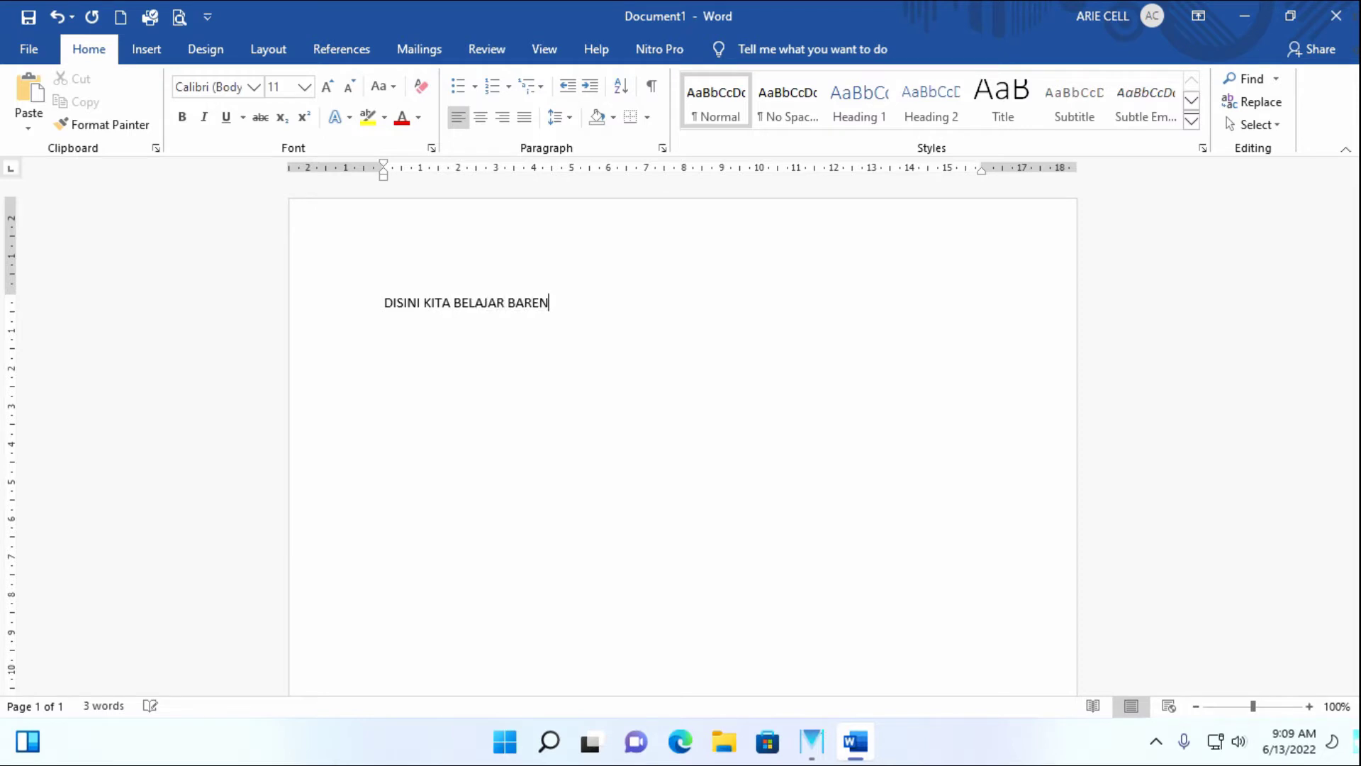
pyautogui.write('ERS')
pyautogui.write('AMA')
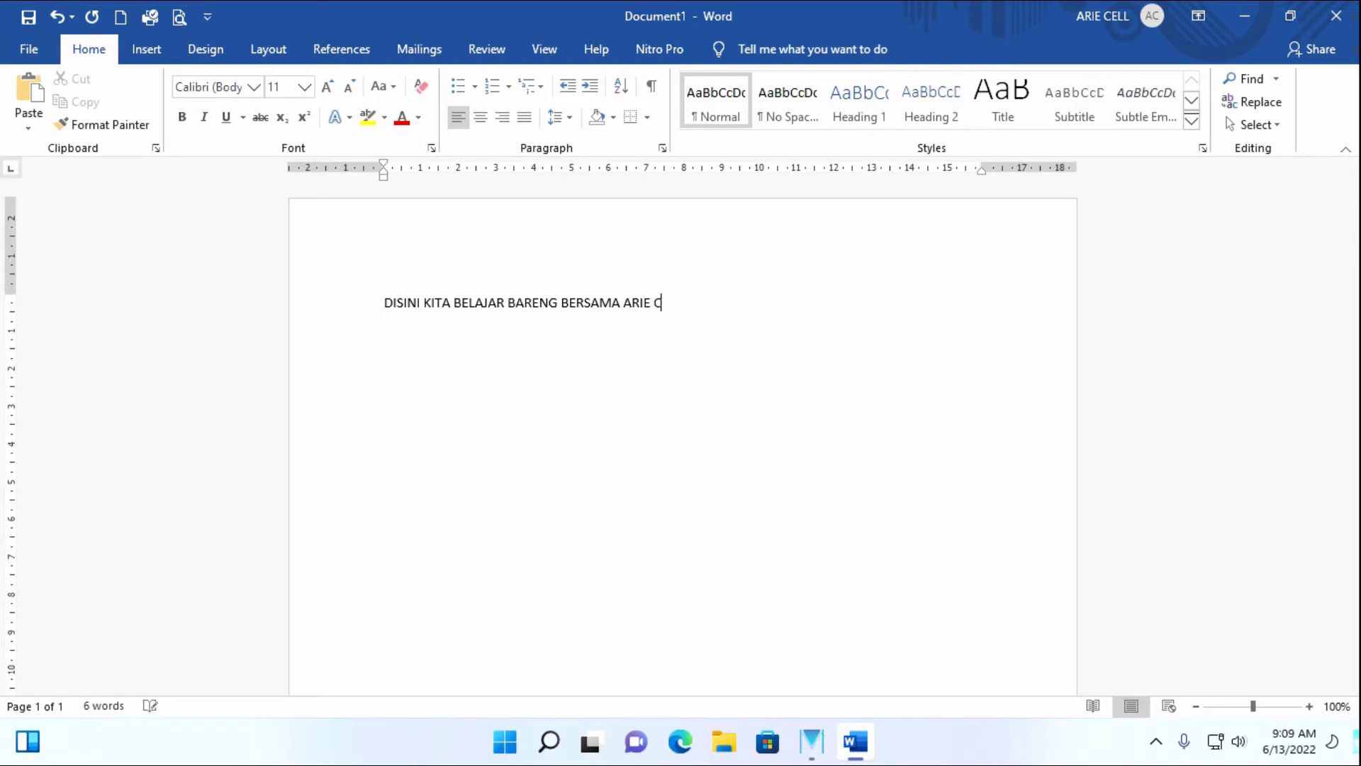
pyautogui.write('AR')
pyautogui.write('GA ')
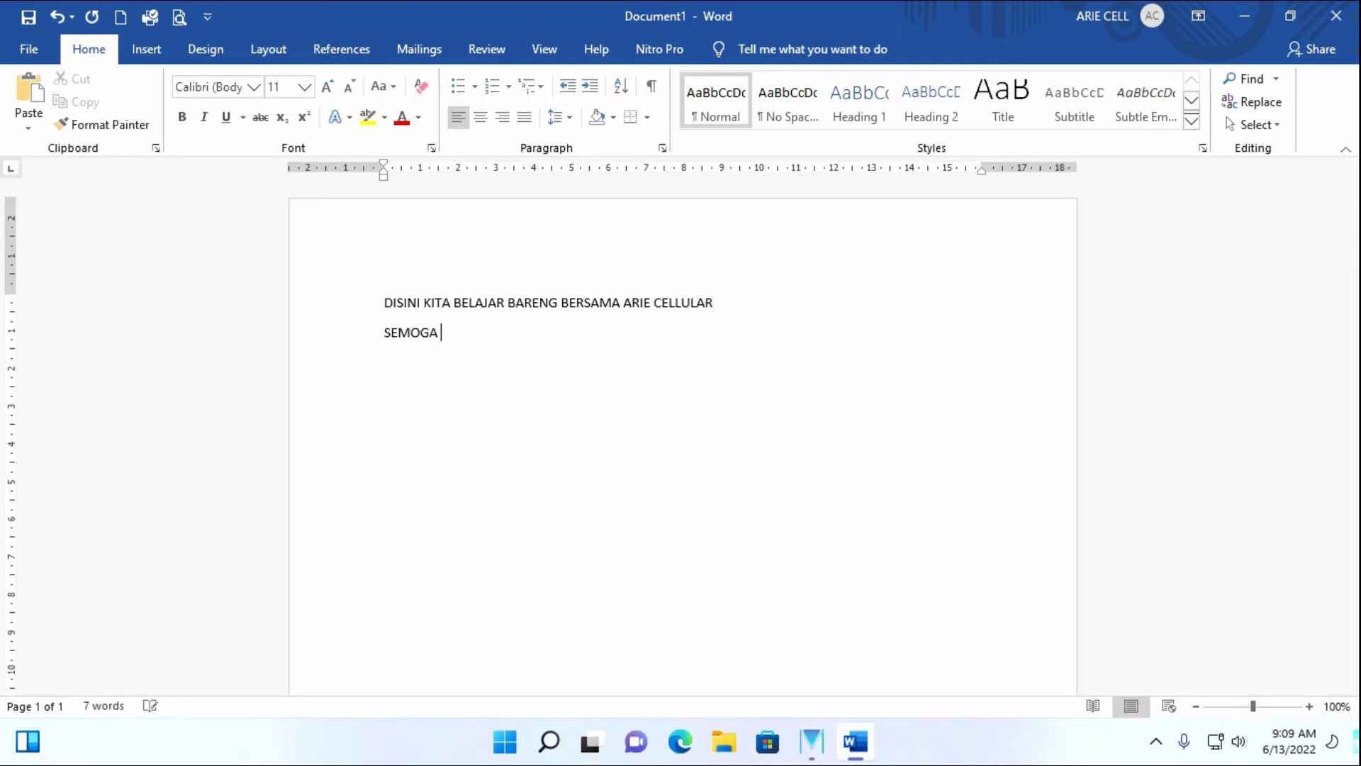
pyautogui.write('ILMU YANG A')
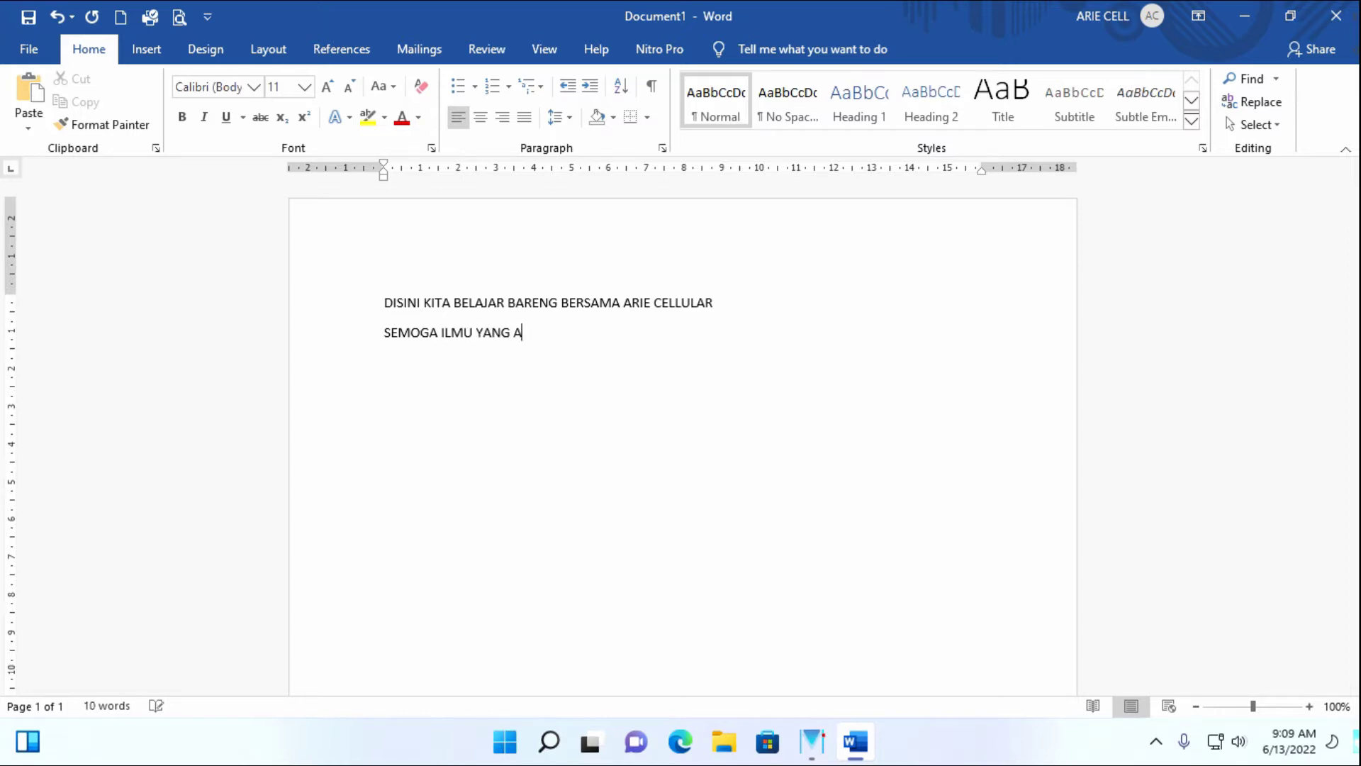
pyautogui.write(' NDA')
pyautogui.write('ERMANFAAT A')
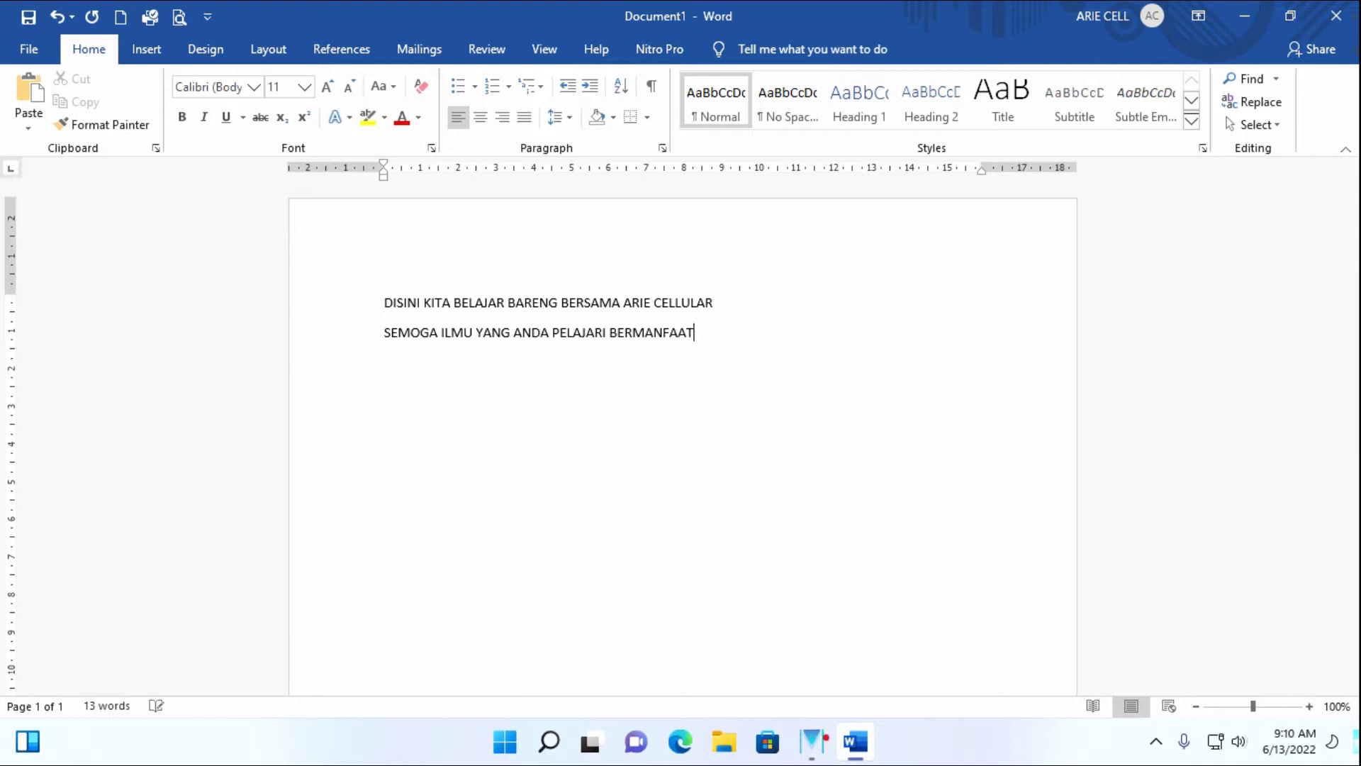
pyautogui.write('MIN,')
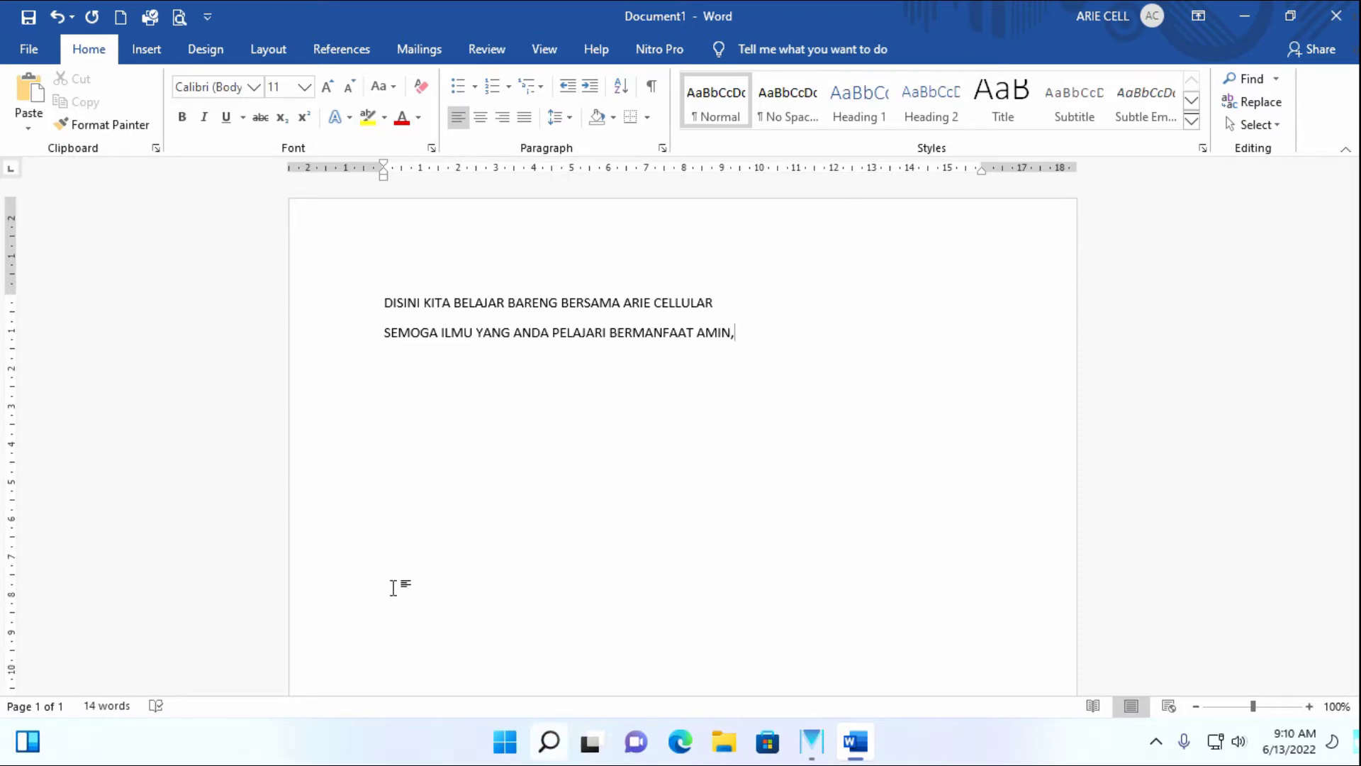
# Copy the assignment text from the recent TUGAS_3_SISTEM_HUKUM_INDONESIA.docx, then close that file
pyautogui.click(27, 49)
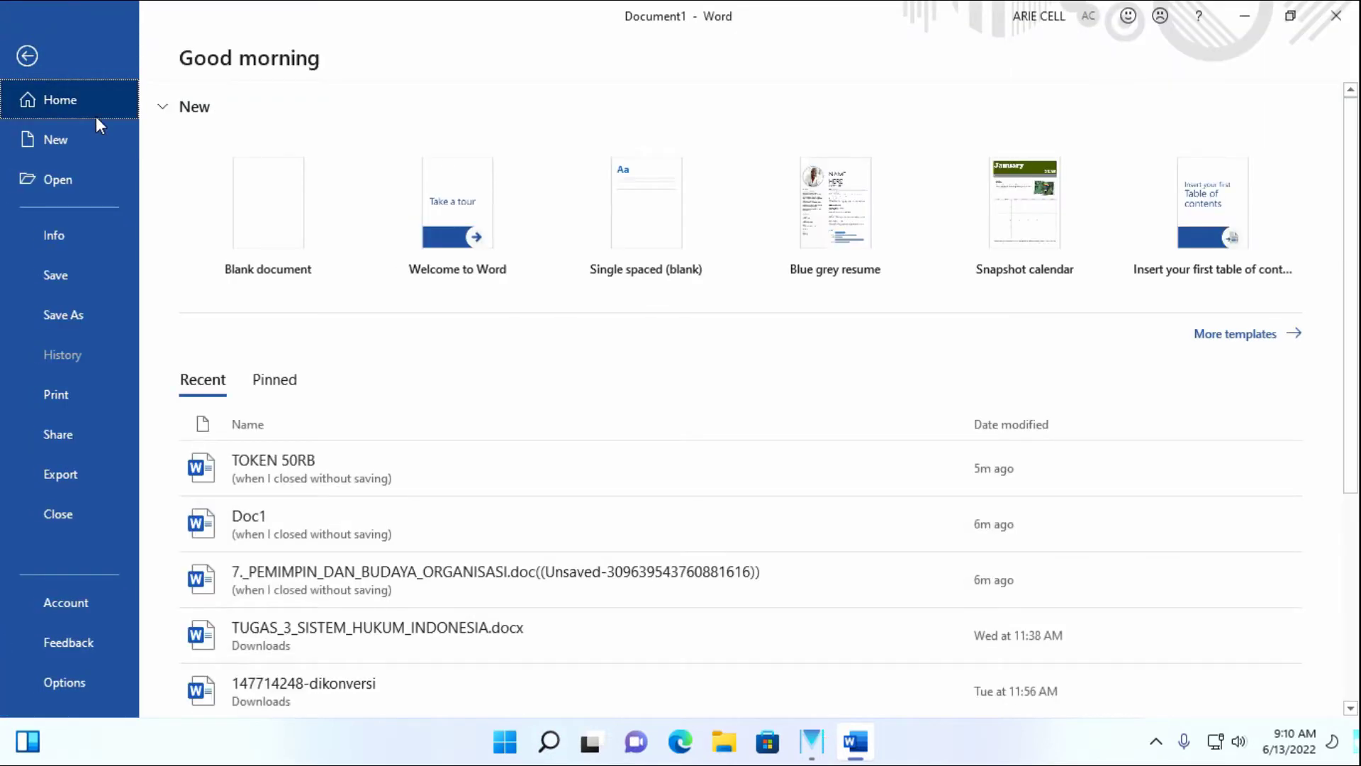
pyautogui.click(363, 636)
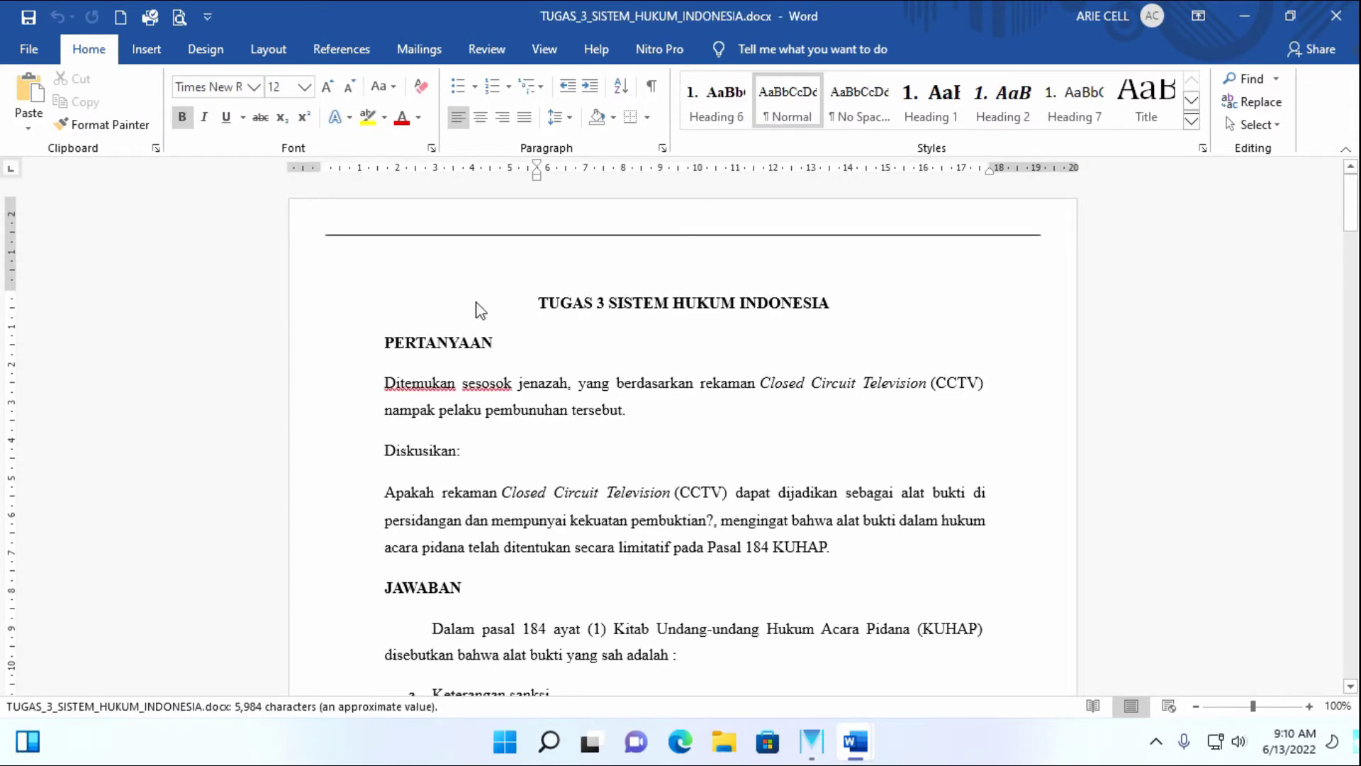
pyautogui.scroll(-3, 508, 311)
pyautogui.scroll(1, 508, 311)
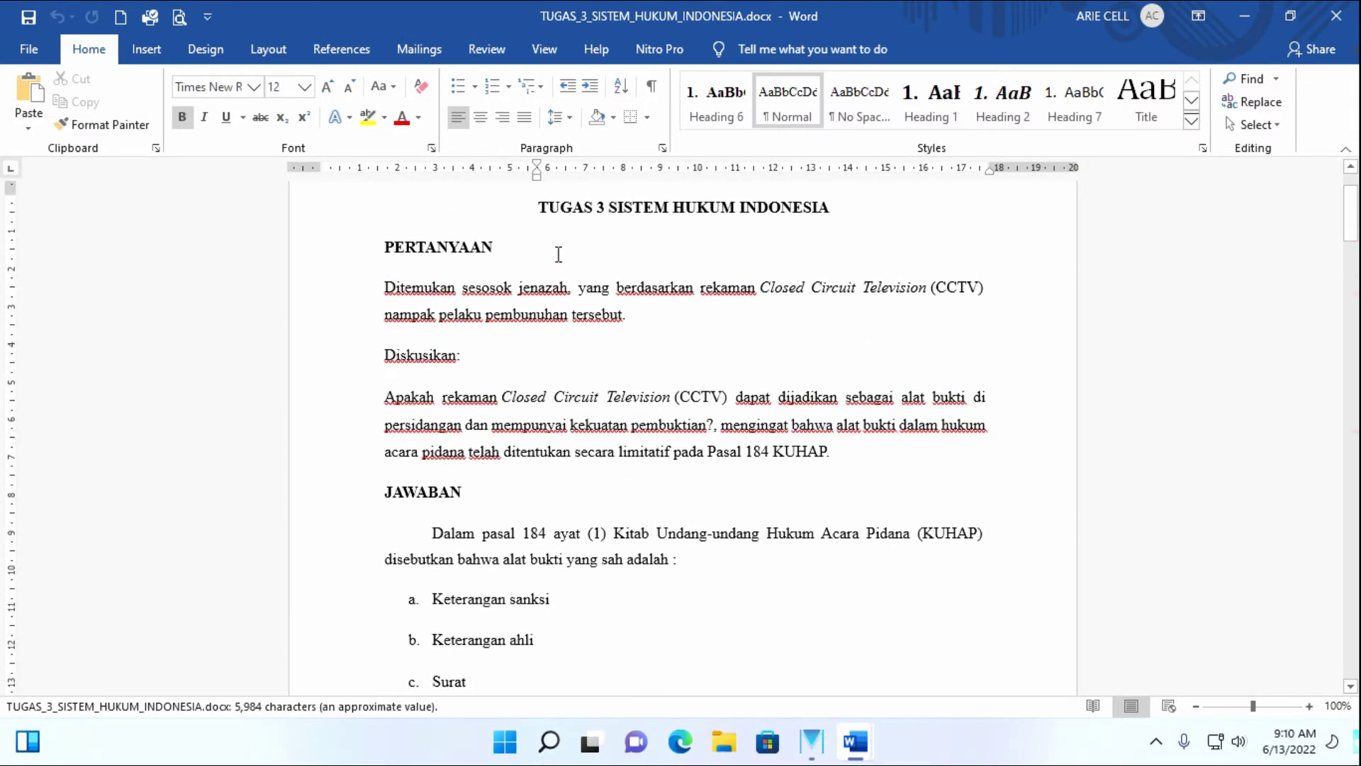
pyautogui.moveTo(539, 206)
pyautogui.mouseDown()
pyautogui.moveTo(580, 359)
pyautogui.moveTo(541, 546)
pyautogui.mouseUp()
pyautogui.rightClick(542, 546)
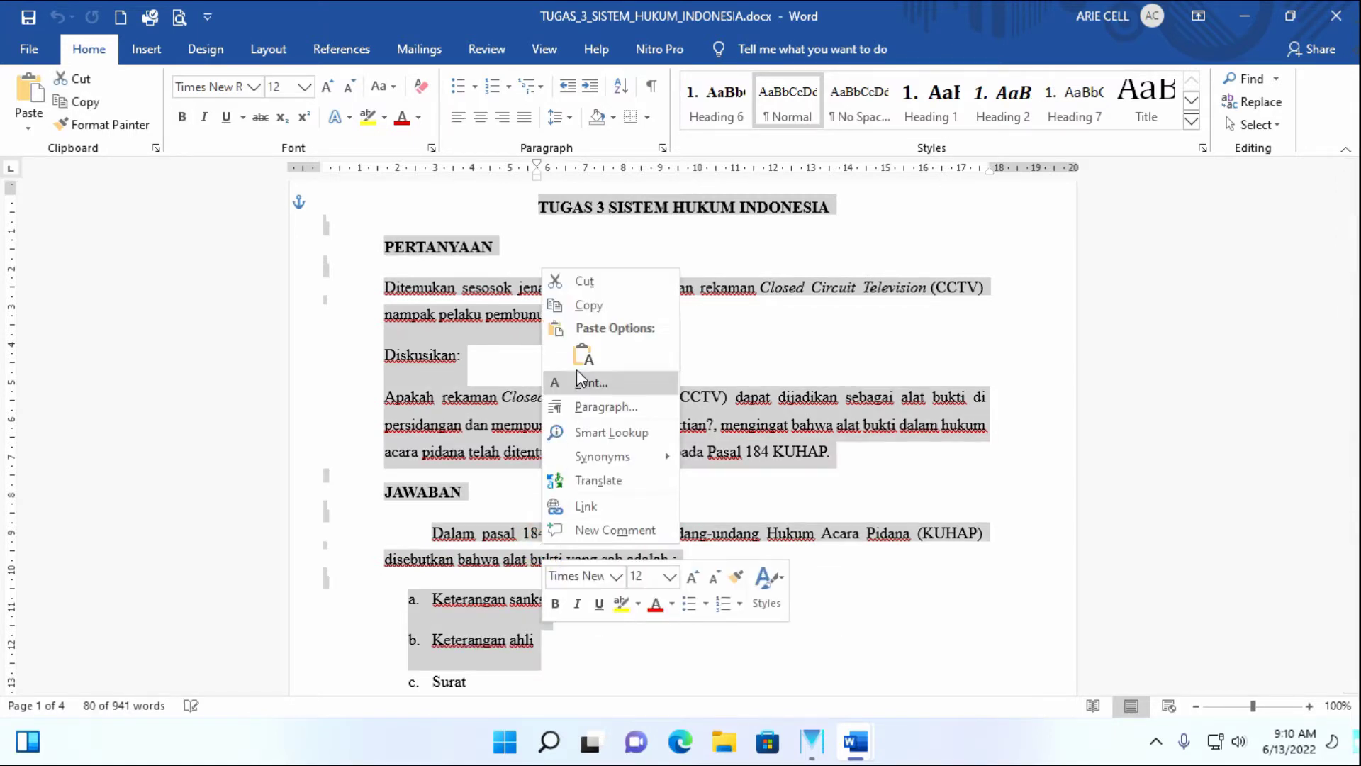
pyautogui.click(571, 303)
pyautogui.click(1350, 13)
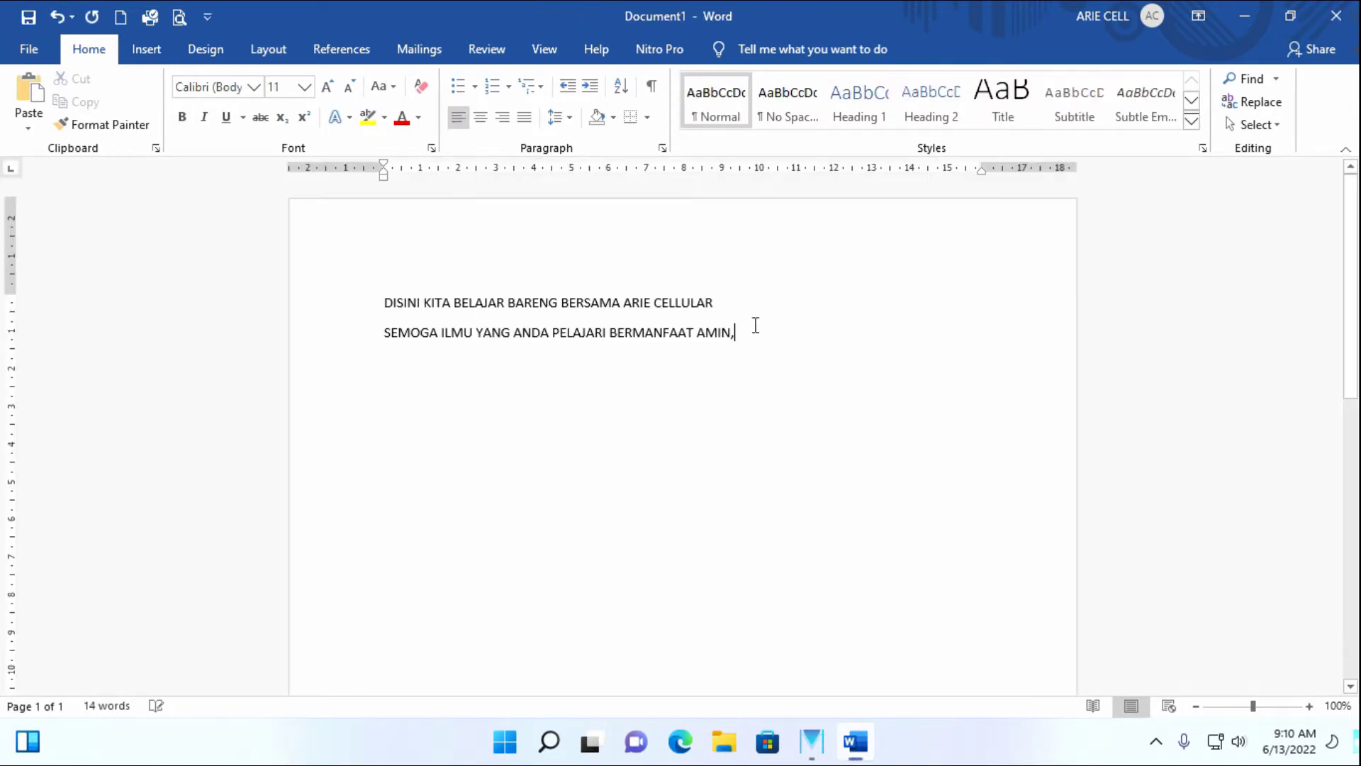
# Paste the assignment text two lines below the greeting and widen its line width on the ruler
pyautogui.press('Return')
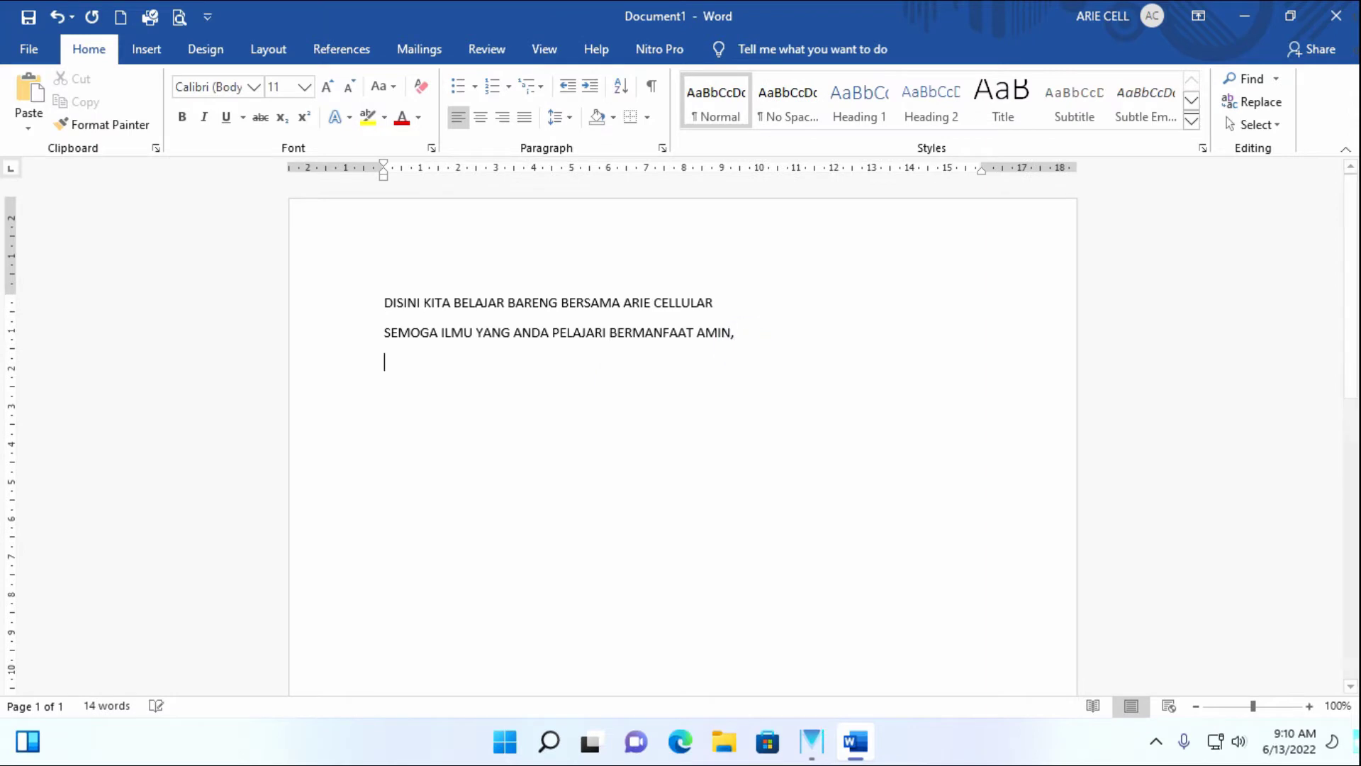
pyautogui.press('Return')
pyautogui.hotkey('ctrl', 'v')
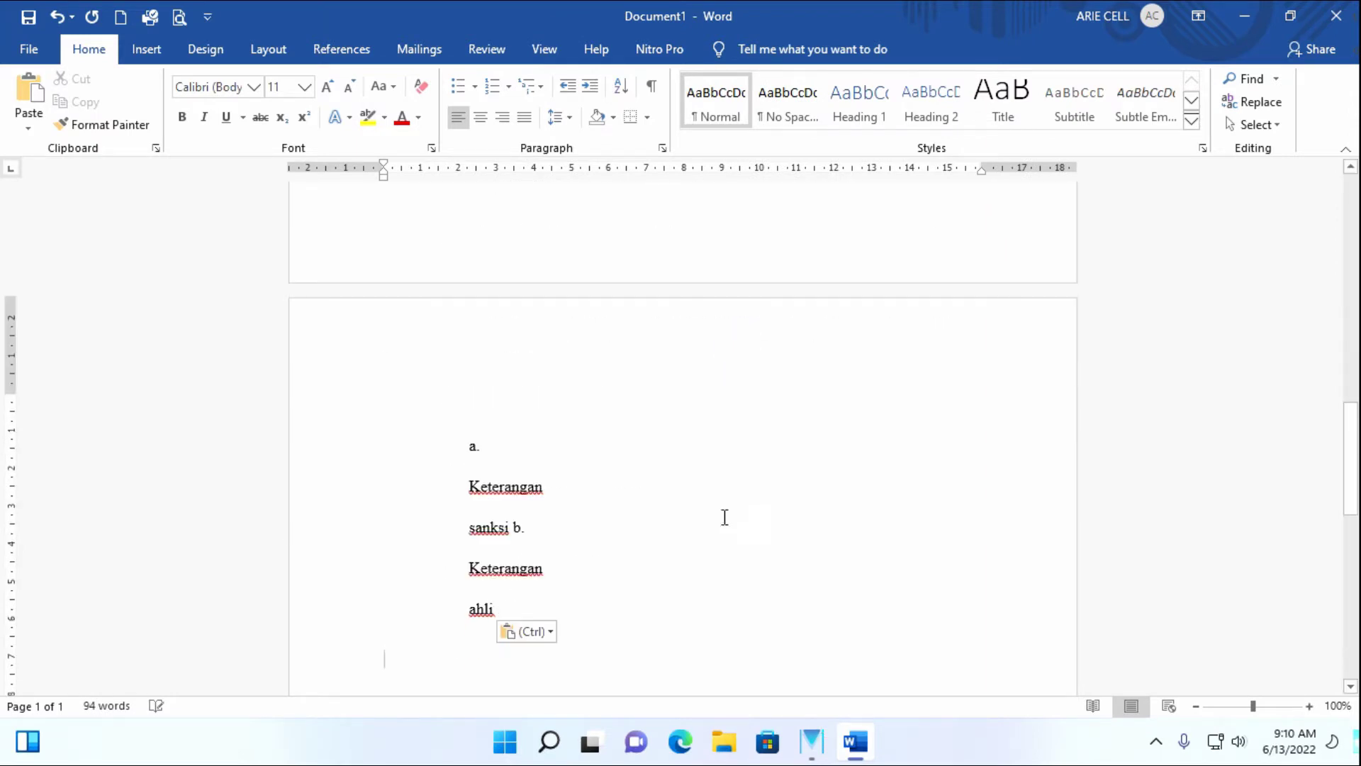
pyautogui.hotkey('ctrl', 'a')
pyautogui.scroll(3, 677, 630)
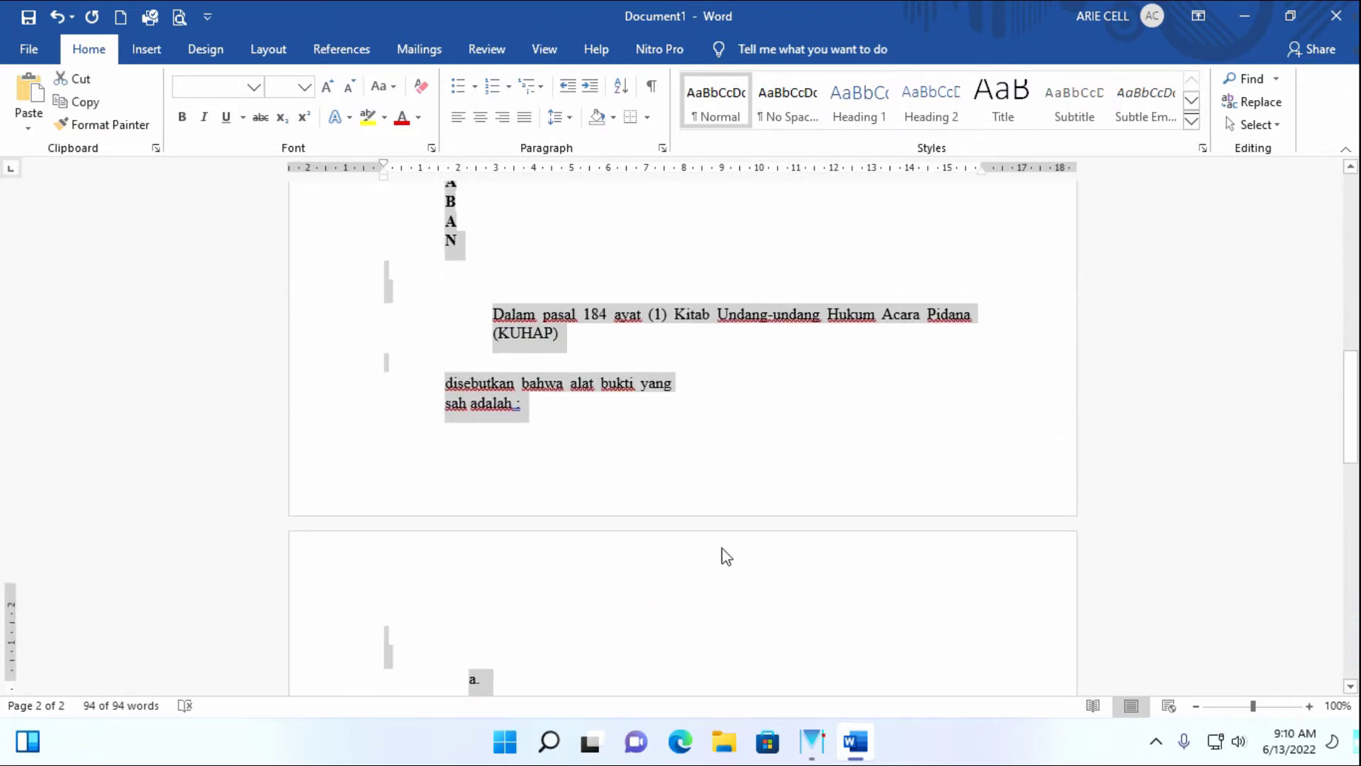
pyautogui.scroll(3, 721, 557)
pyautogui.scroll(3, 696, 520)
pyautogui.scroll(3, 675, 402)
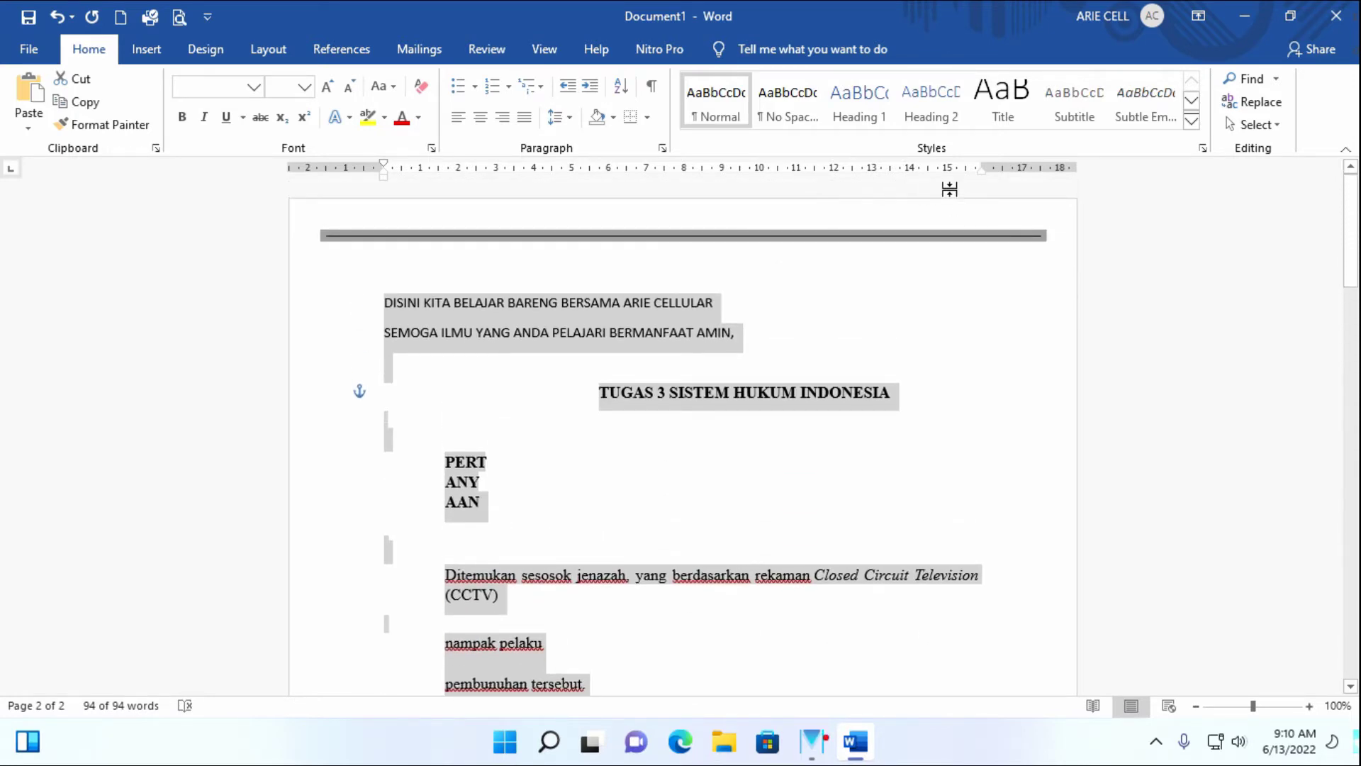
pyautogui.moveTo(983, 172); pyautogui.dragTo(976, 173)
pyautogui.click(489, 516)
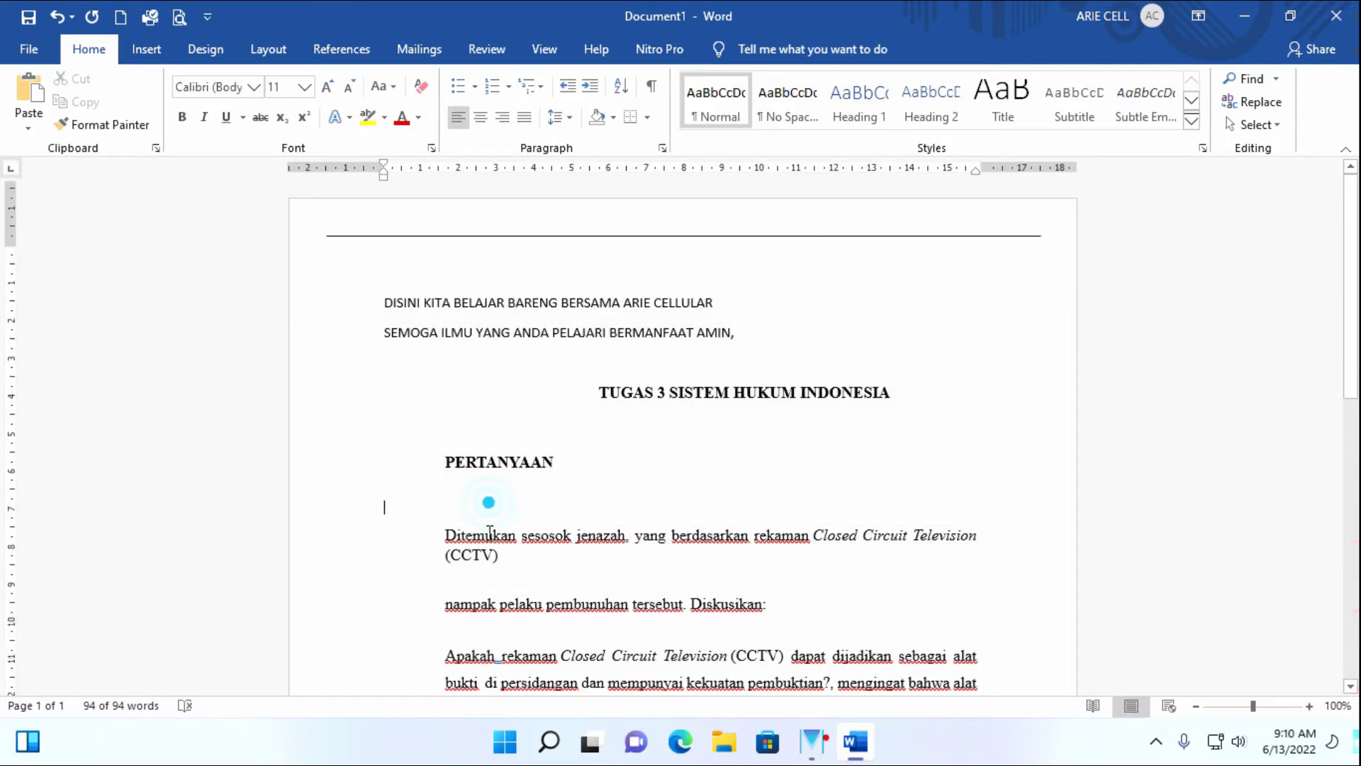
# Move the paragraphs from PERTANYAAN onward to the left margin using the ruler indent
pyautogui.scroll(-5, 513, 511)
pyautogui.scroll(-1, 851, 527)
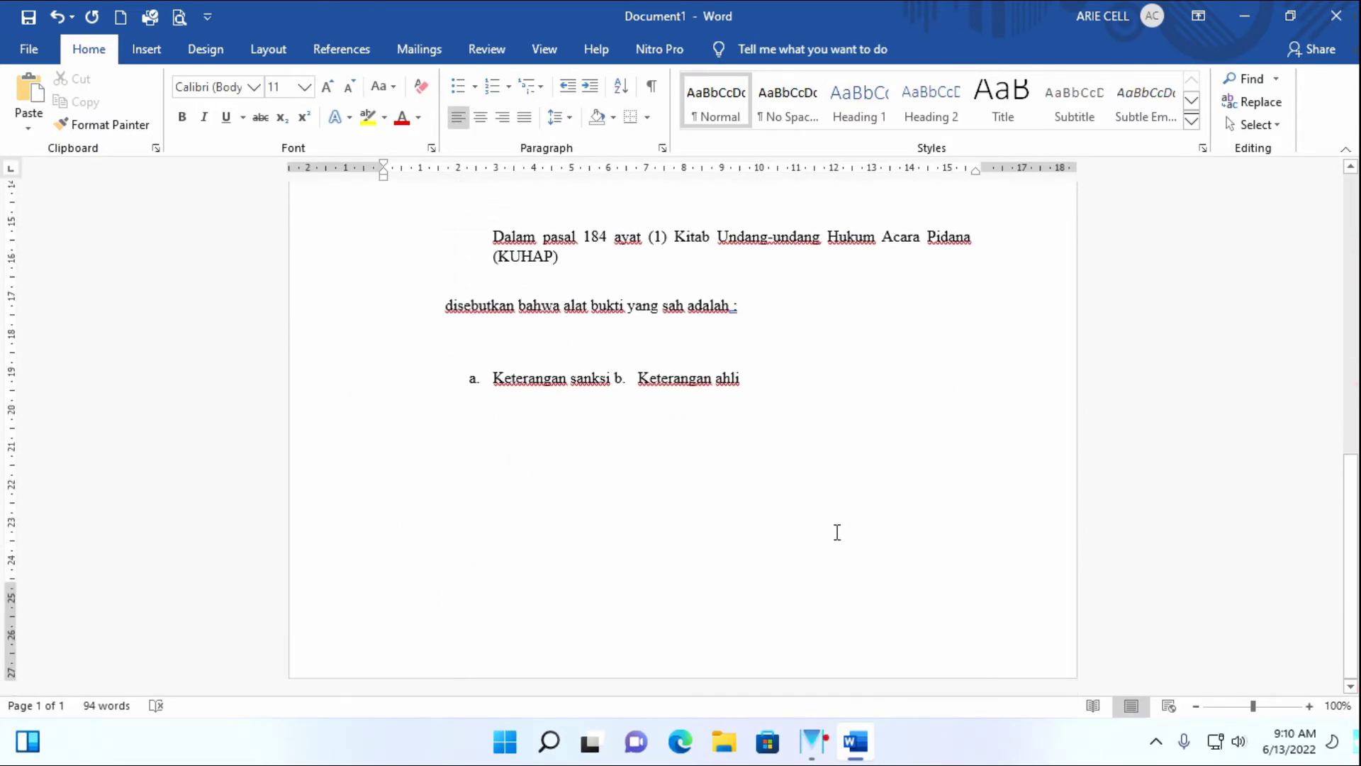
pyautogui.scroll(1, 834, 539)
pyautogui.scroll(2, 816, 560)
pyautogui.scroll(5, 638, 553)
pyautogui.hotkey('ctrl', 'a')
pyautogui.moveTo(470, 542); pyautogui.dragTo(446, 461)
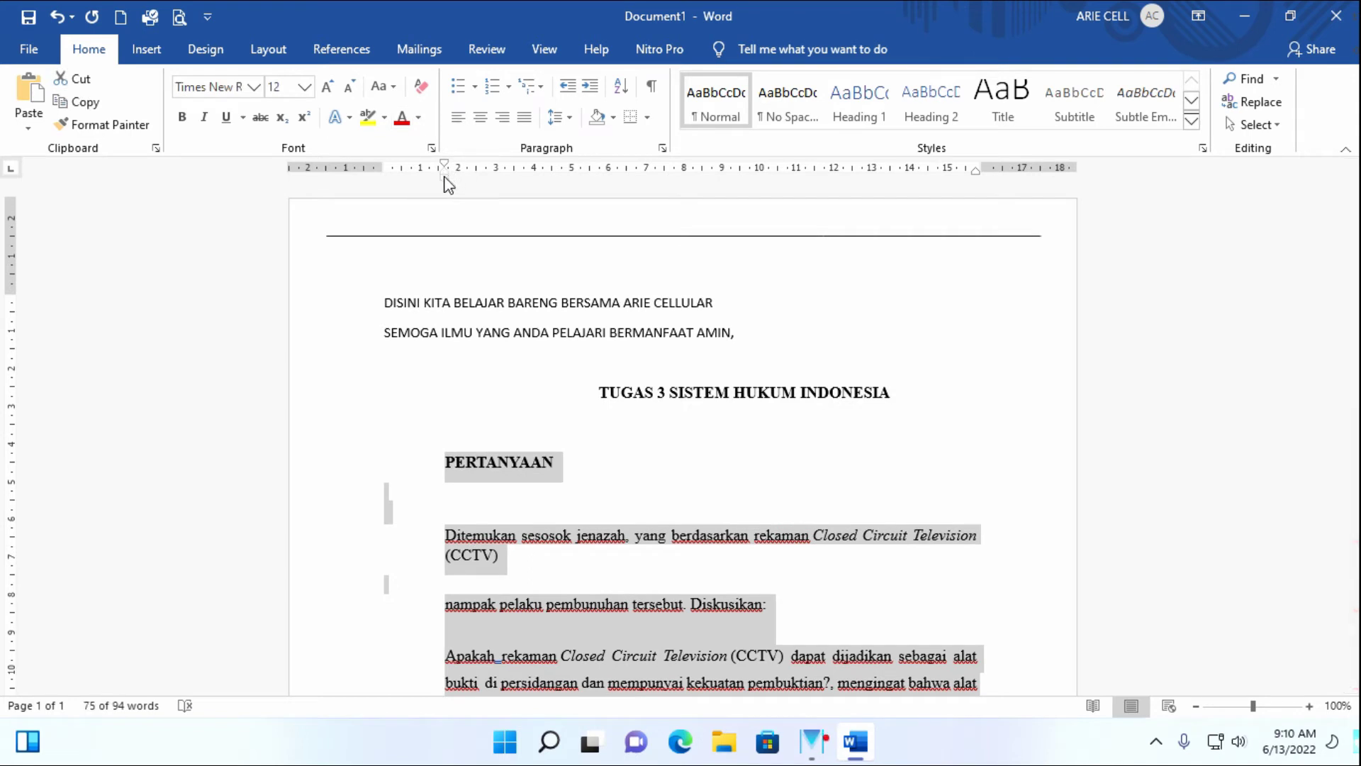
pyautogui.moveTo(444, 177); pyautogui.dragTo(425, 178)
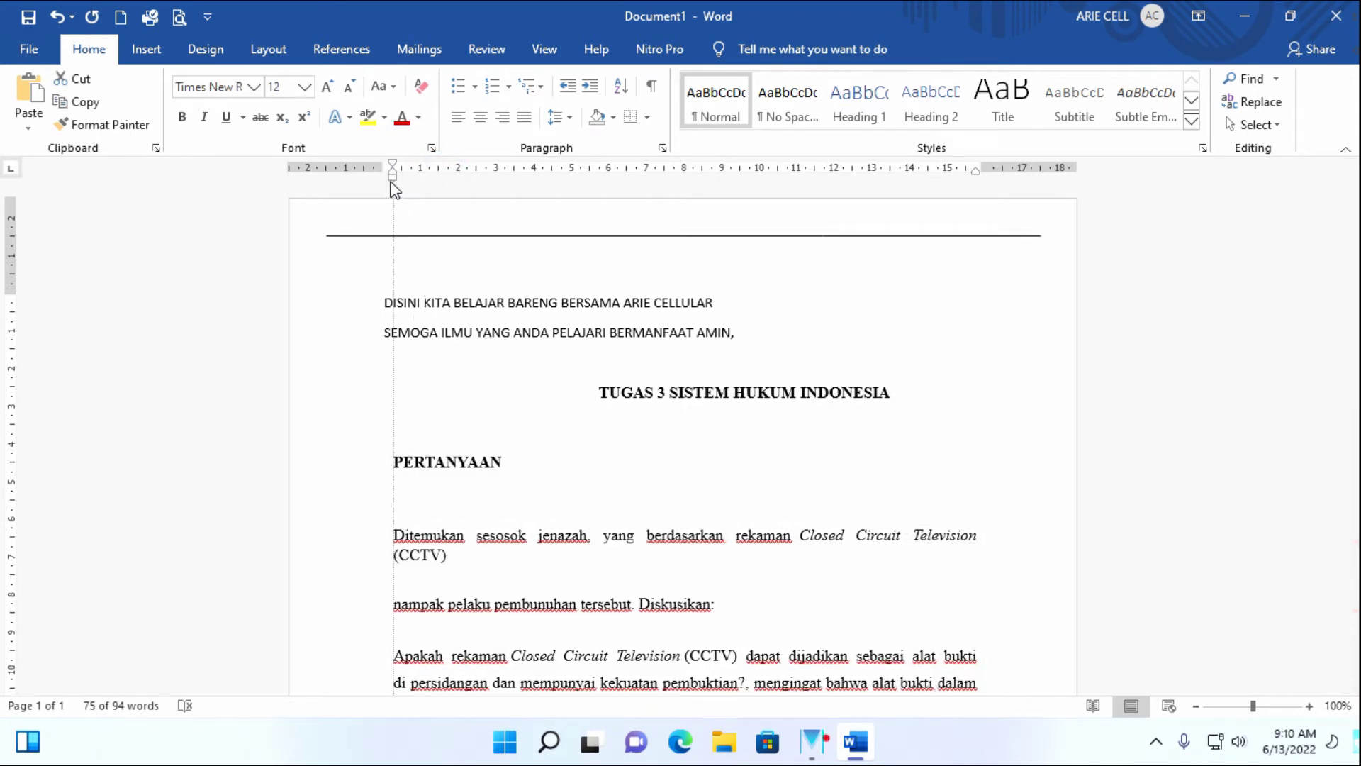
pyautogui.moveTo(394, 188); pyautogui.dragTo(385, 181)
# Delete the blank lines around PERTANYAAN
pyautogui.click(613, 446)
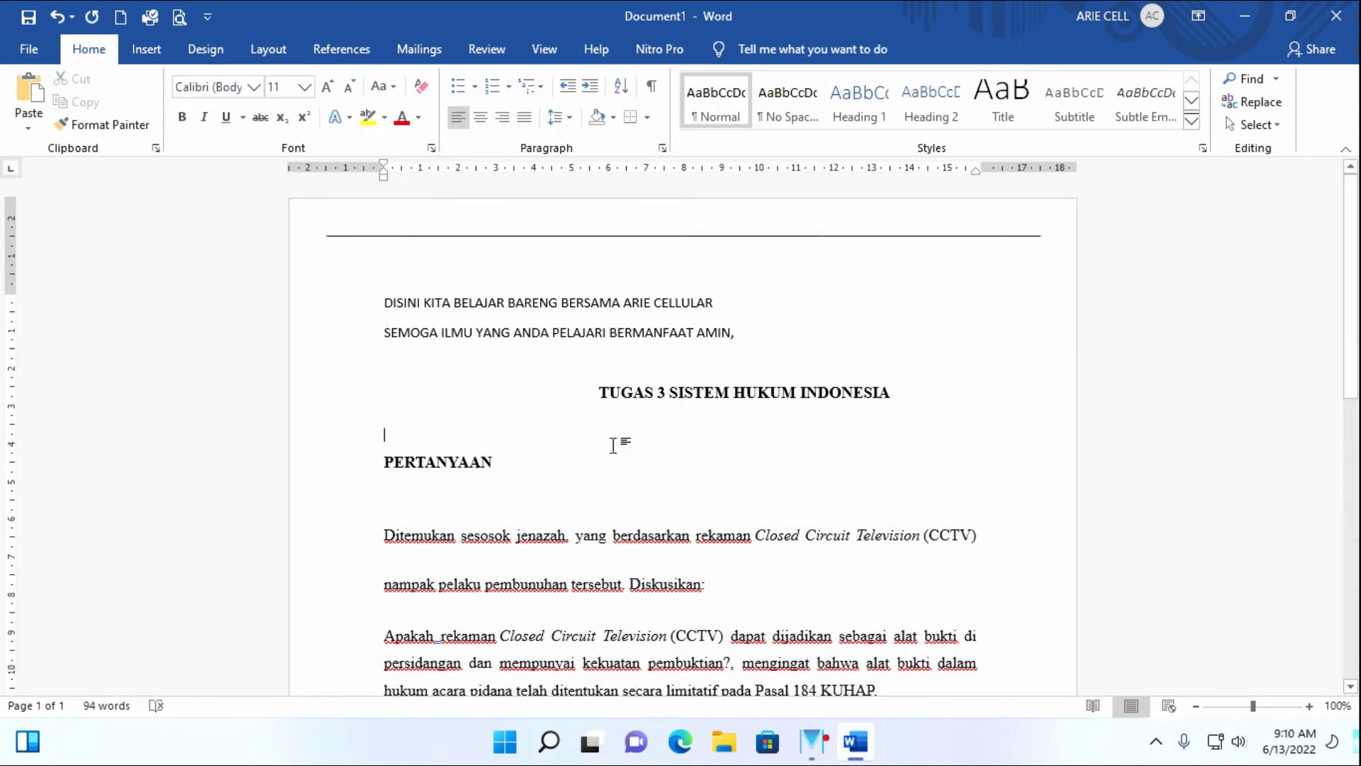
pyautogui.click(385, 507)
pyautogui.press('BackSpace')
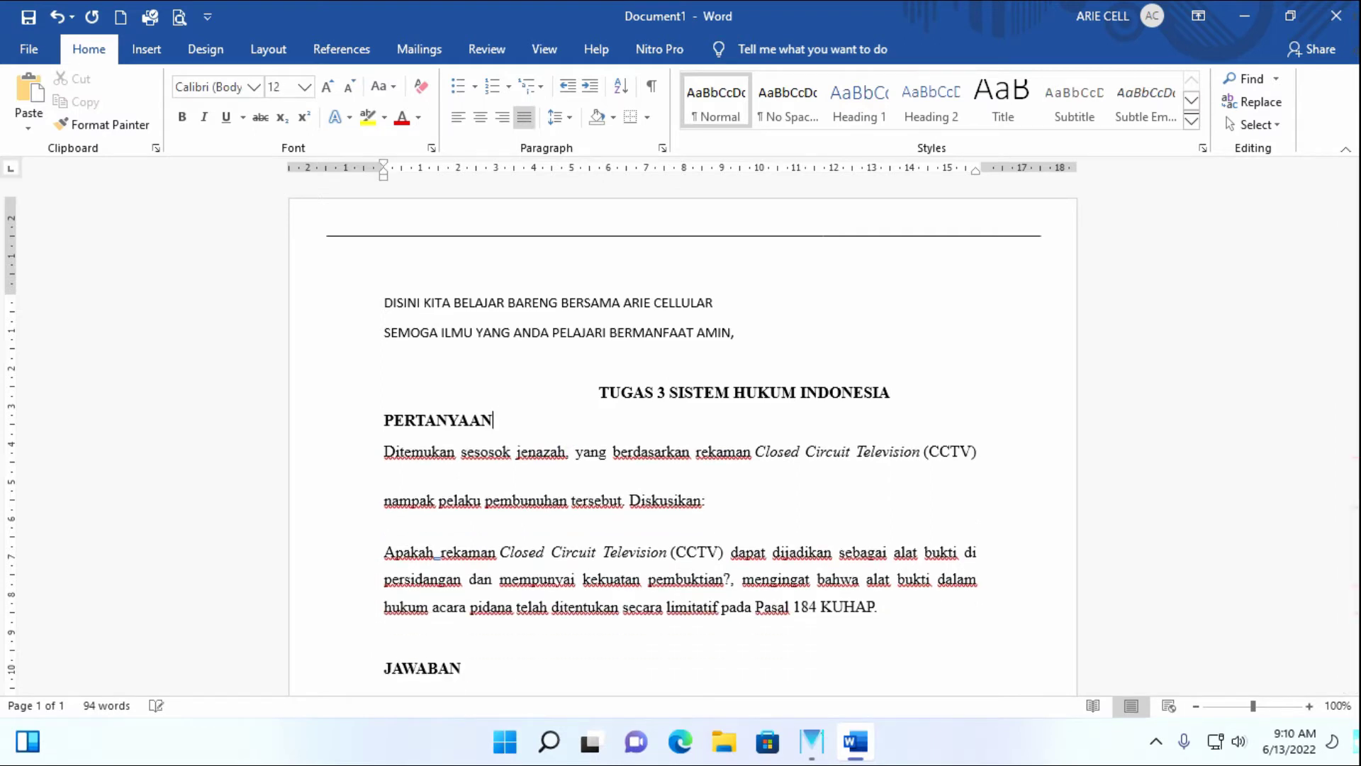
pyautogui.scroll(-2, 618, 477)
pyautogui.scroll(-3, 617, 477)
pyautogui.click(487, 478)
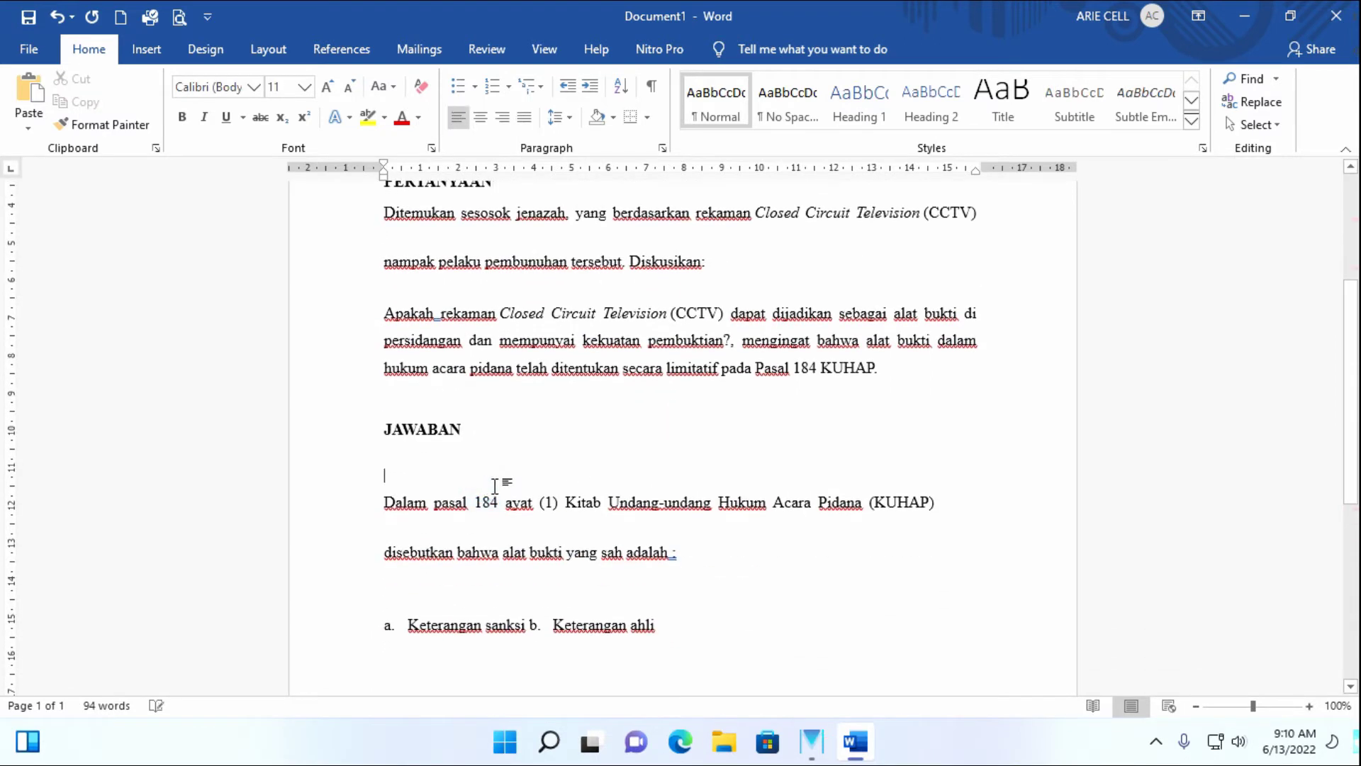
# Remove the empty lines below and beside JAWABAN
pyautogui.press('Return')
pyautogui.press('BackSpace')
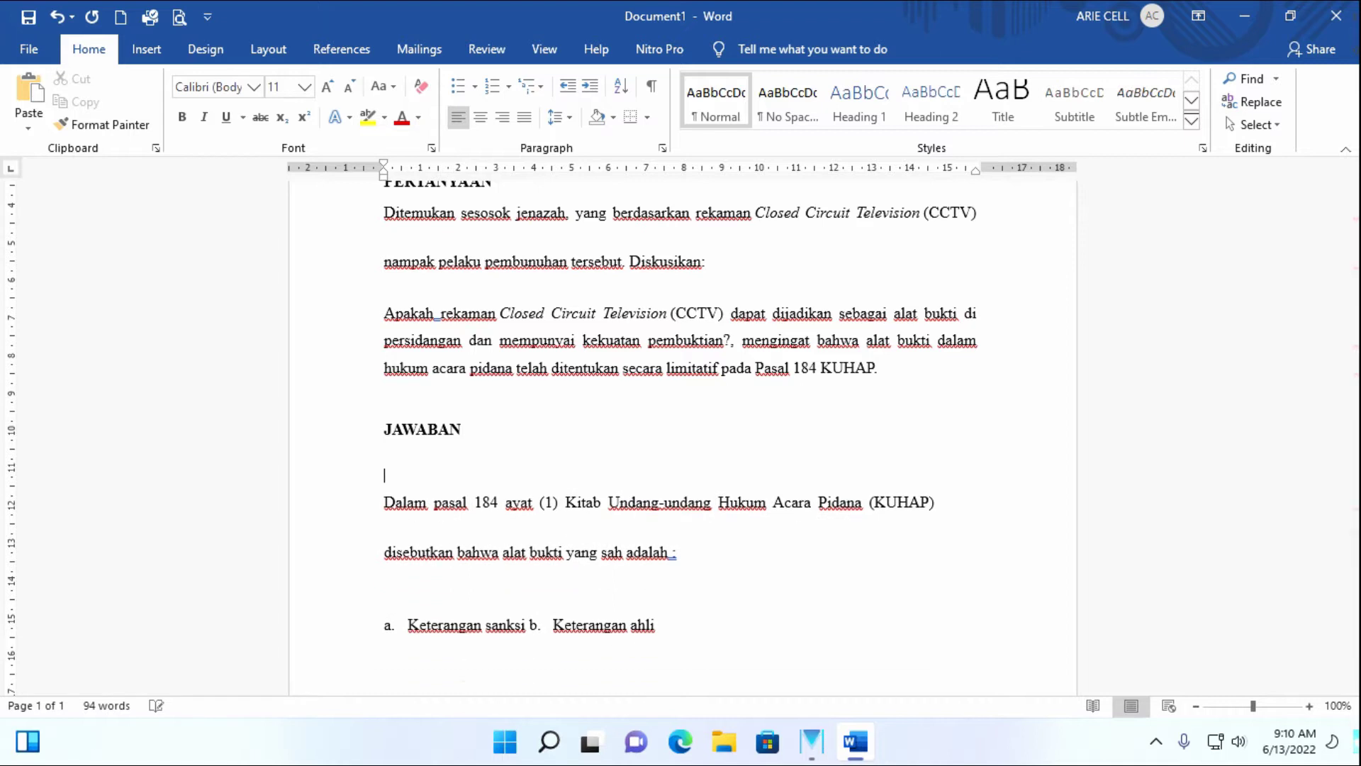
pyautogui.press('BackSpace')
pyautogui.click(424, 398)
pyautogui.press('BackSpace')
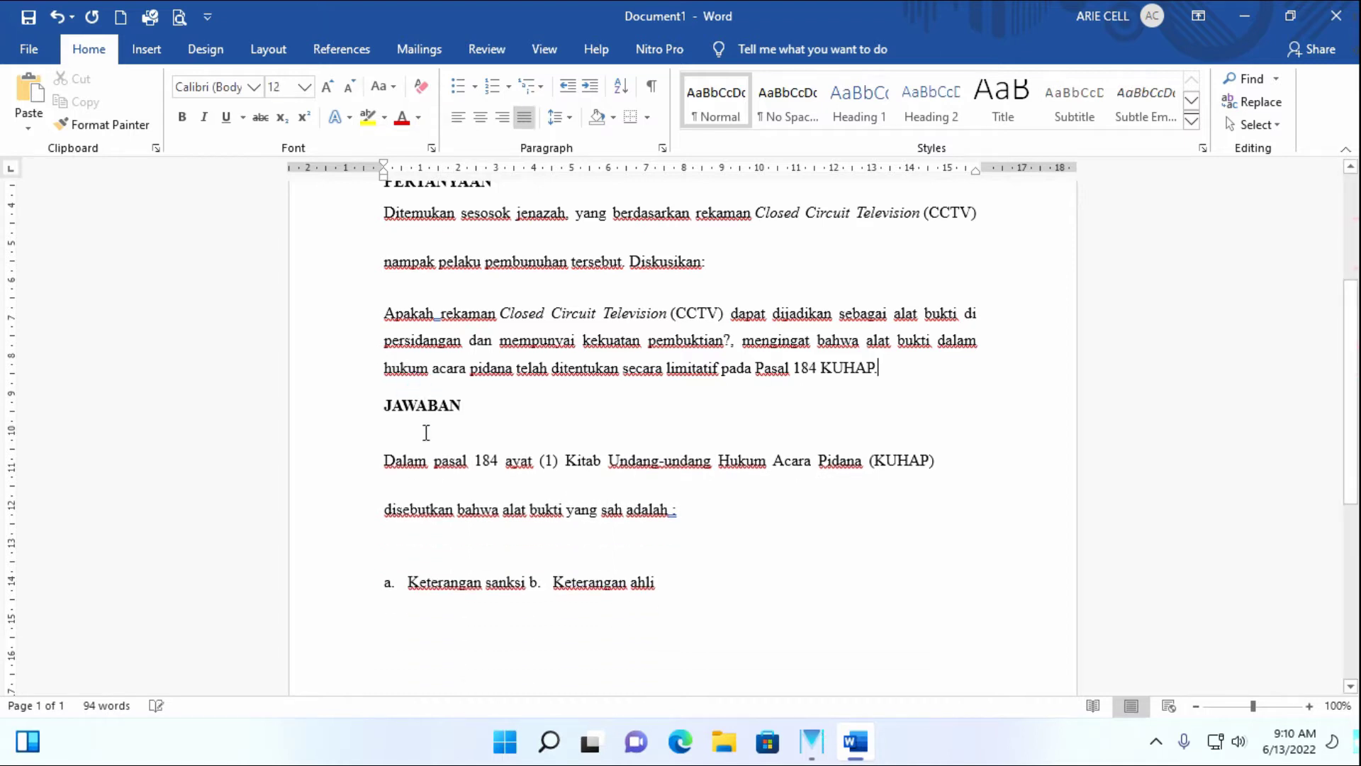
pyautogui.click(434, 428)
pyautogui.press('BackSpace')
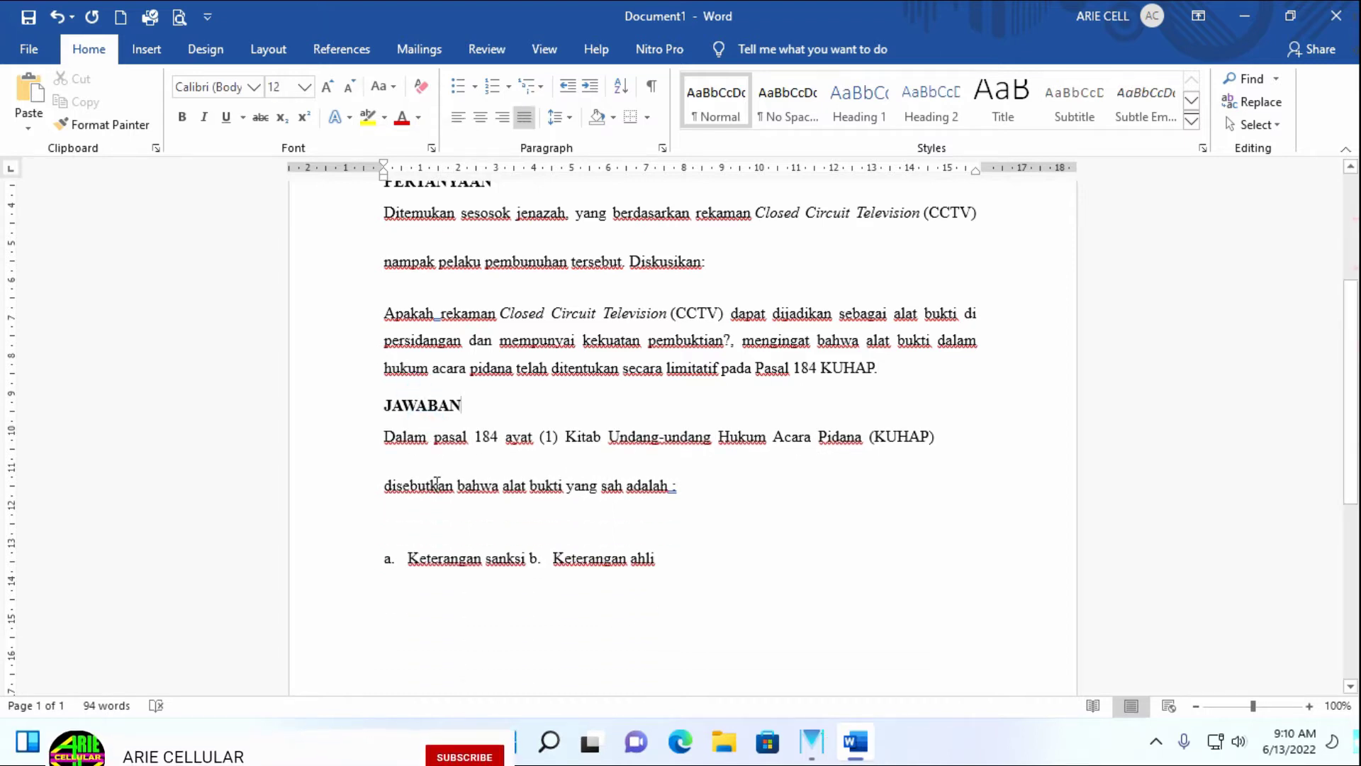
# Close up the gaps above the a. Keterangan list, within the Dalam pasal sentence, and after AMIN
pyautogui.click(454, 537)
pyautogui.press('BackSpace')
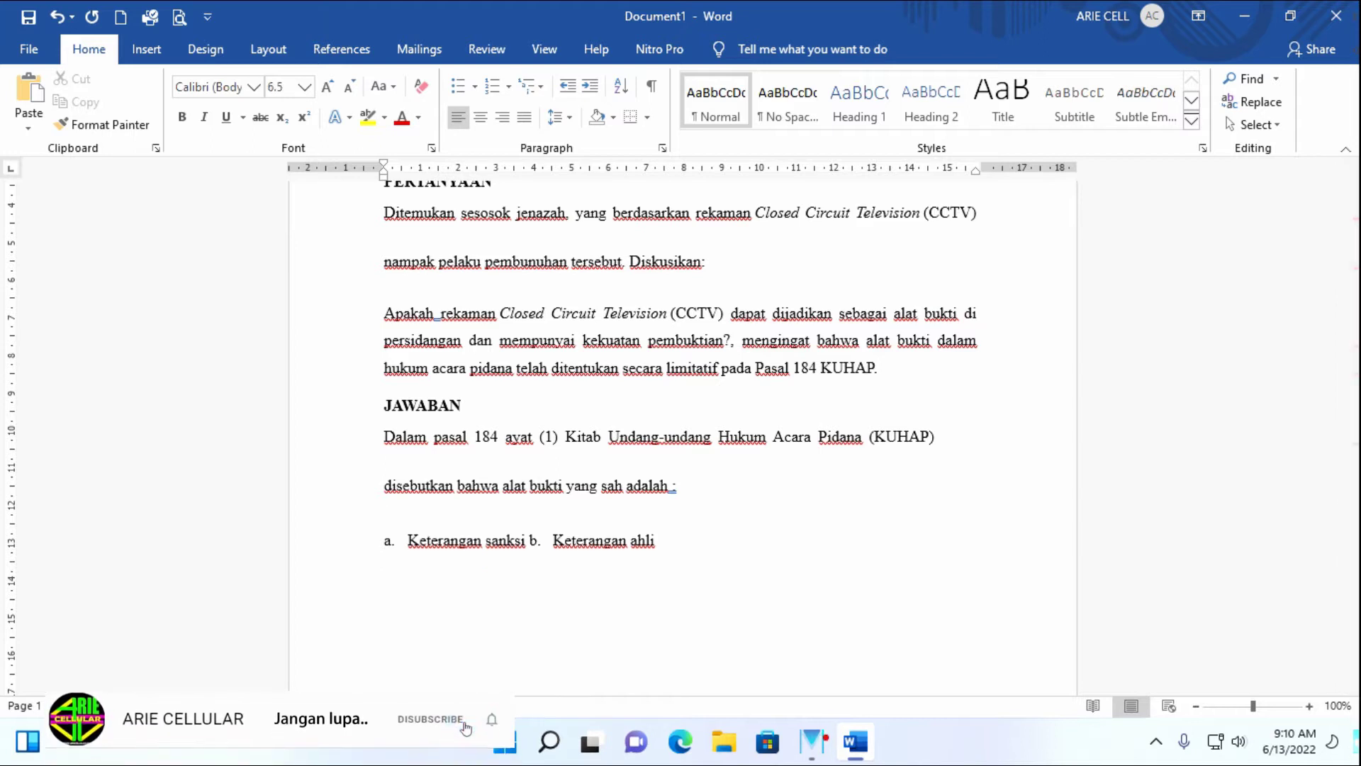
pyautogui.click(441, 461)
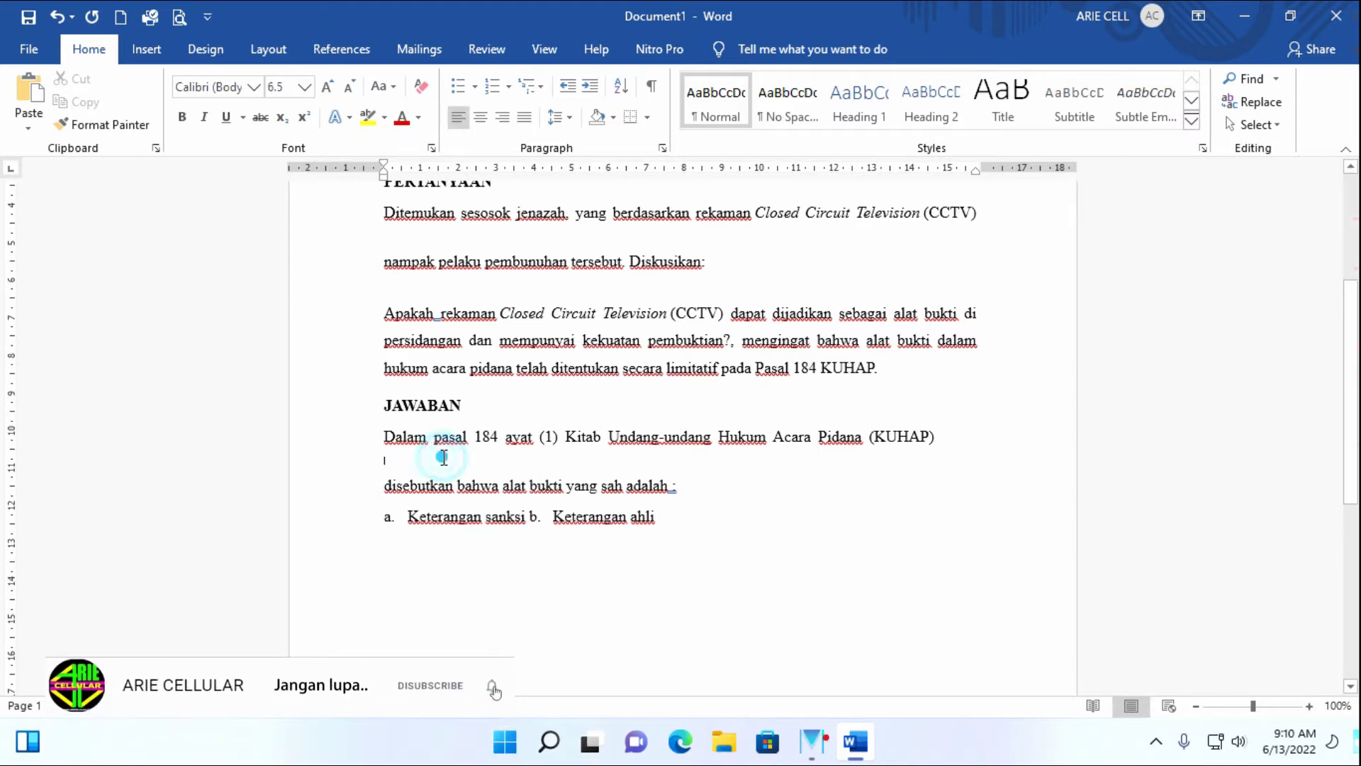
pyautogui.press('Delete')
pyautogui.click(517, 280)
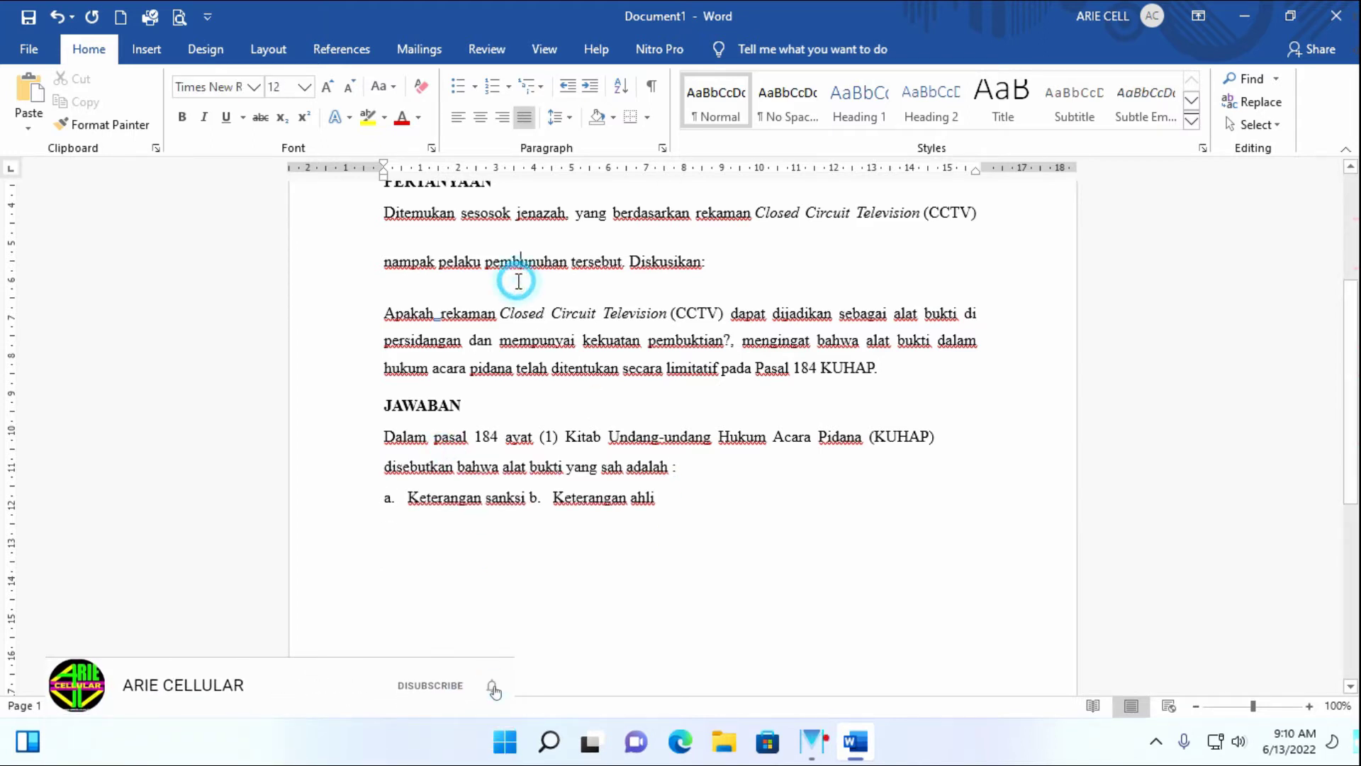
pyautogui.scroll(-3, 539, 298)
pyautogui.scroll(3, 562, 331)
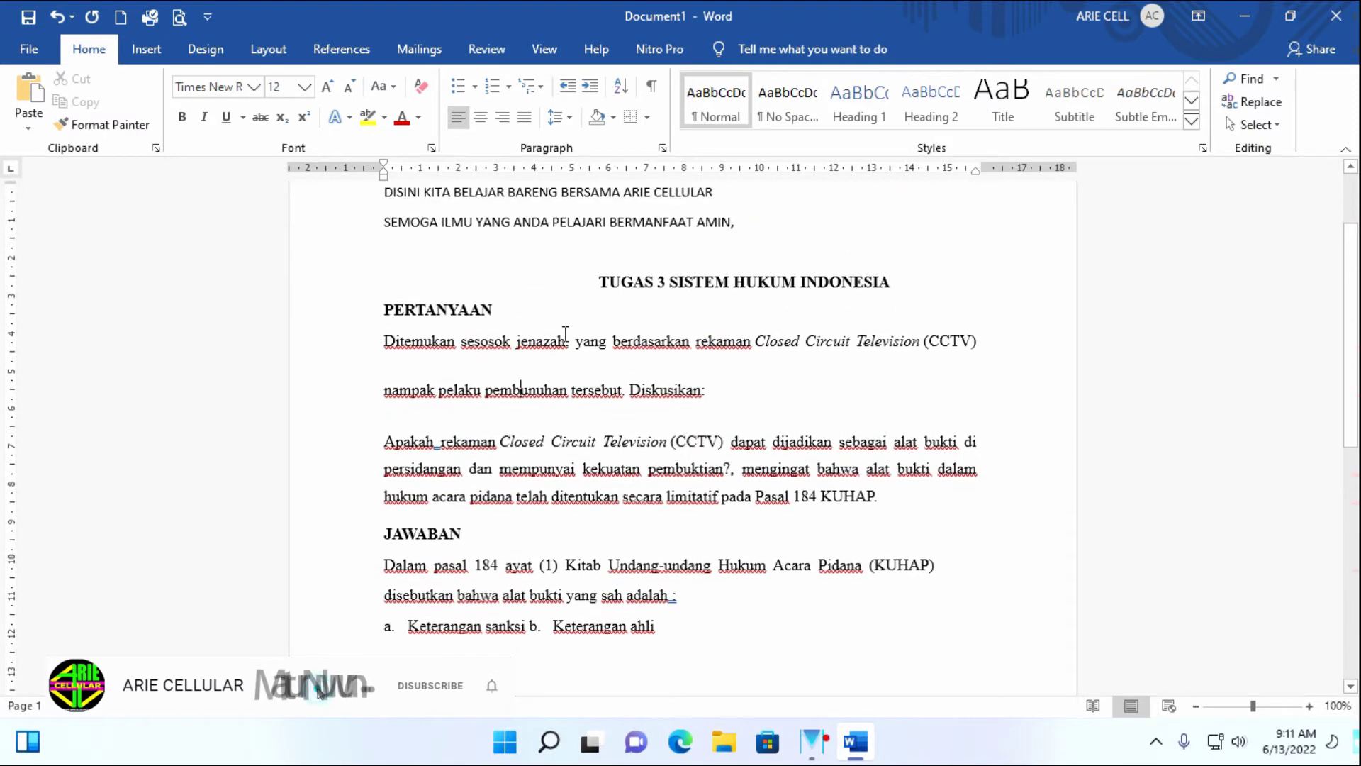
pyautogui.click(507, 262)
pyautogui.press('BackSpace')
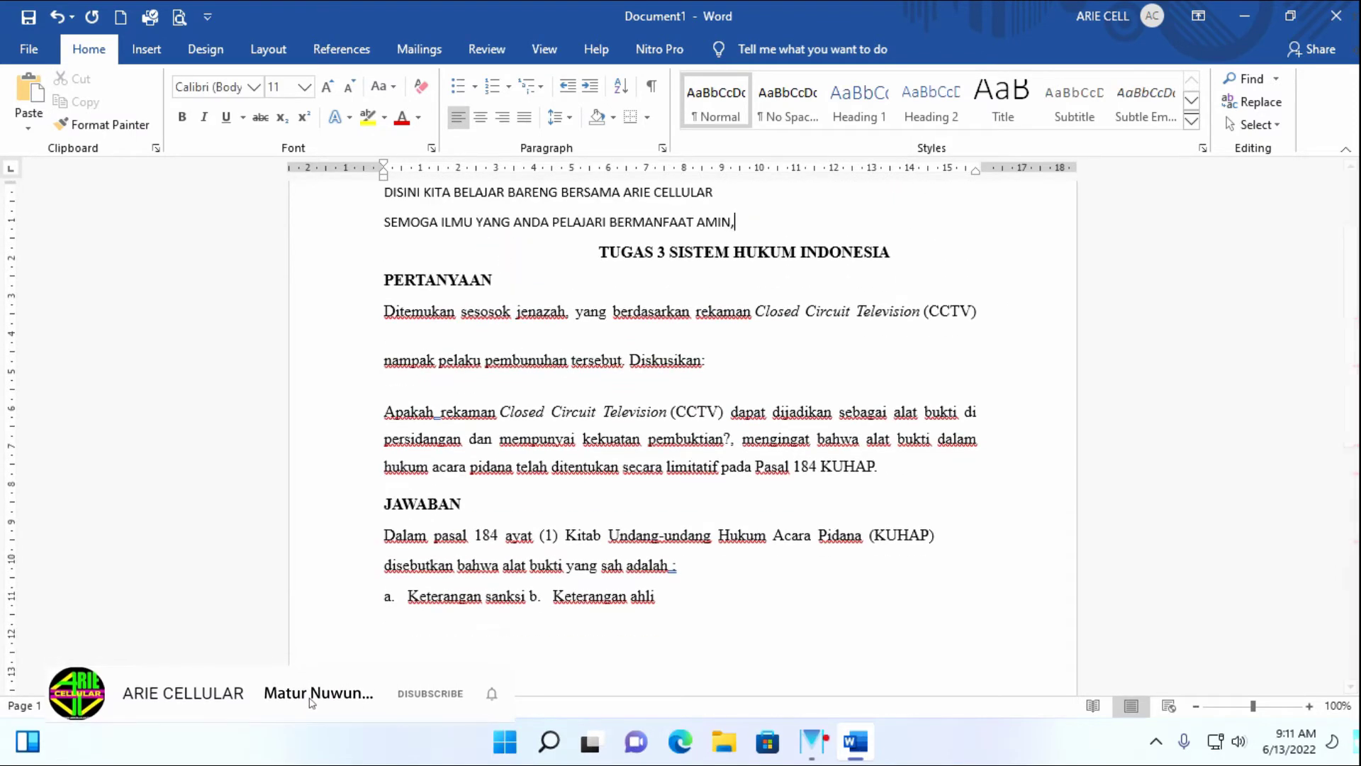
pyautogui.scroll(3, 638, 355)
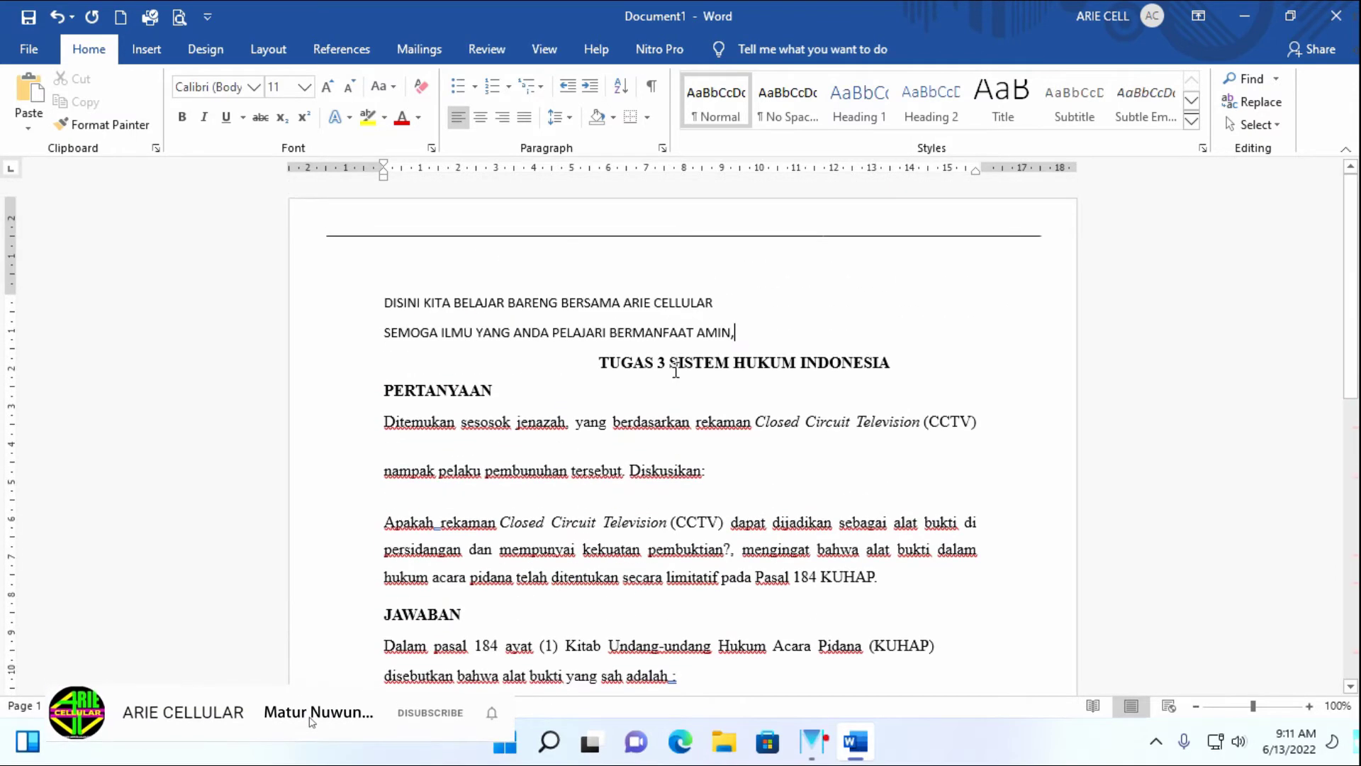
# Delete the horizontal line at the page top, undoing an accidental deletion in BERSAMA
pyautogui.click(800, 236)
pyautogui.click(800, 235)
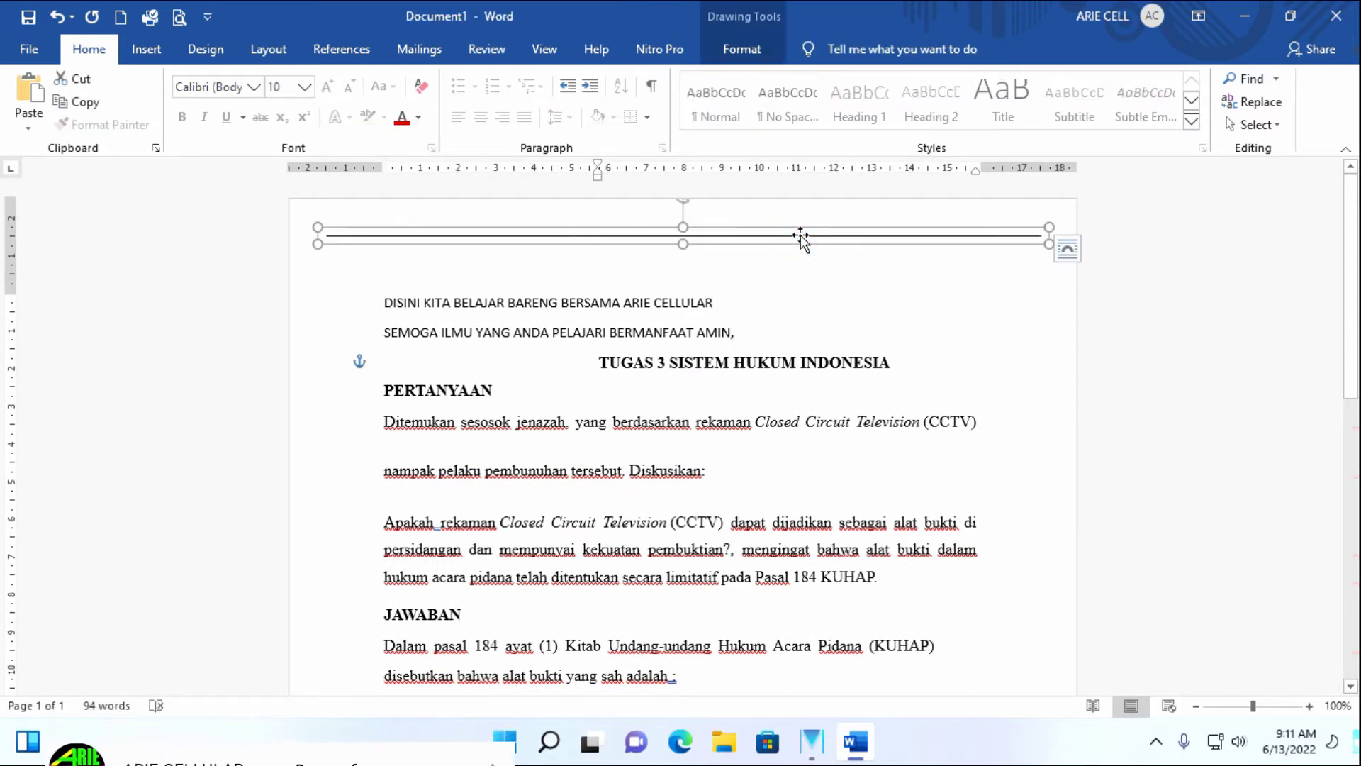
pyautogui.press('Delete')
pyautogui.click(585, 227)
pyautogui.press('BackSpace')
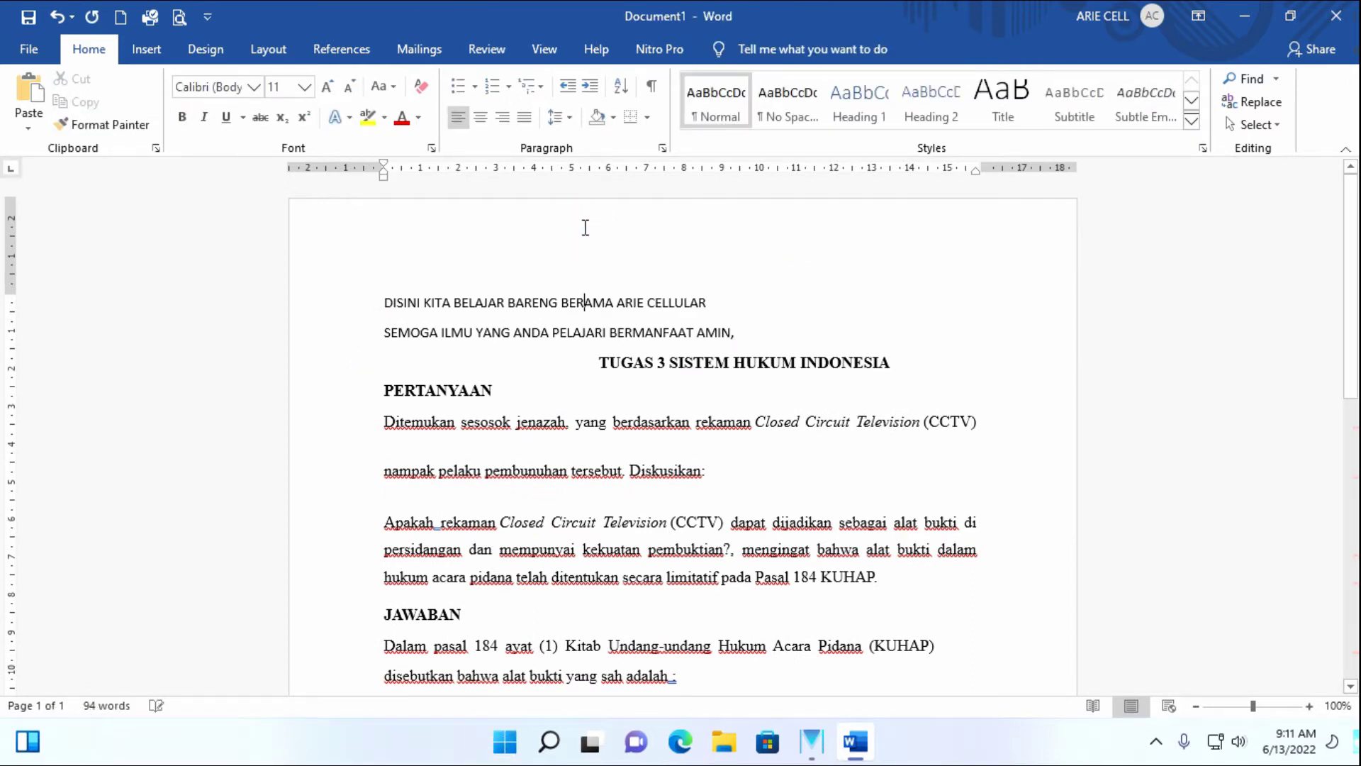
pyautogui.hotkey('ctrl', 'z')
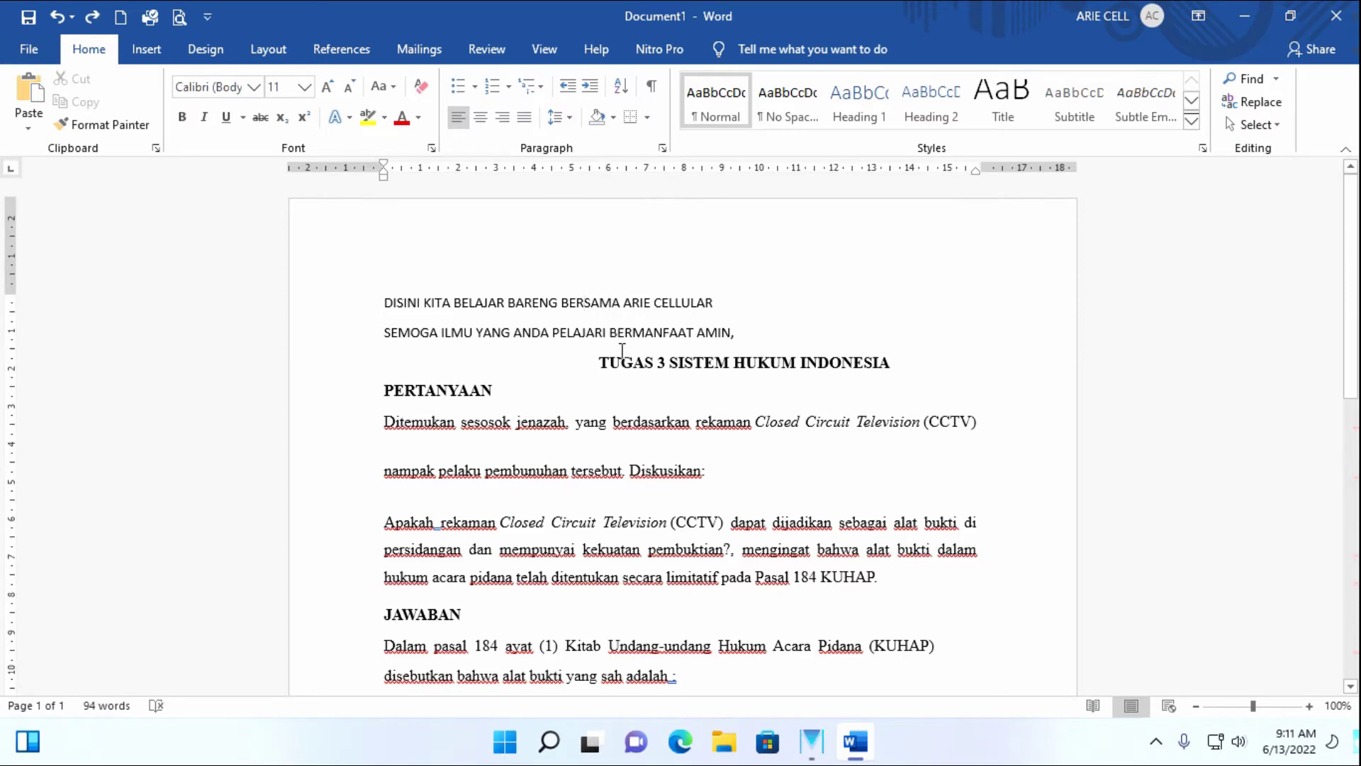
# Place the cursor at the end of PERTANYAAN
pyautogui.scroll(-3, 631, 383)
pyautogui.scroll(-2, 638, 411)
pyautogui.scroll(2, 640, 413)
pyautogui.scroll(3, 641, 417)
pyautogui.click(692, 389)
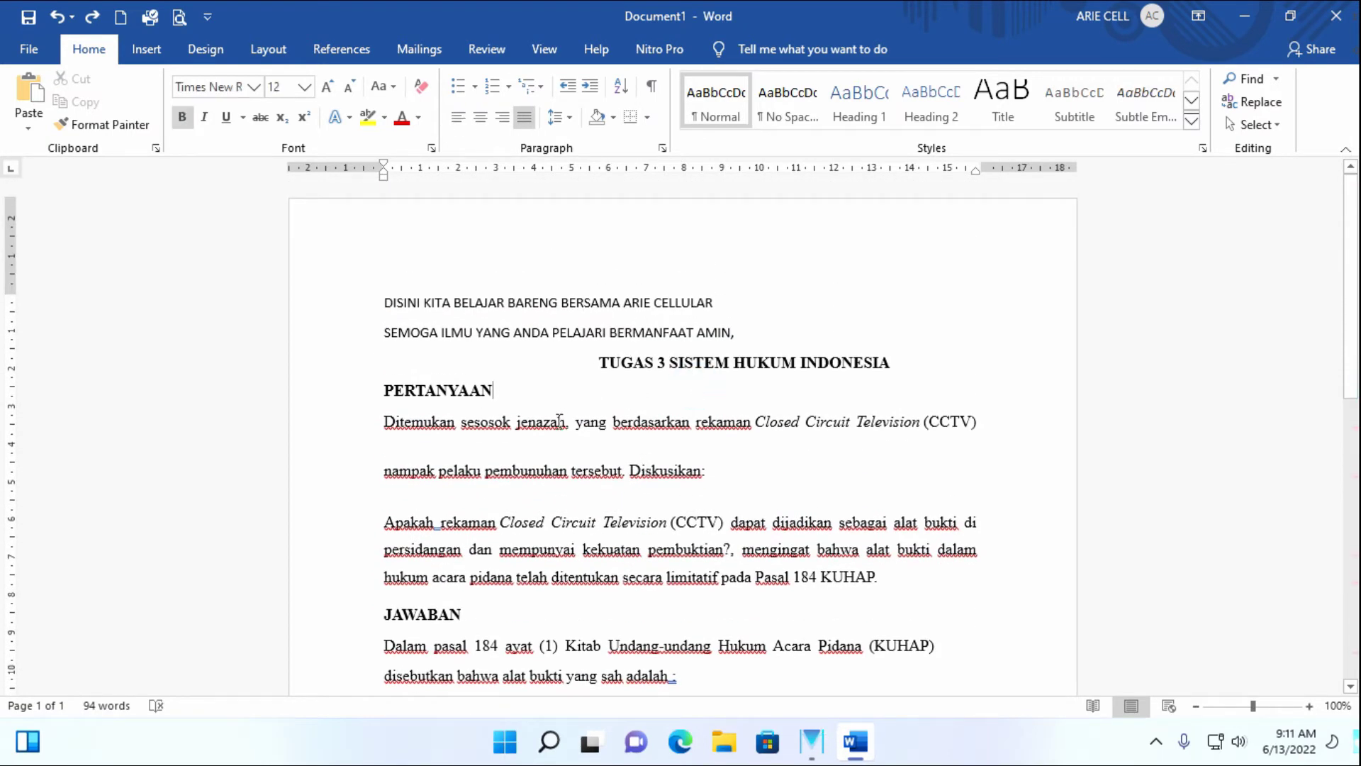
pyautogui.scroll(-2, 785, 392)
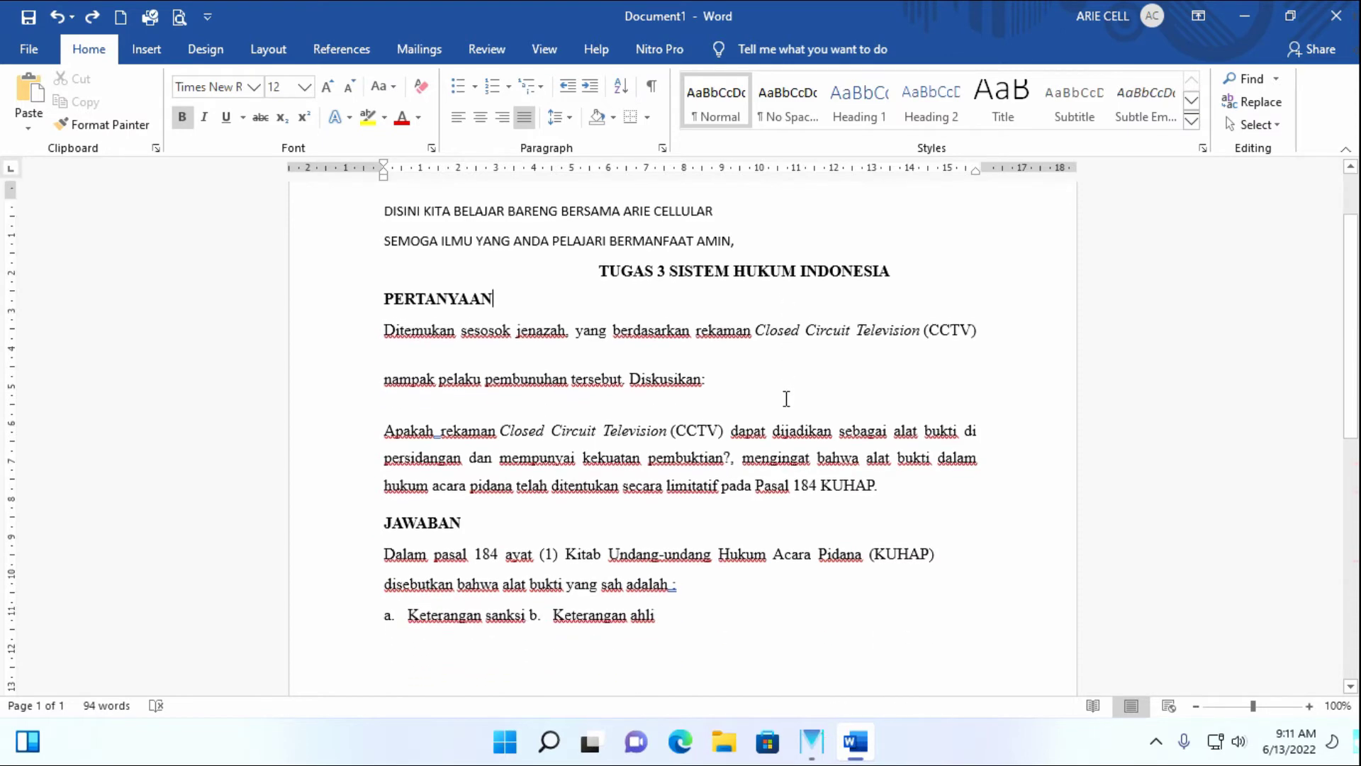
pyautogui.scroll(-2, 766, 411)
pyautogui.scroll(1, 737, 440)
pyautogui.scroll(2, 709, 443)
pyautogui.scroll(1, 702, 433)
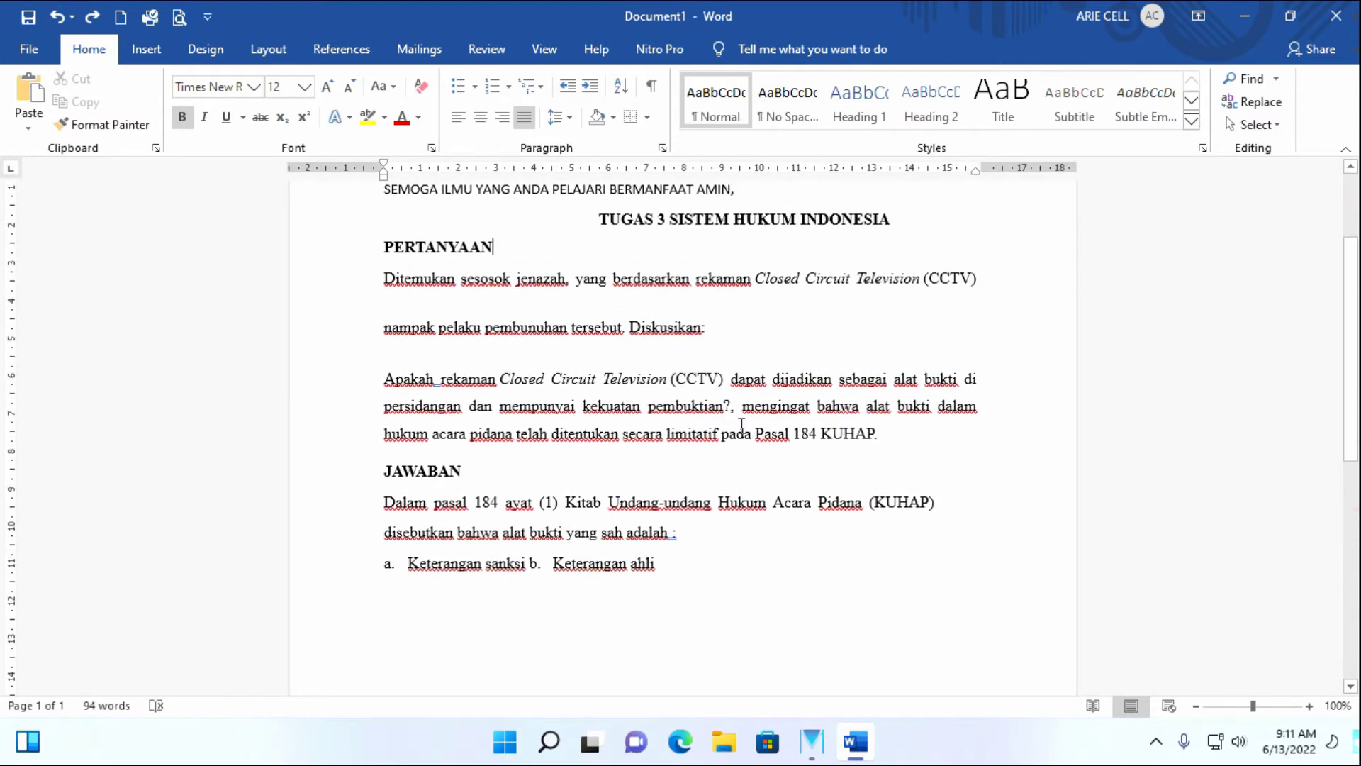
pyautogui.scroll(2, 738, 425)
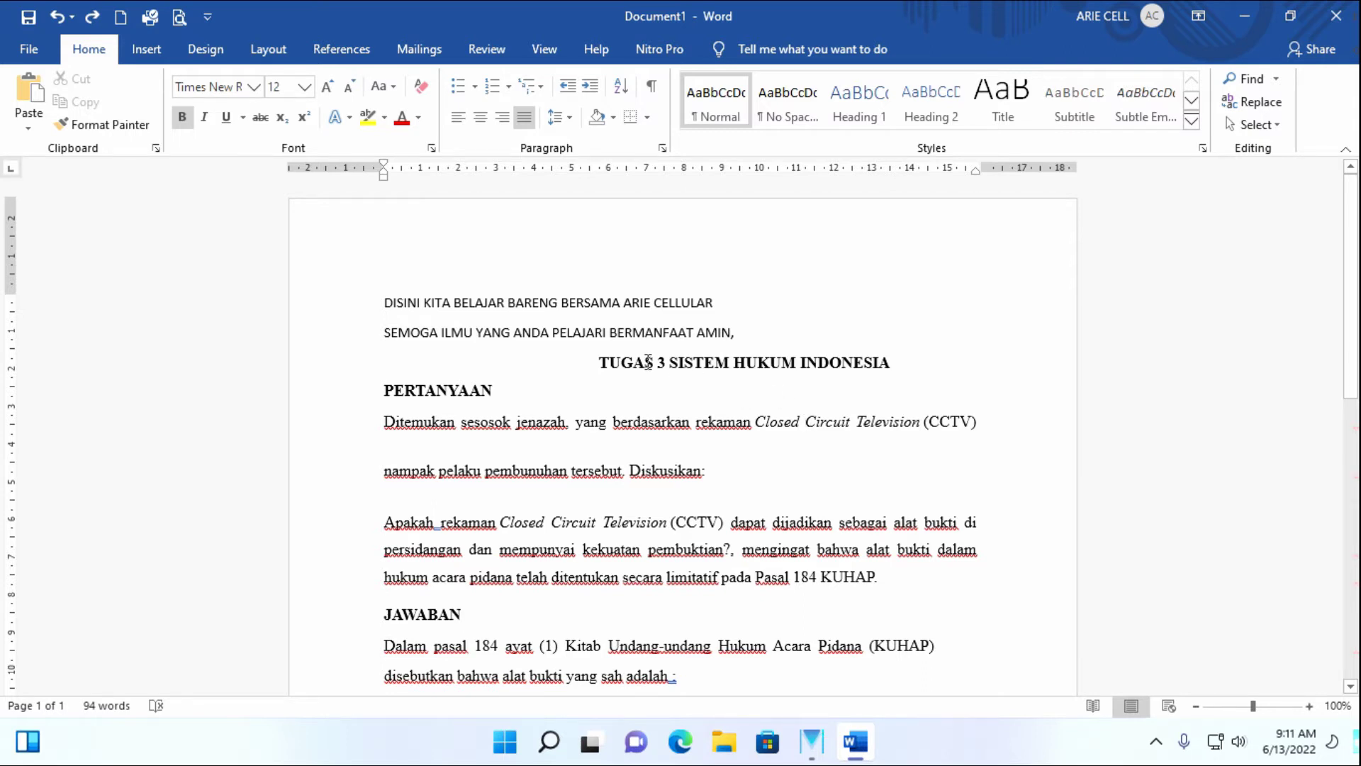
# Select the two uppercase greeting lines heading the document, then deselect them
pyautogui.moveTo(383, 298); pyautogui.dragTo(727, 324)
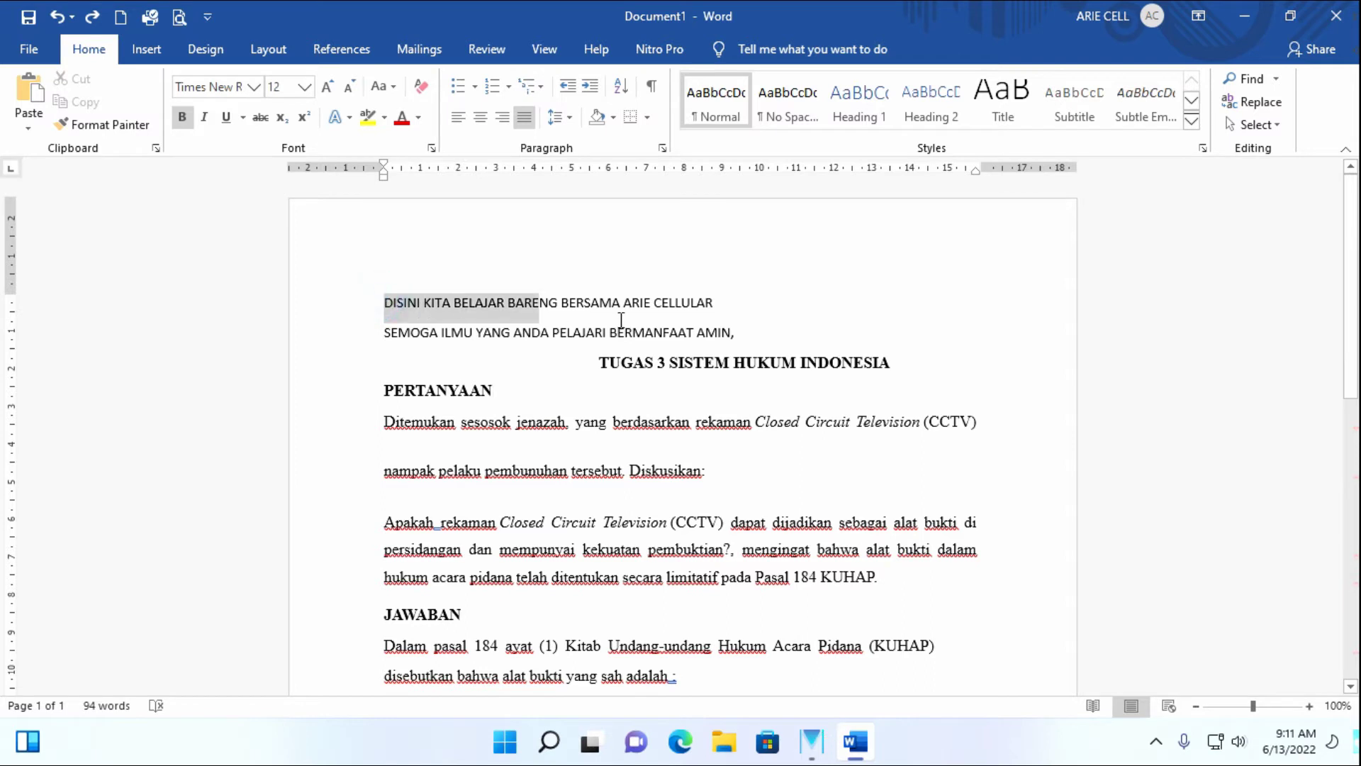
pyautogui.click(414, 309)
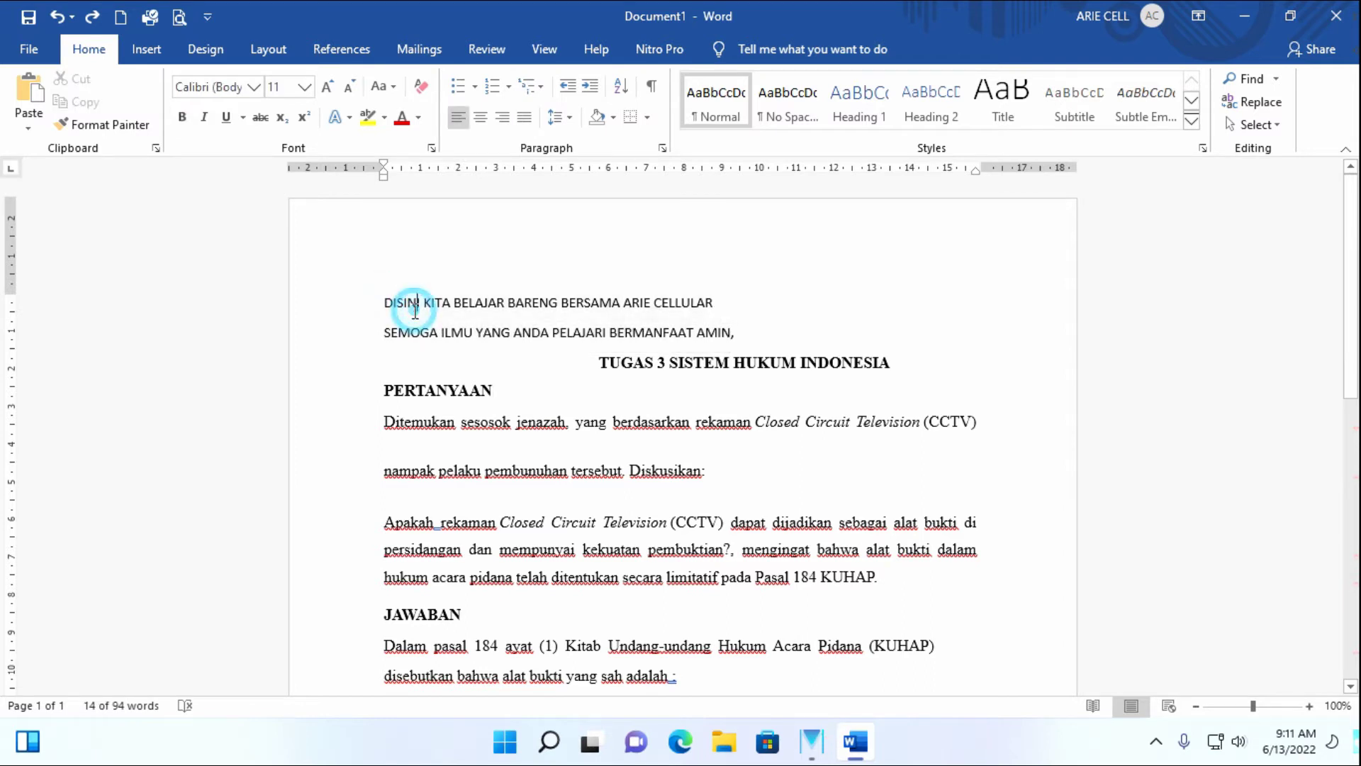
pyautogui.moveTo(381, 301); pyautogui.dragTo(718, 338)
pyautogui.click(654, 304)
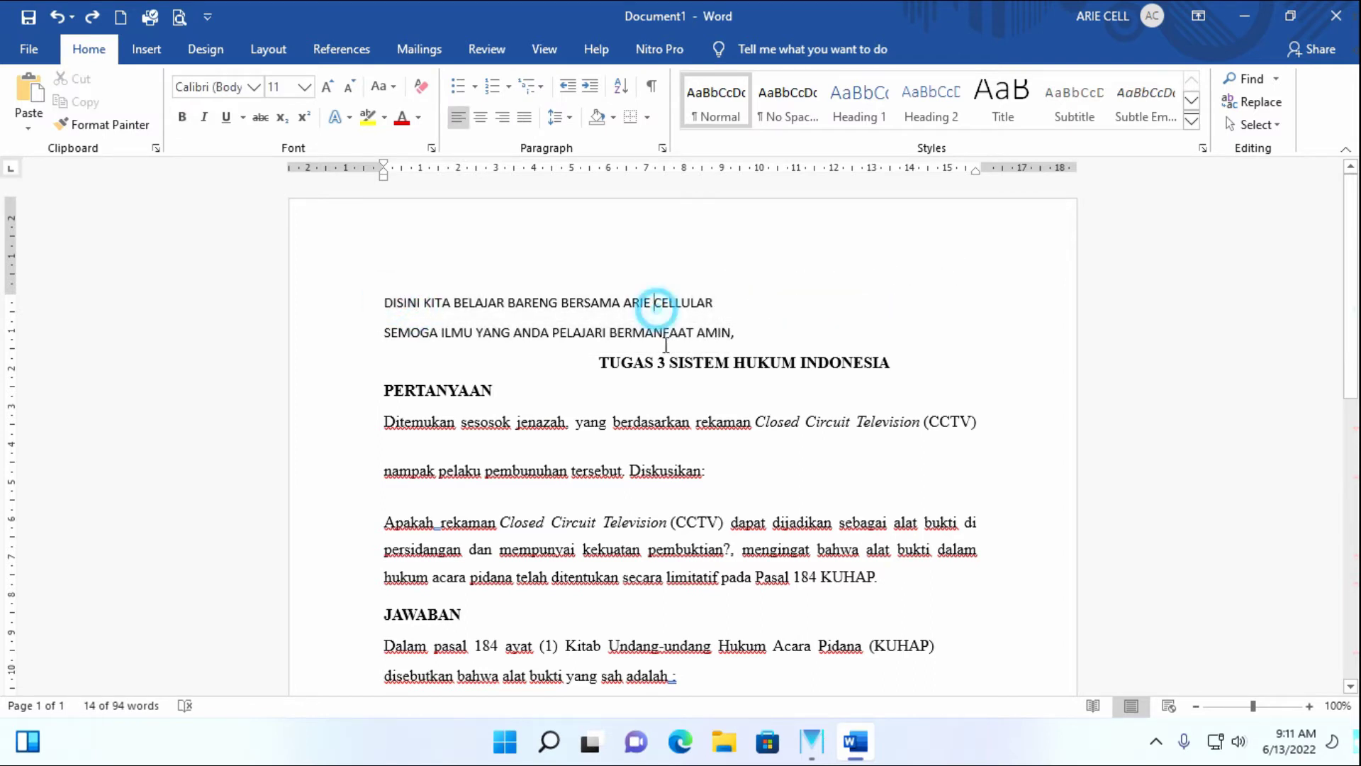
# Close Document1 with Don't Save and quit the empty Word window
pyautogui.click(754, 401)
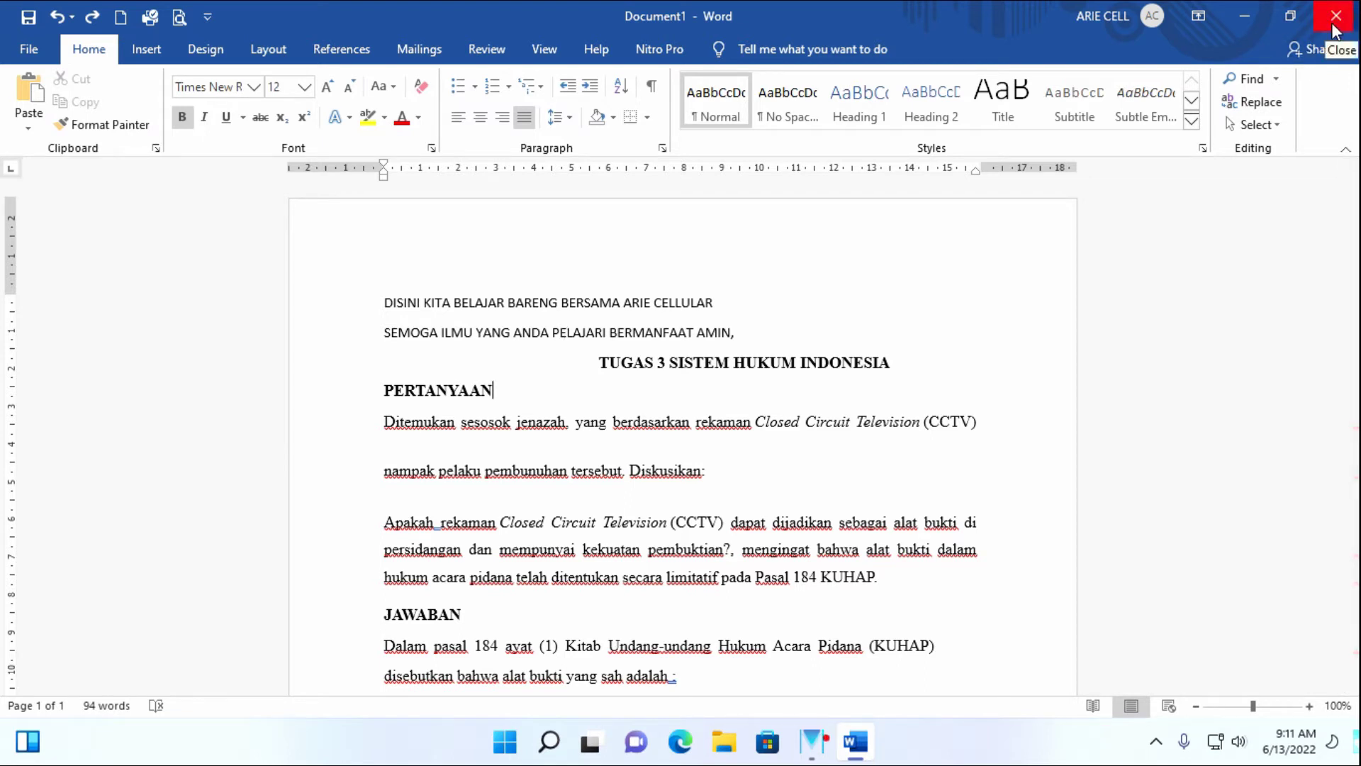
pyautogui.click(1336, 16)
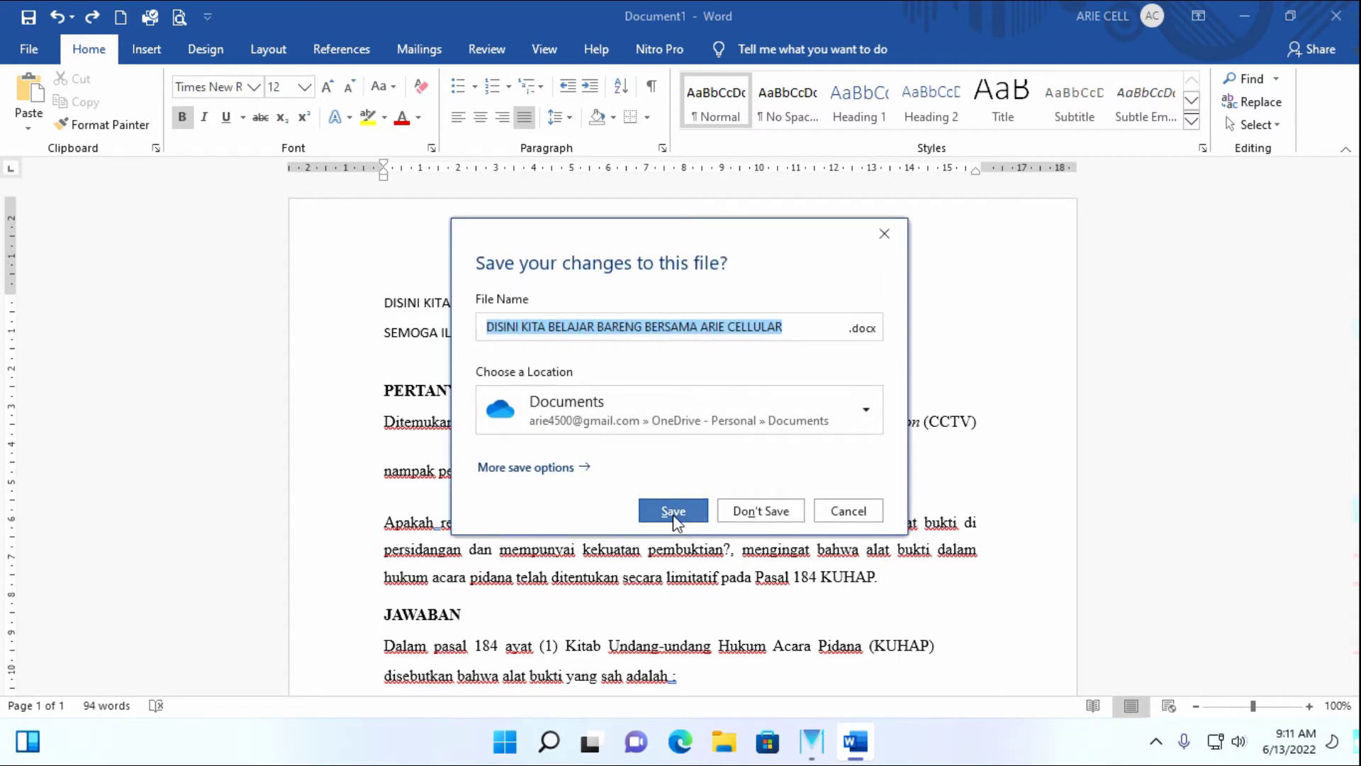
pyautogui.click(756, 512)
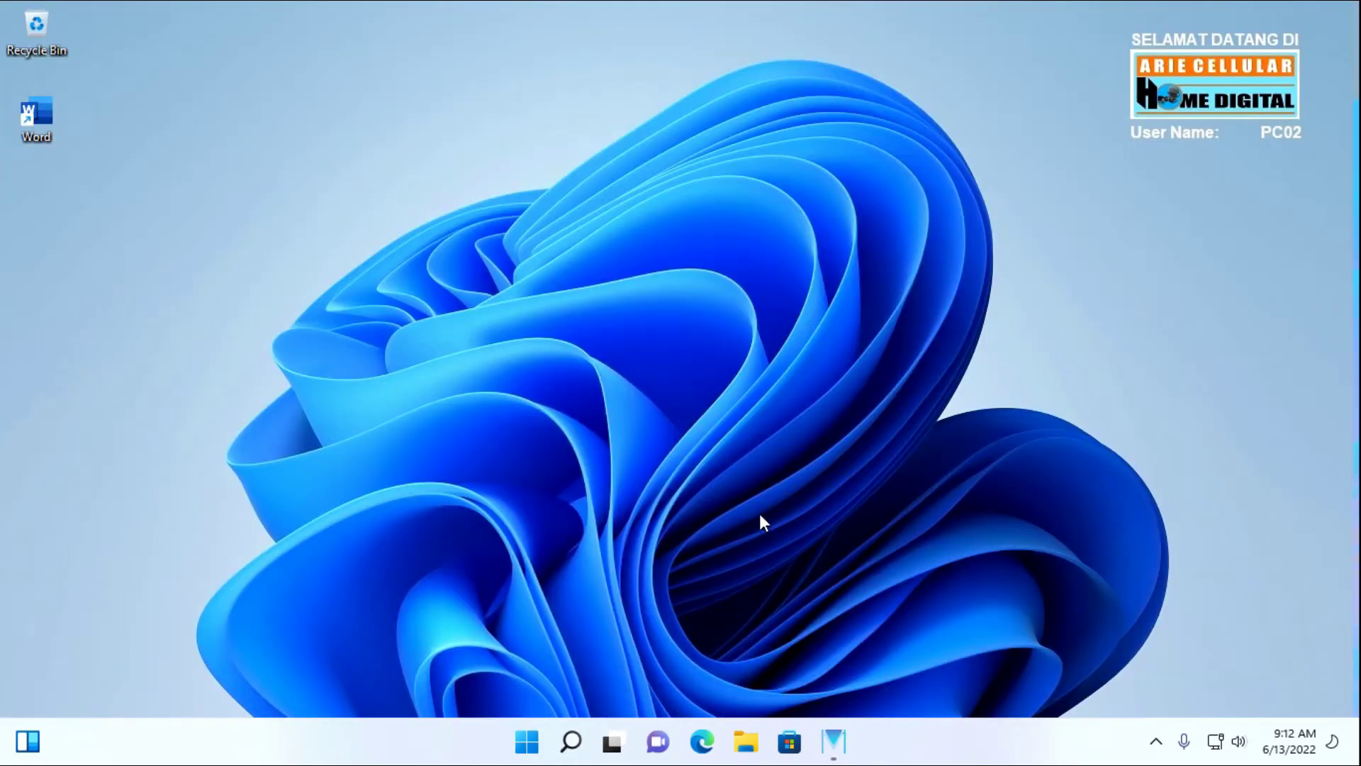
pyautogui.click(746, 346)
# Relaunch Word and open Recover Unsaved Documents from the More documents list
pyautogui.click(747, 347)
pyautogui.click(746, 346)
pyautogui.doubleClick(46, 129)
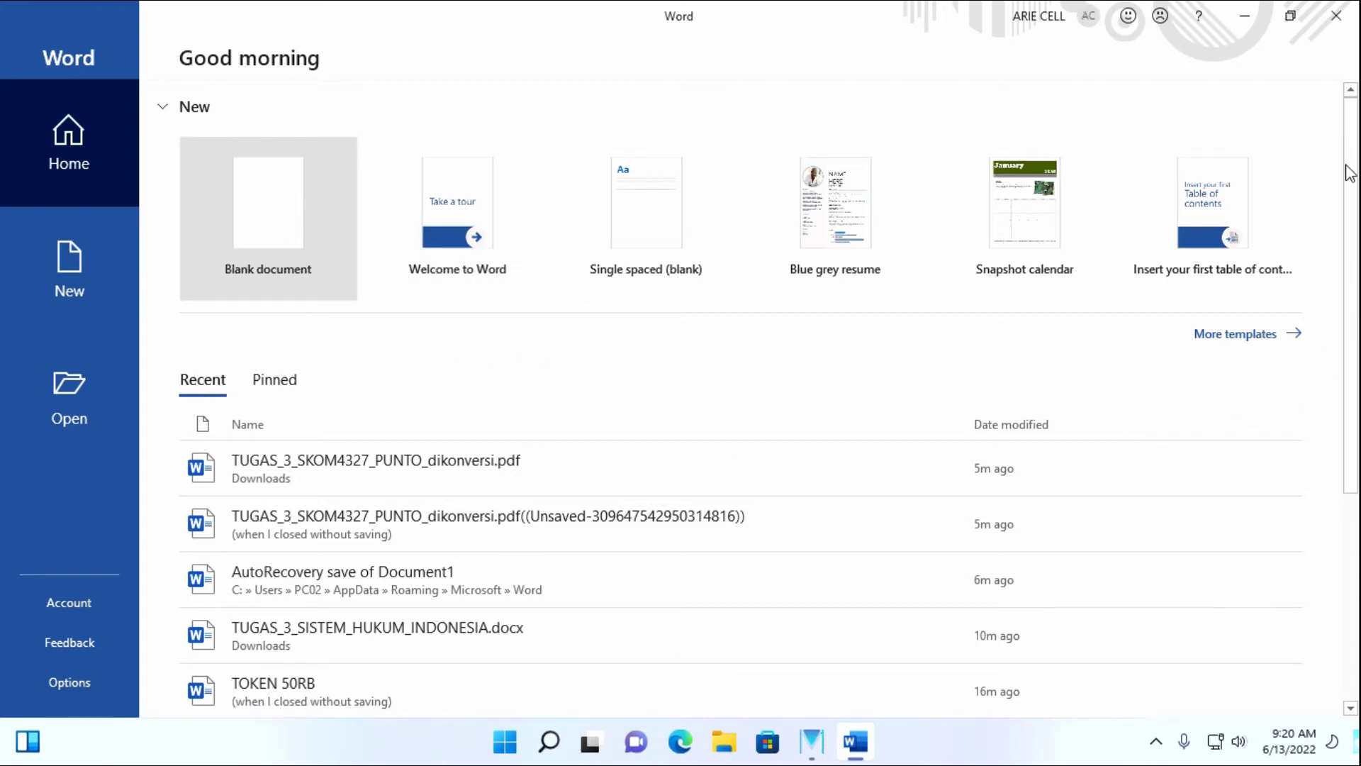
pyautogui.moveTo(1349, 172); pyautogui.dragTo(1337, 450)
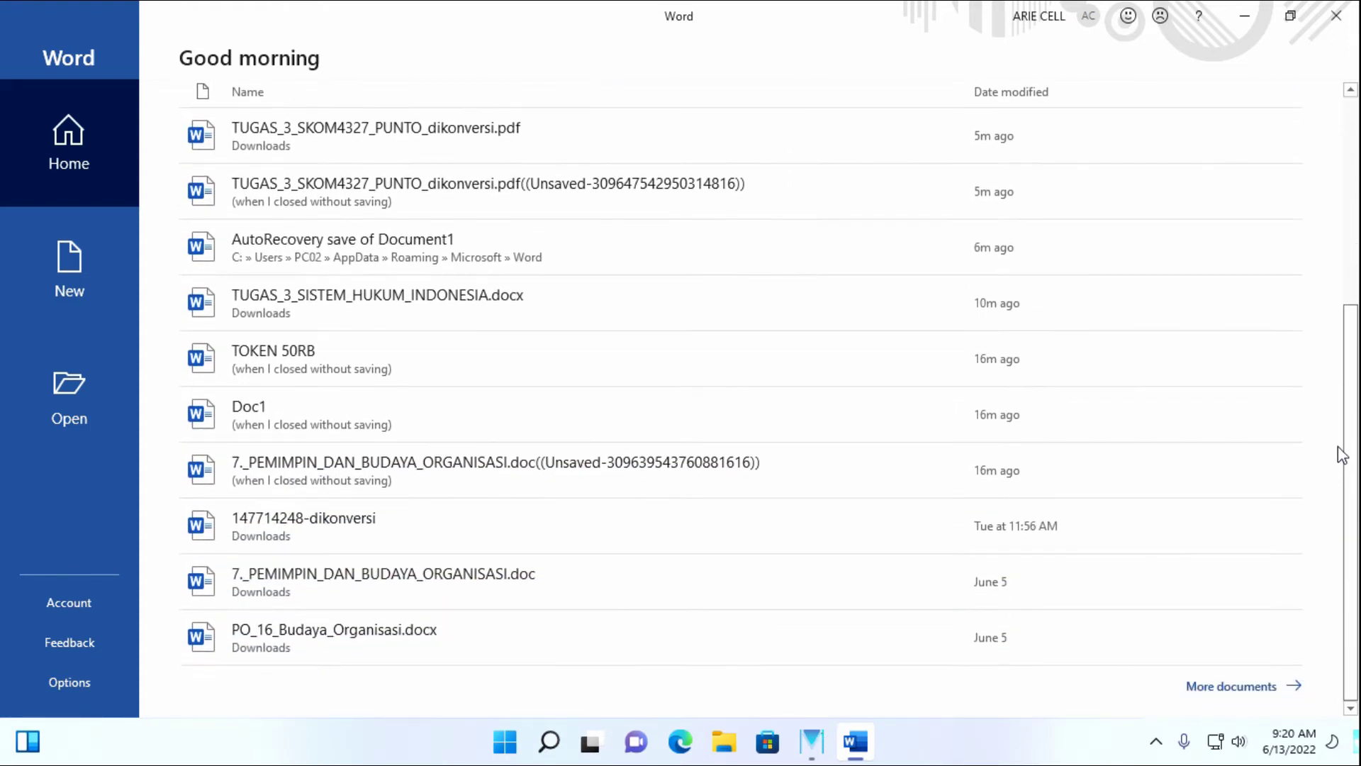
pyautogui.click(1224, 688)
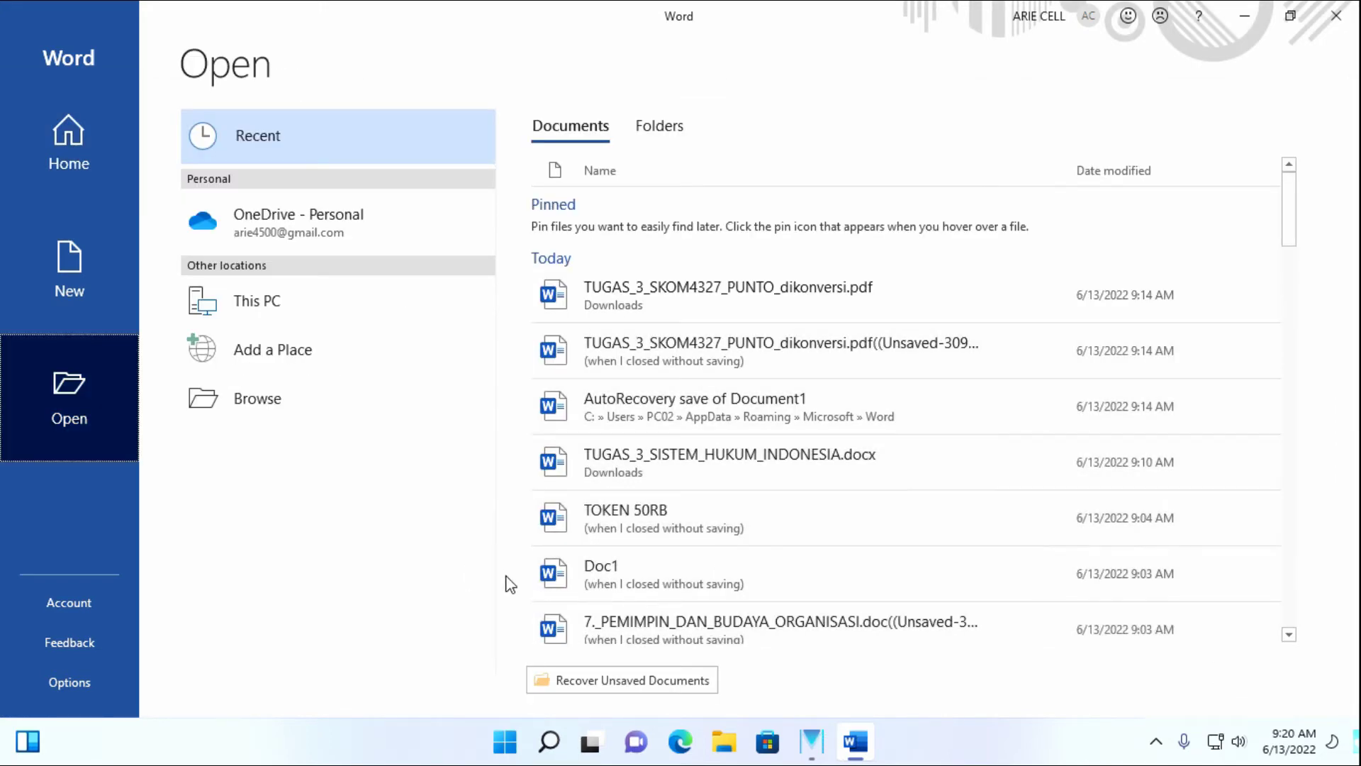
pyautogui.click(663, 686)
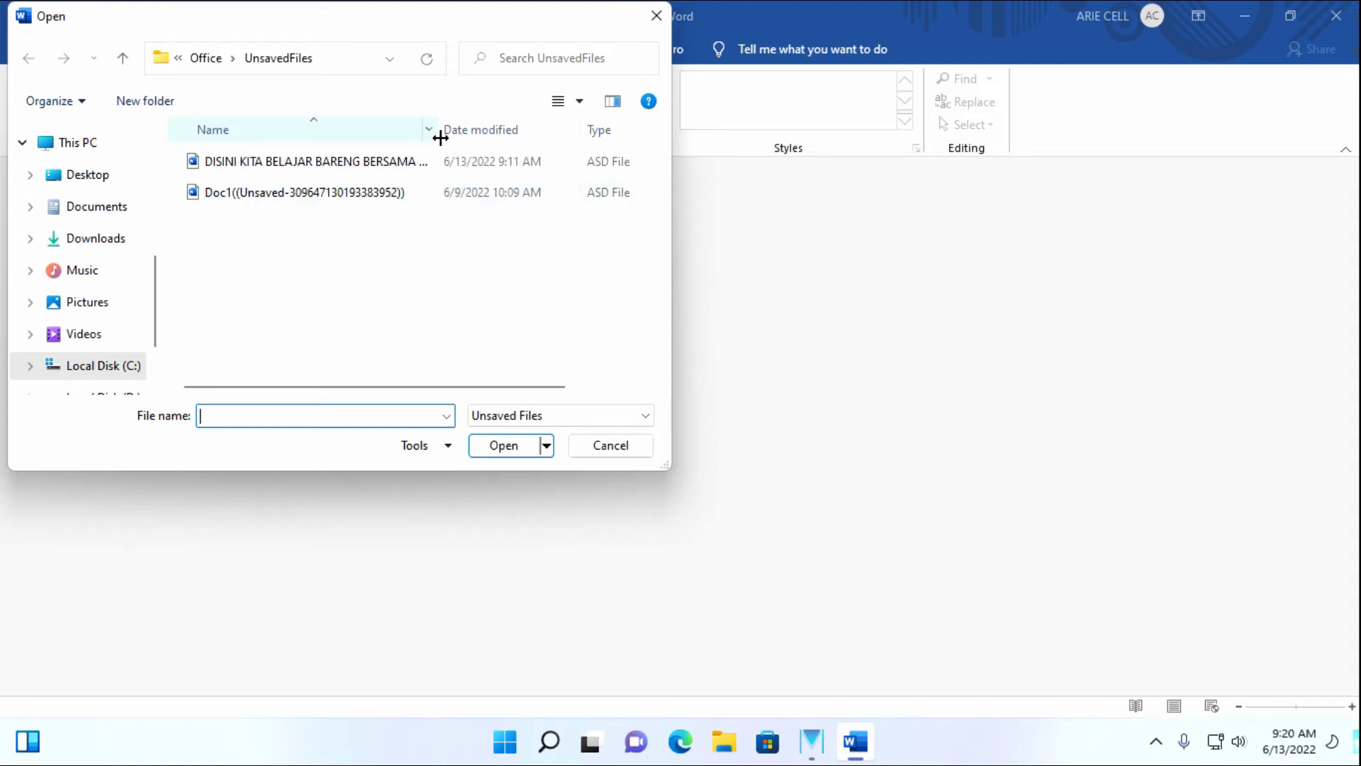
# Open the recovered DISINI KITA unsaved .asd file and look through its text
pyautogui.moveTo(441, 132); pyautogui.dragTo(542, 146)
pyautogui.click(329, 166)
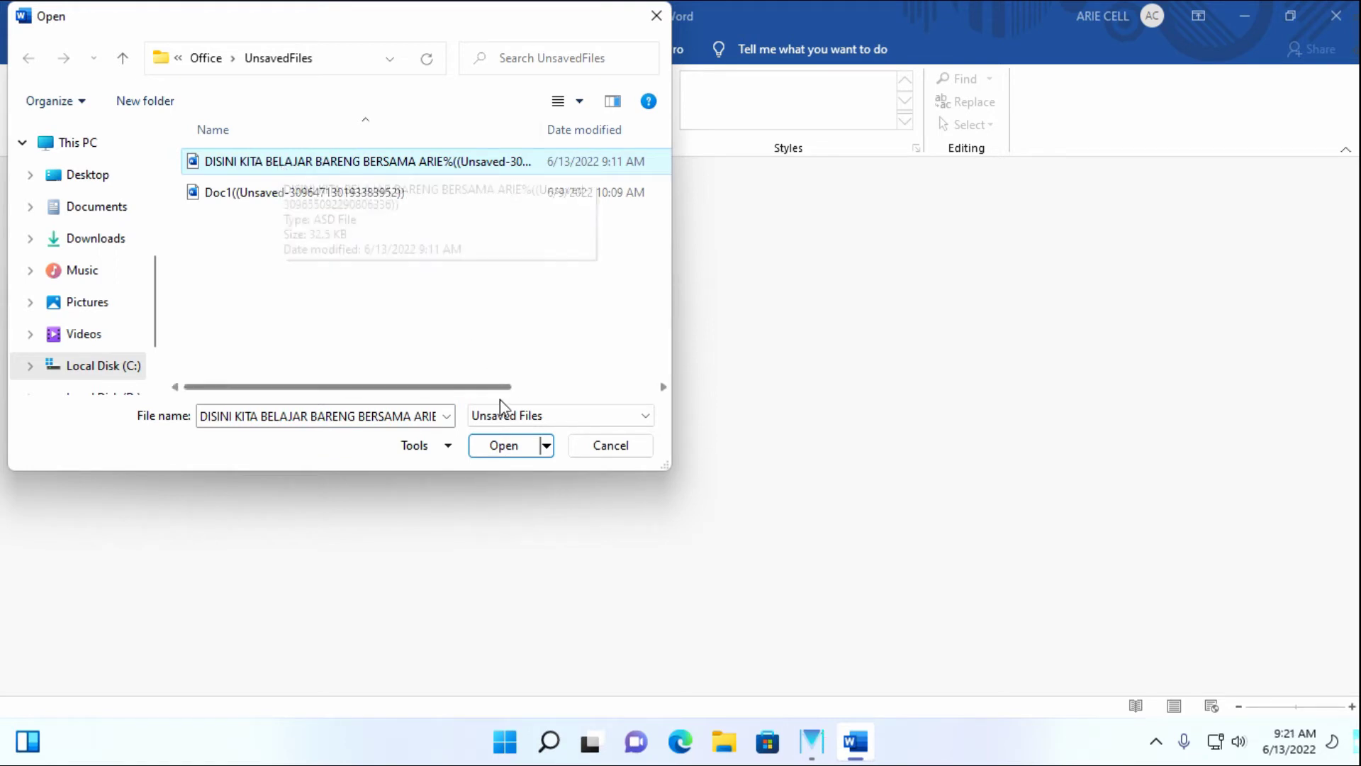
pyautogui.click(502, 447)
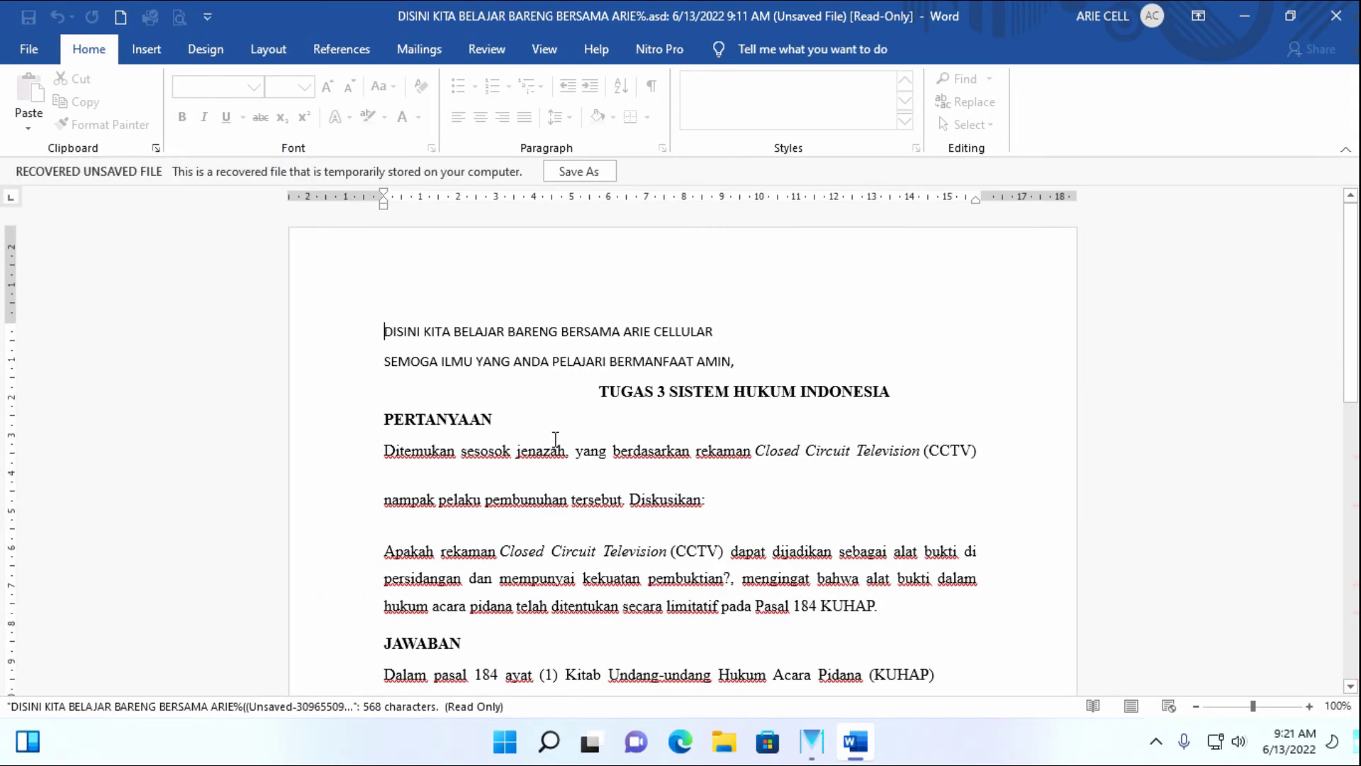
pyautogui.scroll(-3, 556, 468)
pyautogui.scroll(-3, 555, 469)
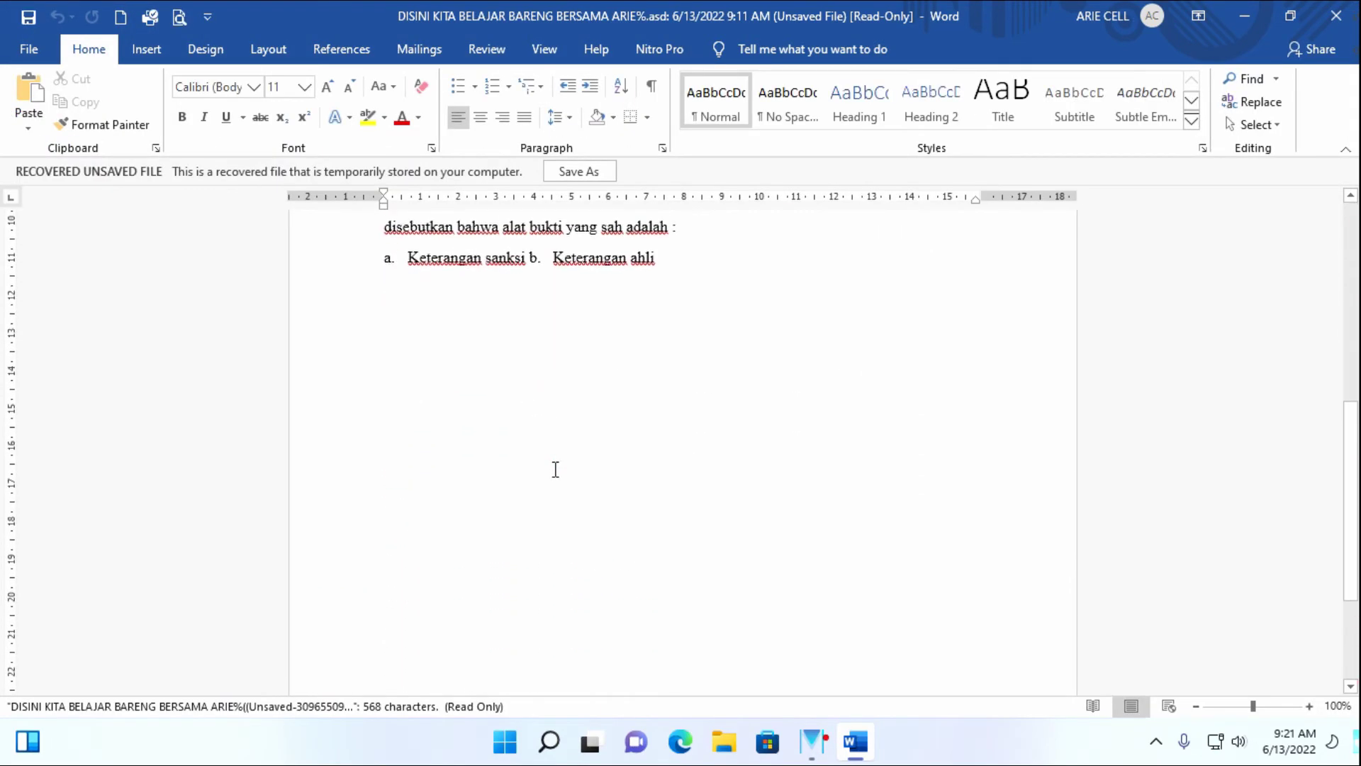
pyautogui.scroll(3, 556, 469)
pyautogui.scroll(2, 556, 469)
pyautogui.scroll(1, 556, 469)
pyautogui.scroll(-4, 556, 469)
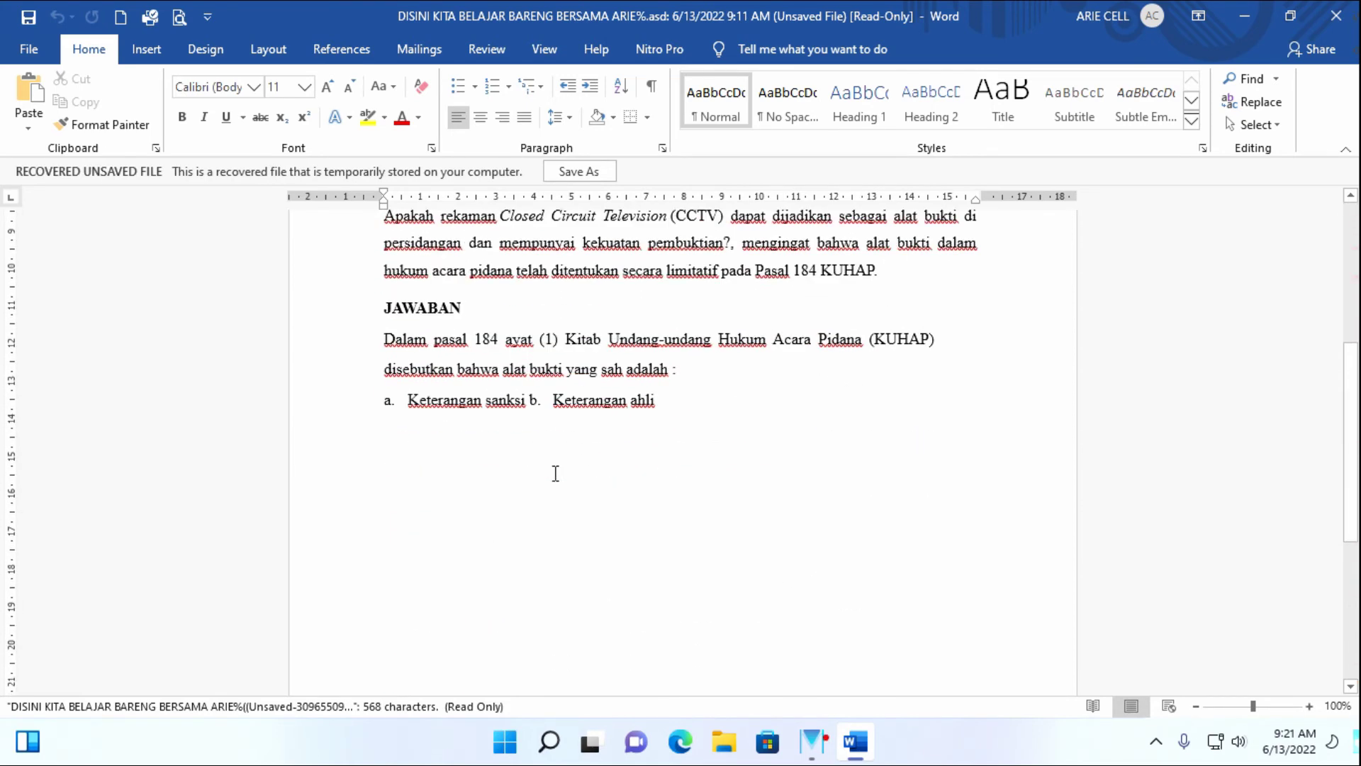
pyautogui.scroll(-4, 556, 469)
pyautogui.scroll(7, 556, 469)
pyautogui.scroll(3, 555, 468)
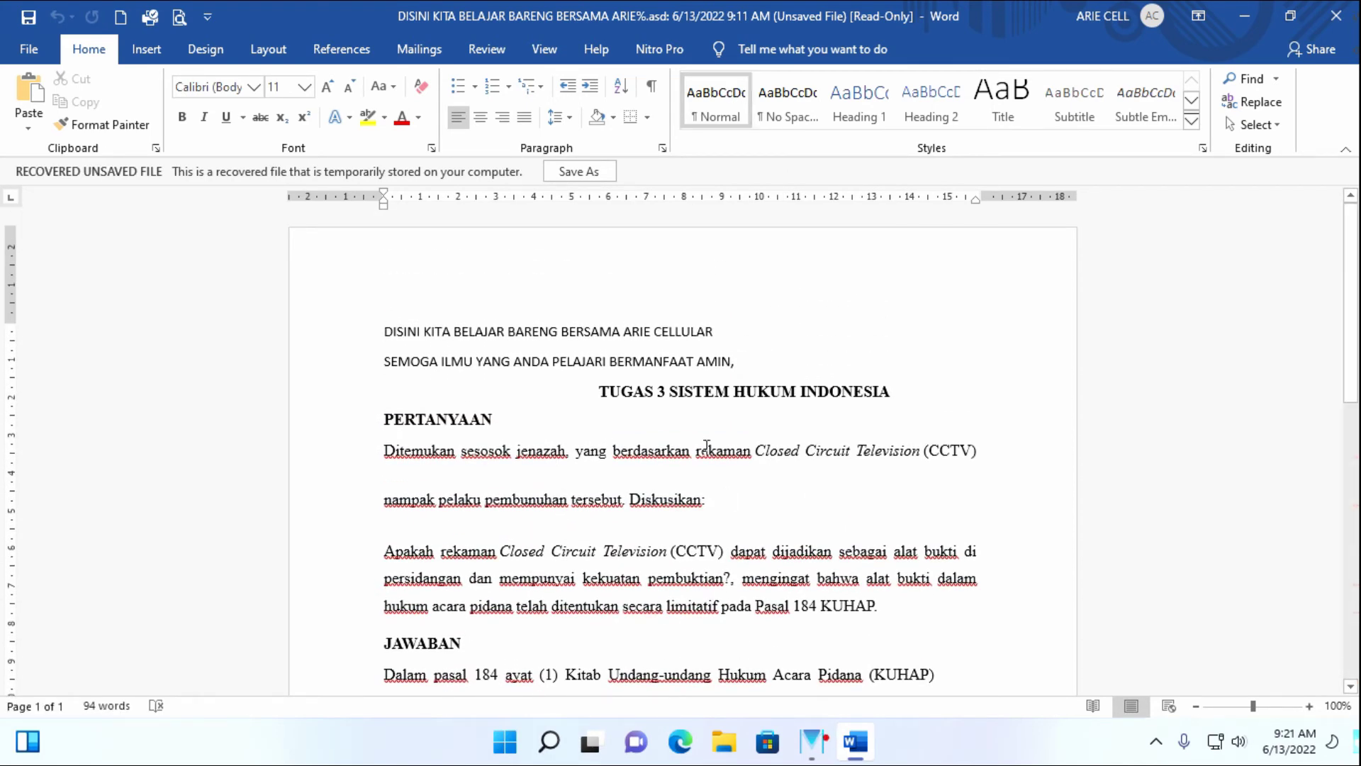
# Save the recovered document as a Word file in Documents, then close Word
pyautogui.click(577, 177)
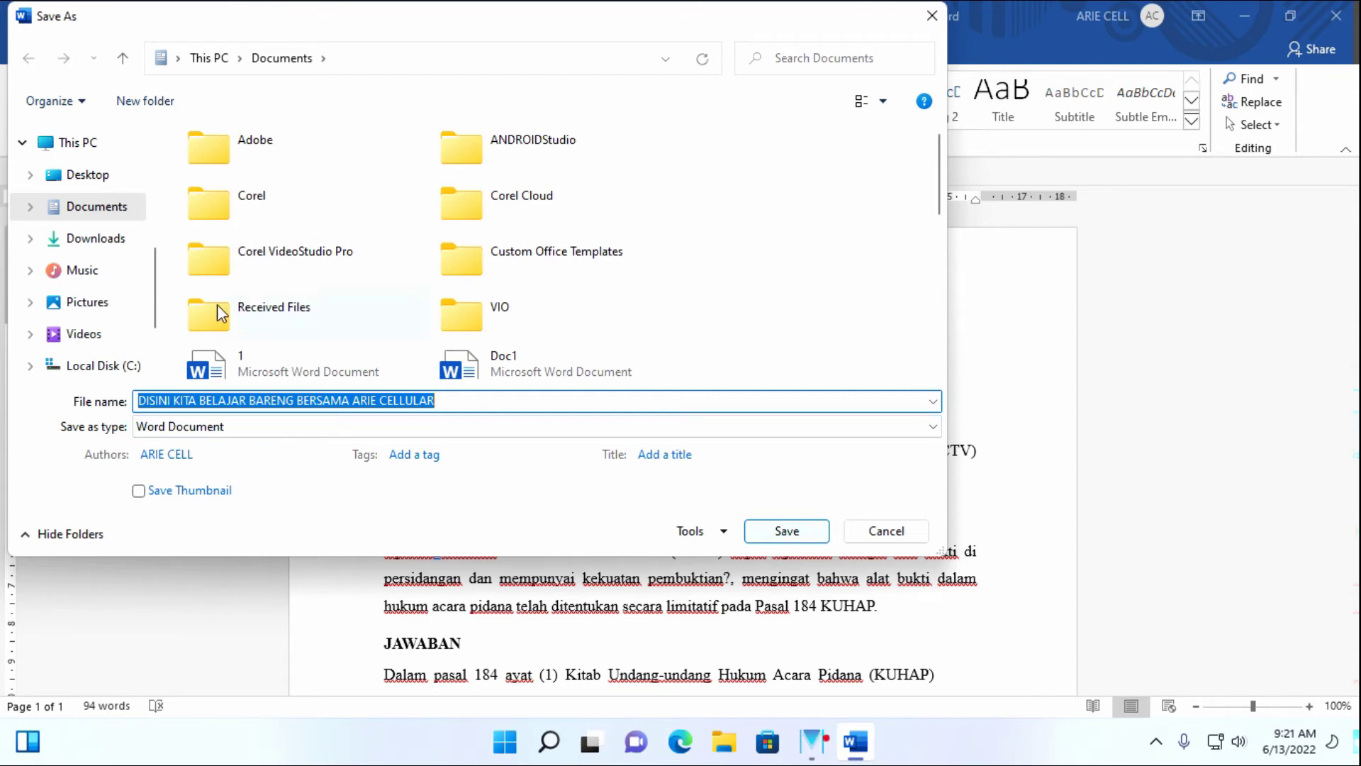
pyautogui.click(121, 206)
pyautogui.click(756, 531)
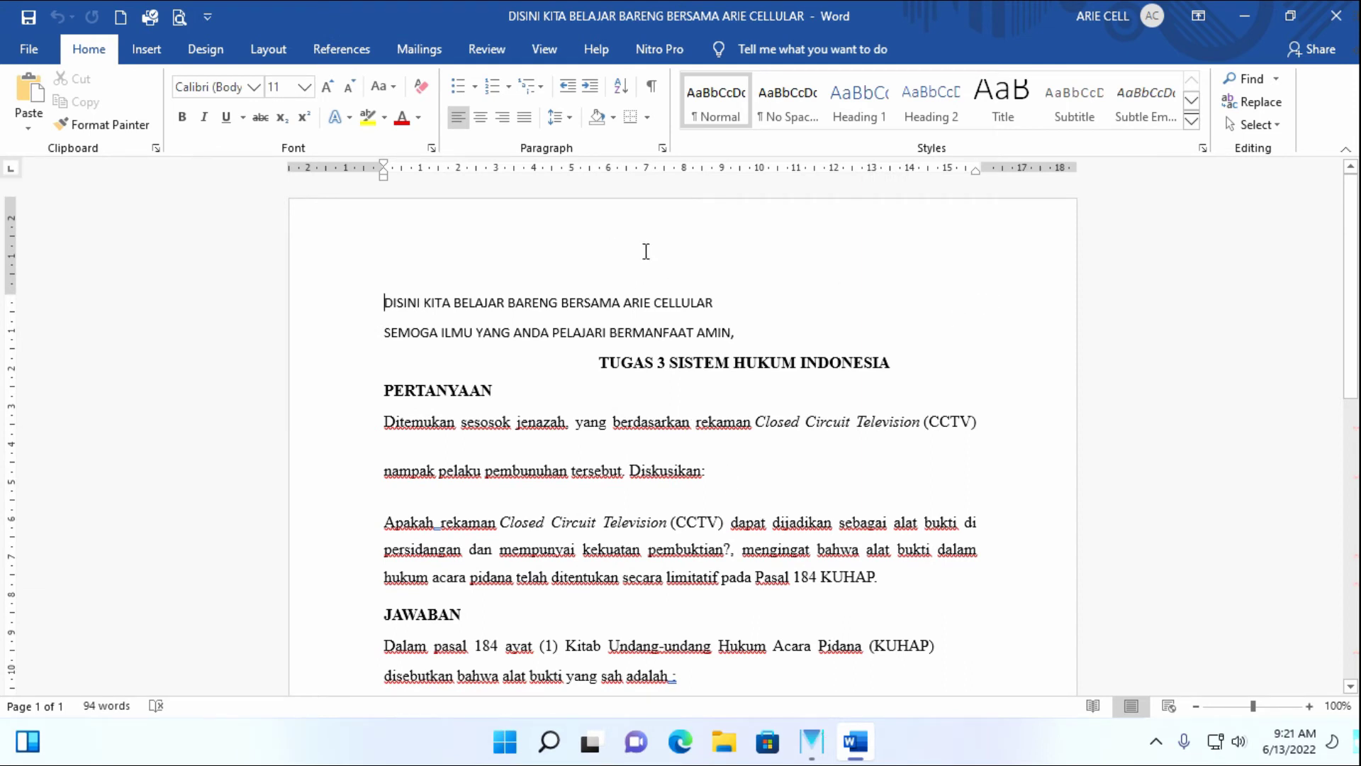
pyautogui.click(1339, 15)
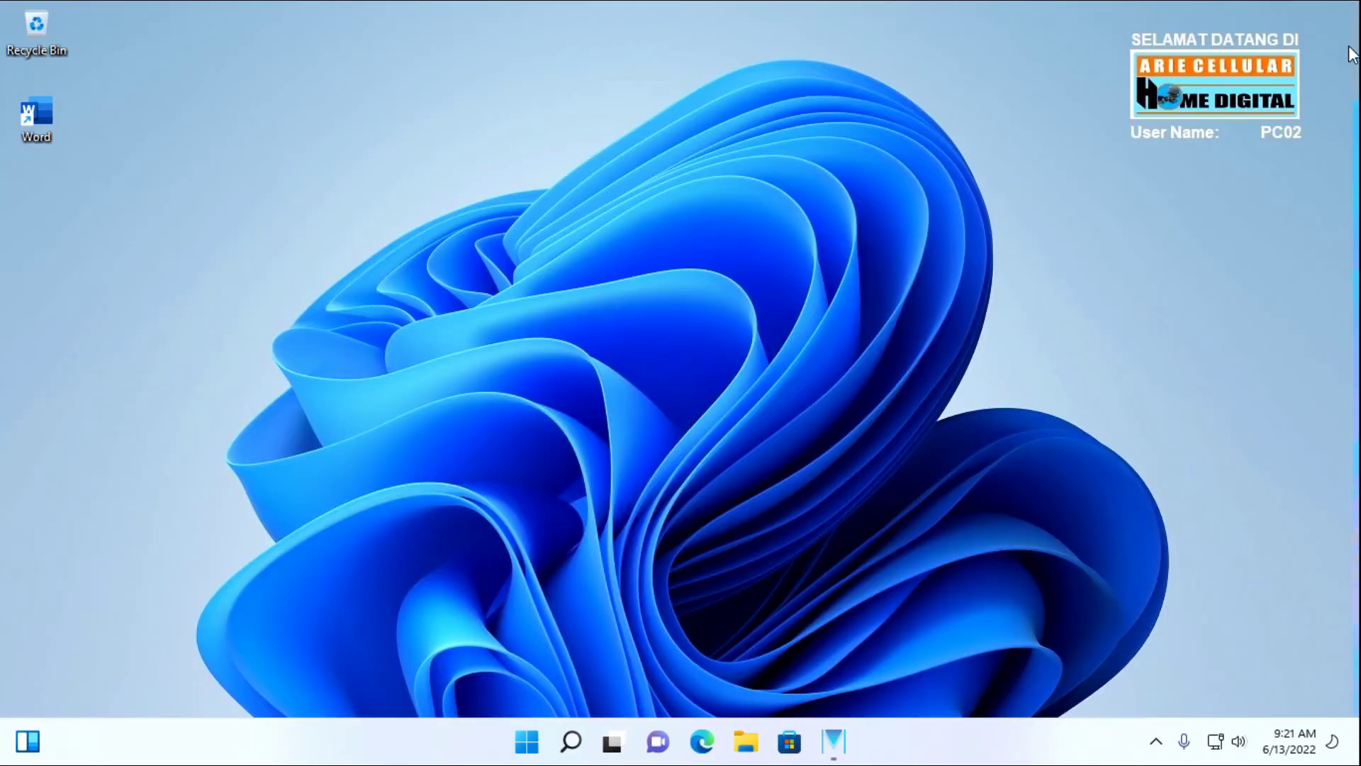
# Open File Explorer and browse to Local Disk (C:), selecting its Users folder
pyautogui.click(739, 733)
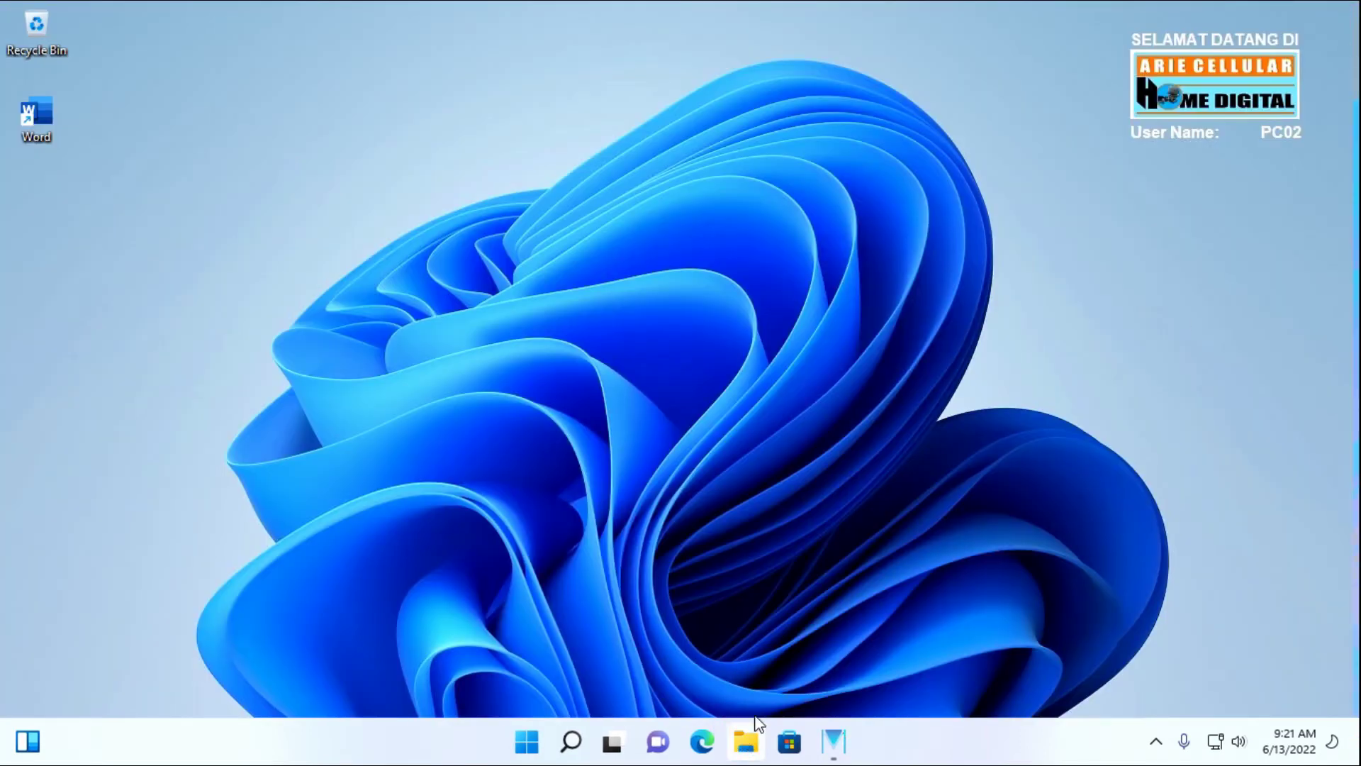
pyautogui.scroll(-3, 205, 496)
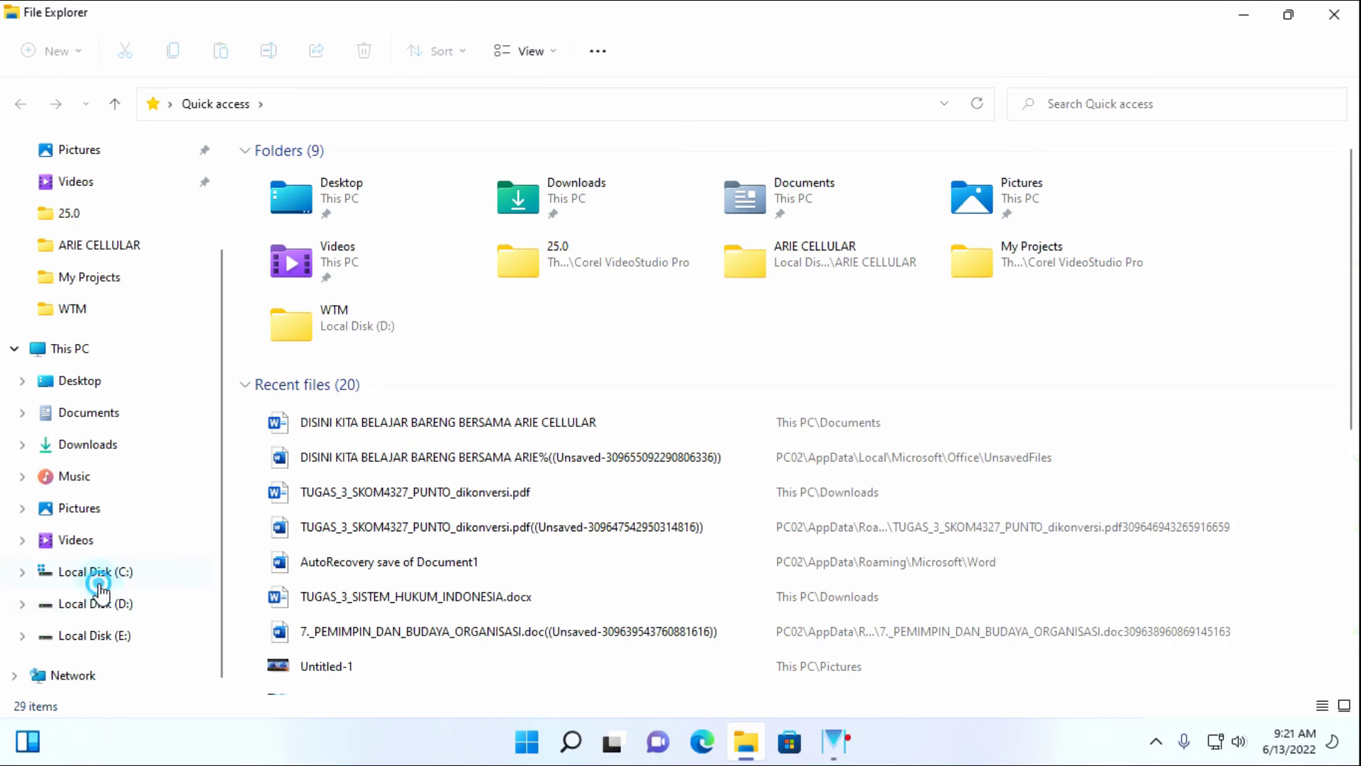
pyautogui.click(103, 592)
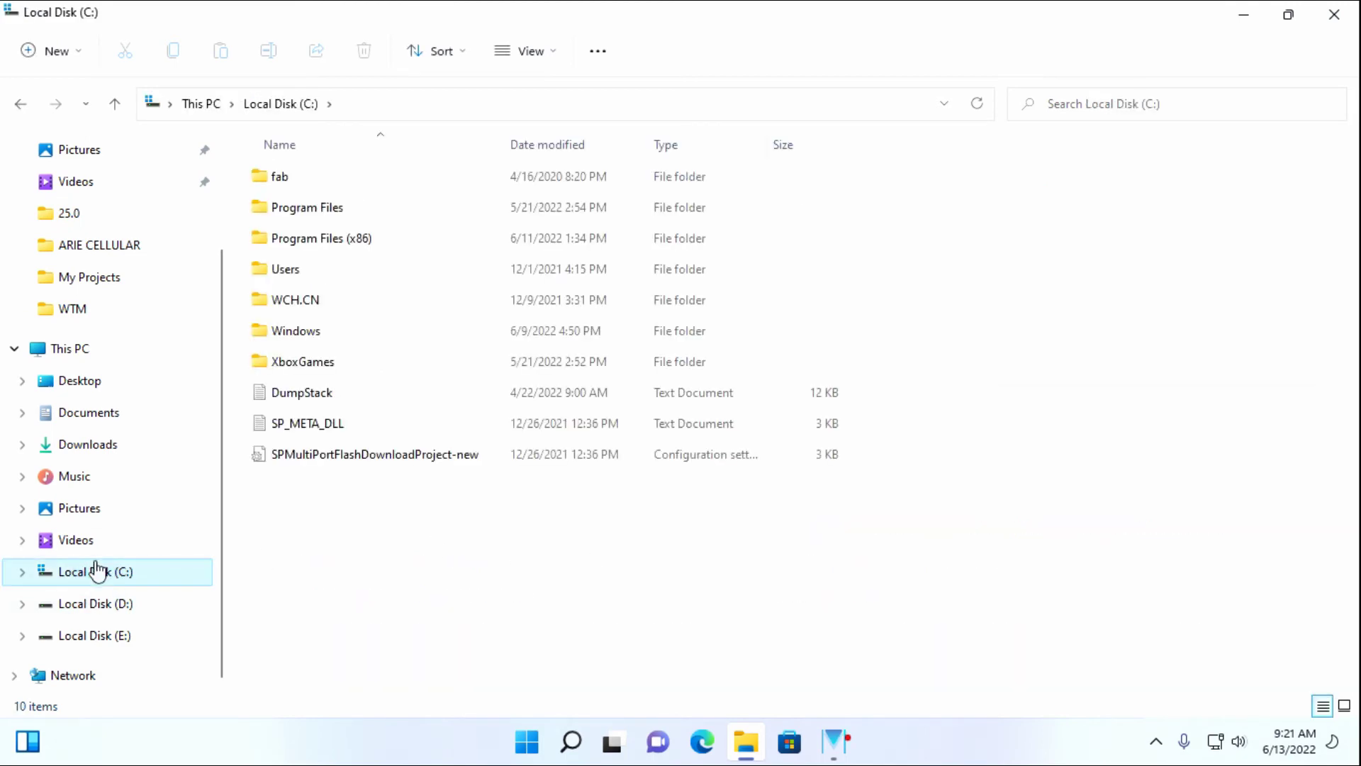
pyautogui.click(439, 558)
# Go into C:\Users and then into the PC02 user folder
pyautogui.doubleClick(304, 278)
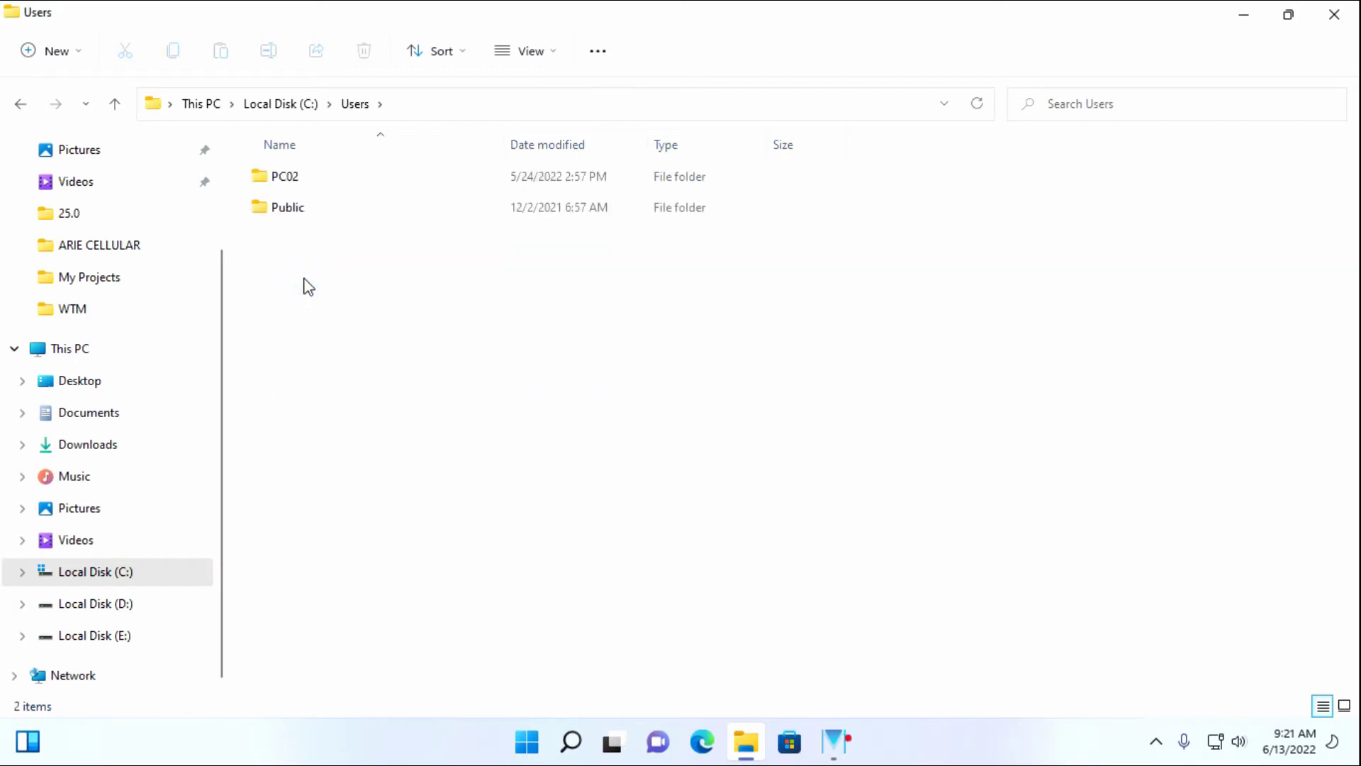
pyautogui.doubleClick(293, 184)
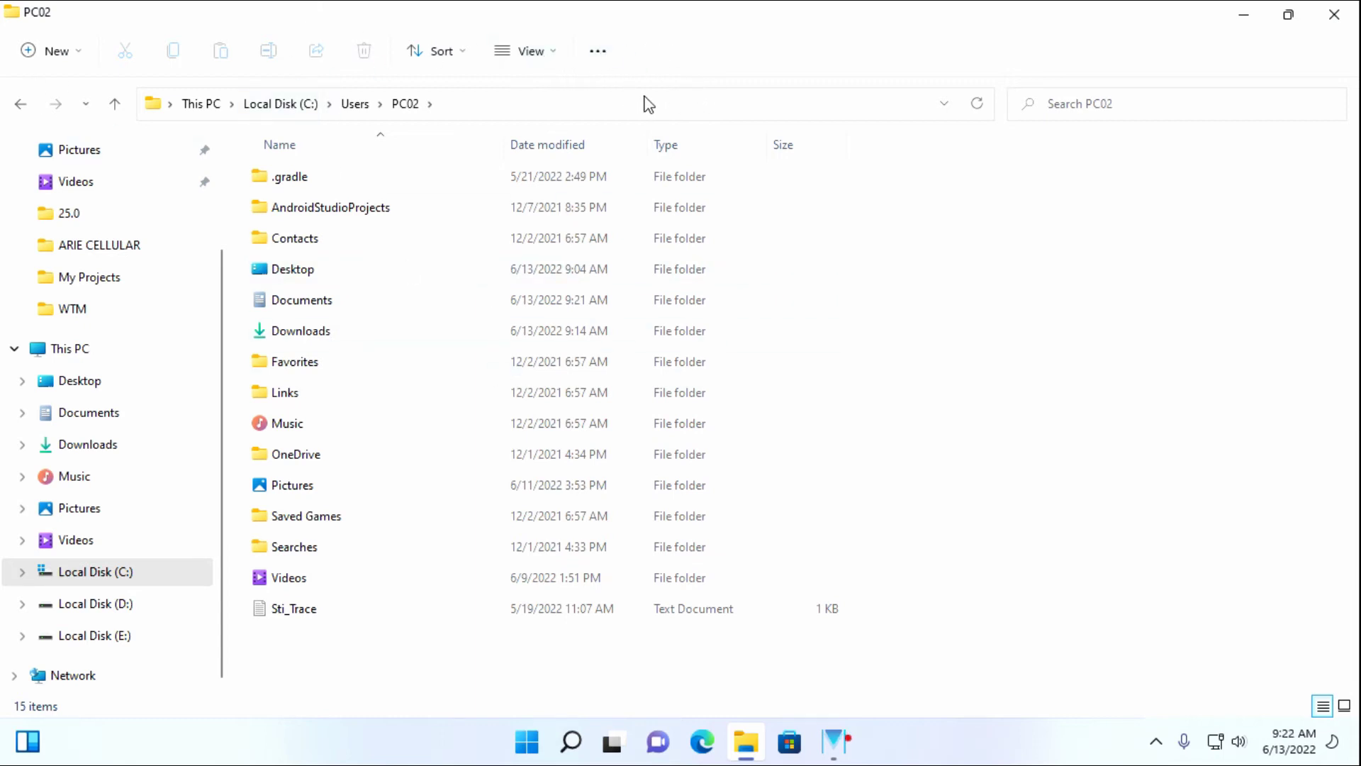
# Enable 'Show hidden files, folders, and drives' in Folder Options so AppData appears
pyautogui.click(600, 49)
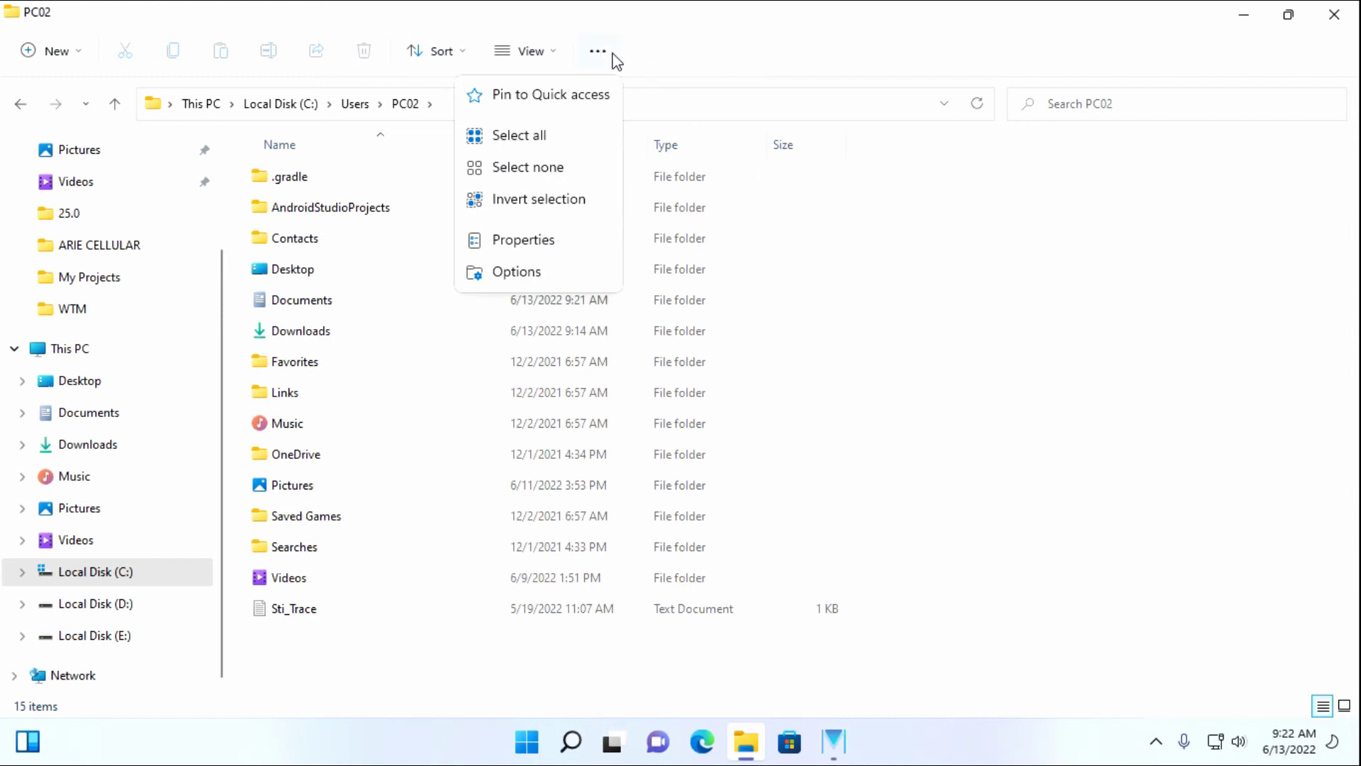
pyautogui.click(522, 281)
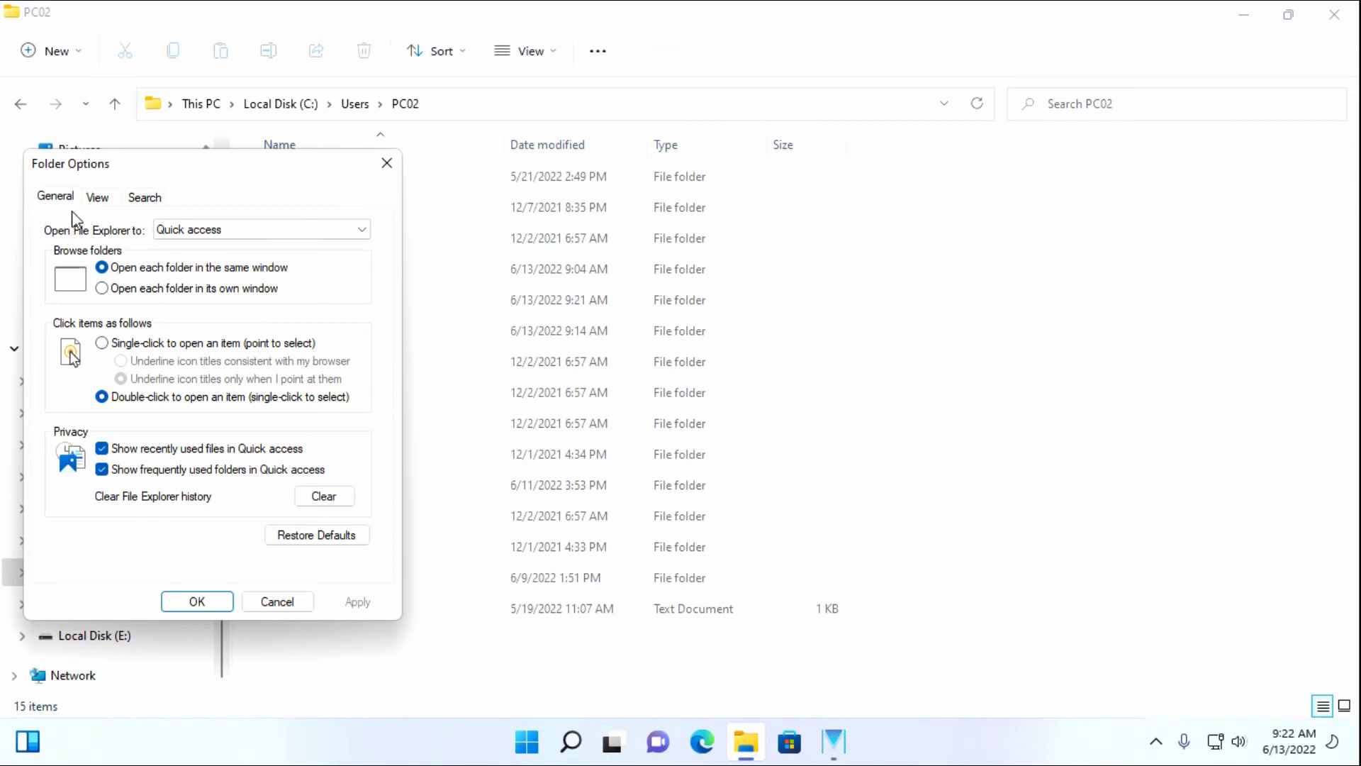
pyautogui.click(94, 207)
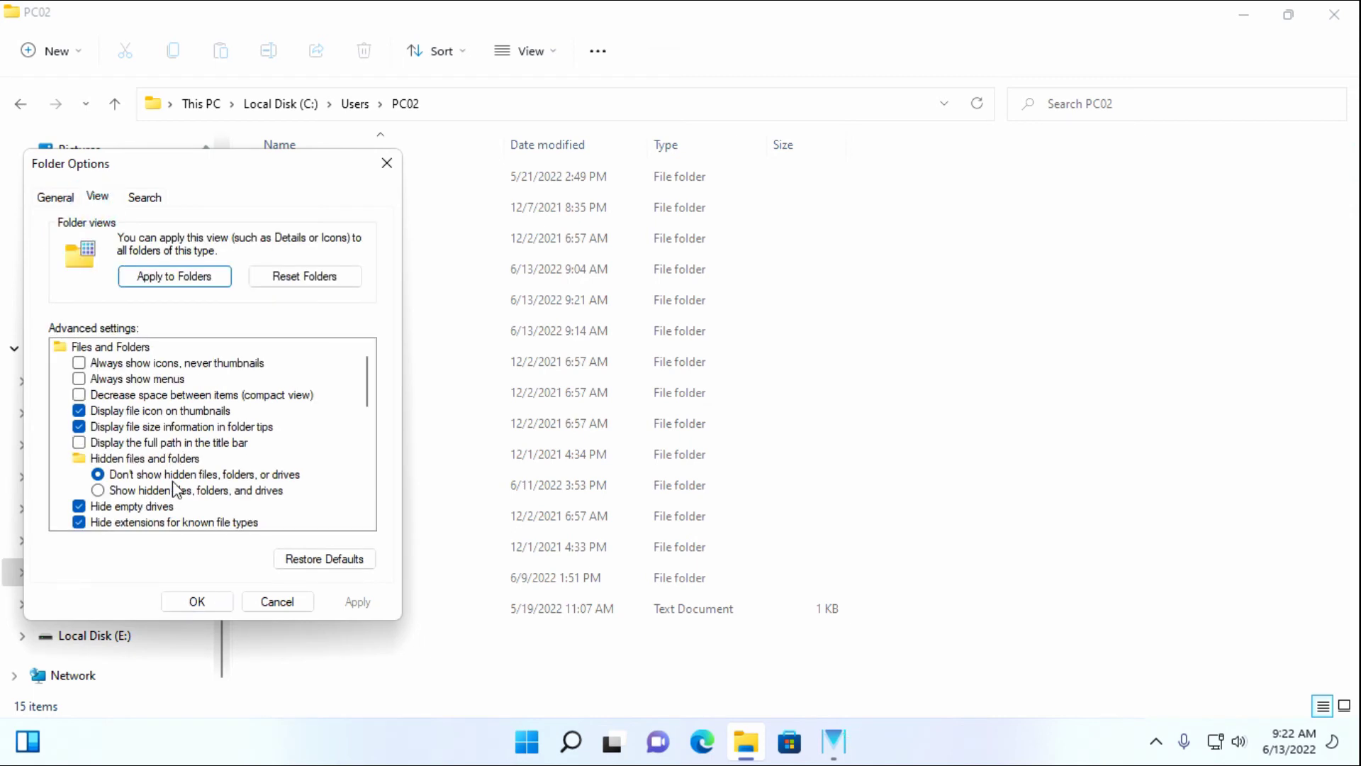
pyautogui.scroll(-1, 104, 487)
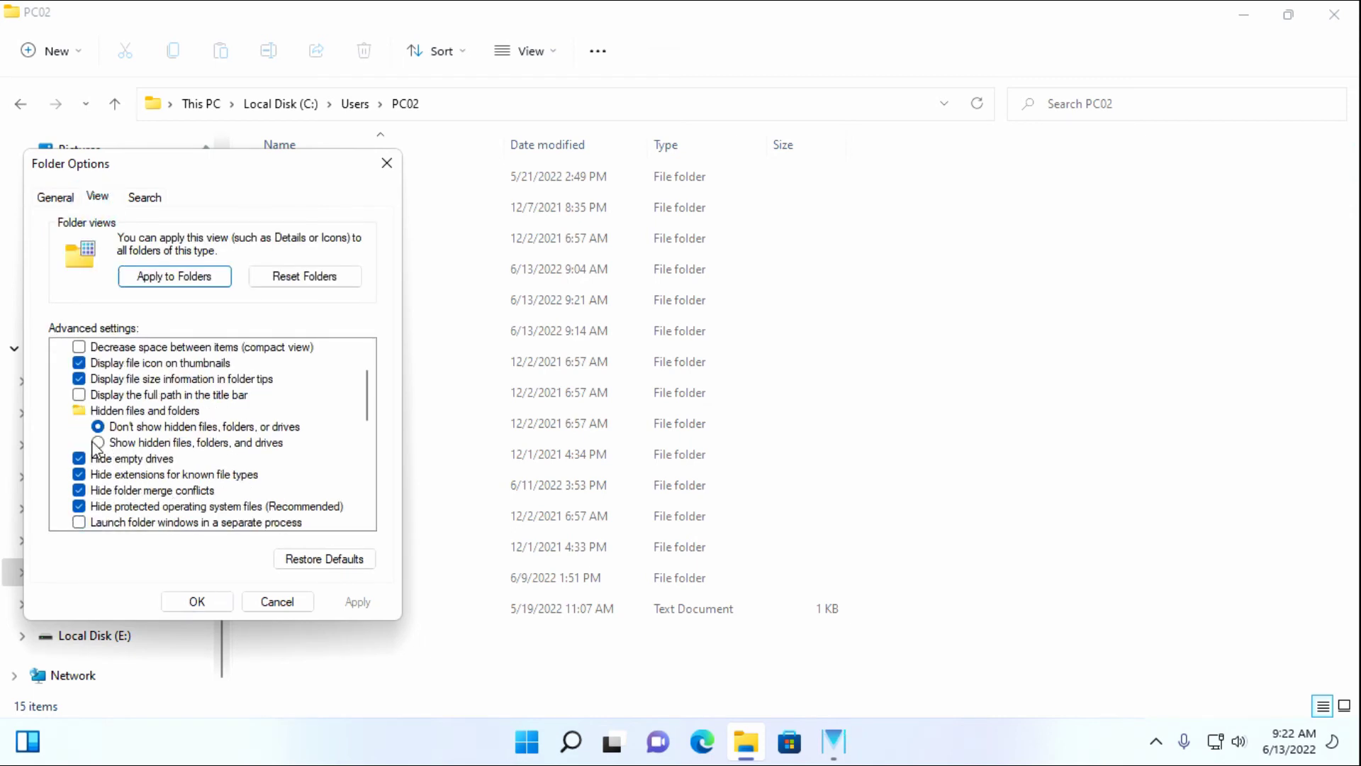
pyautogui.click(153, 442)
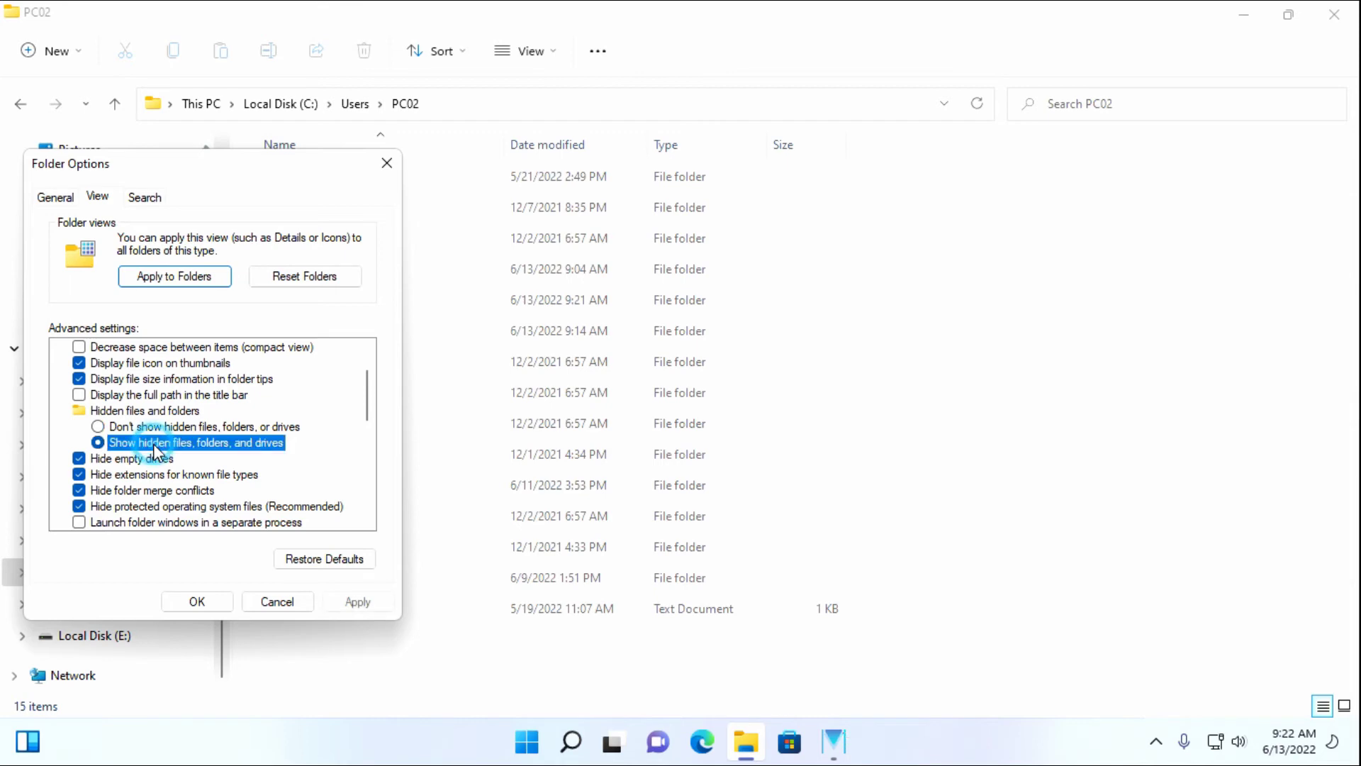
pyautogui.click(213, 600)
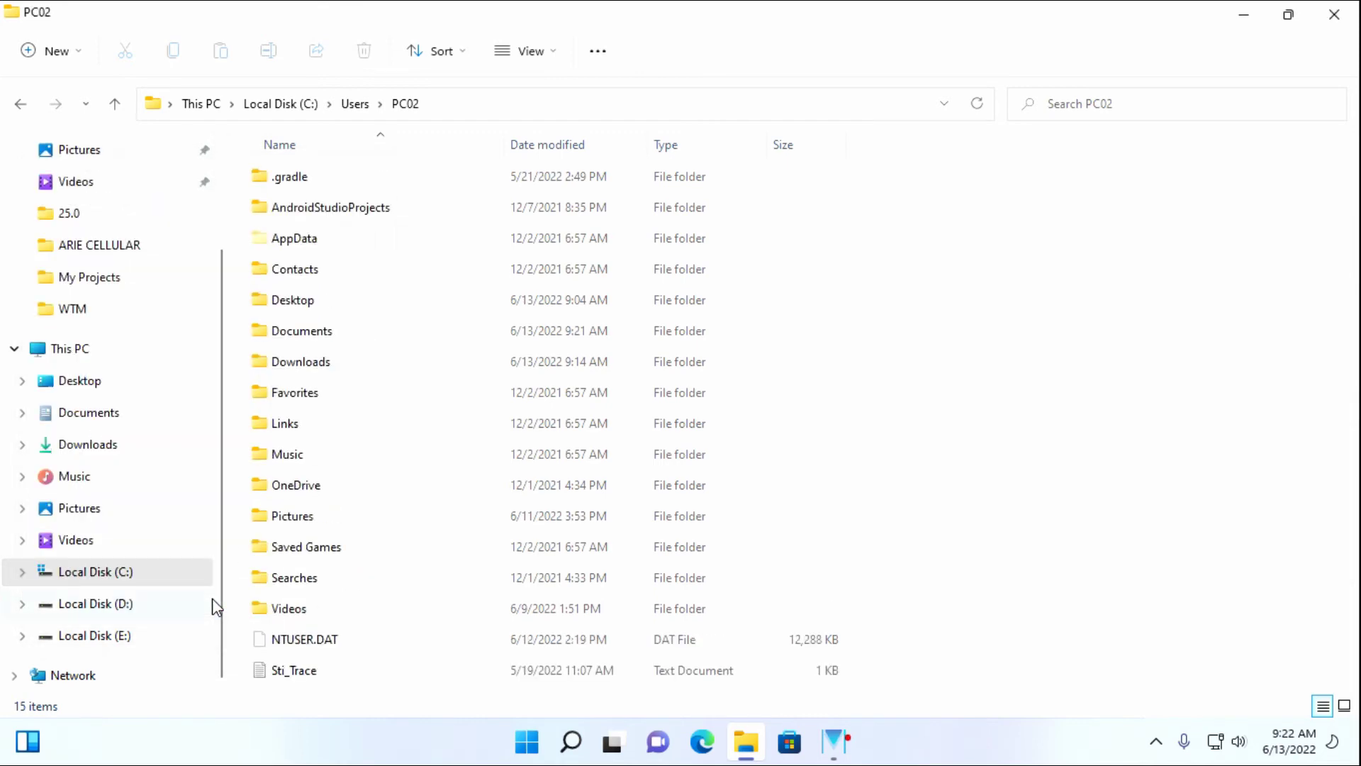
# Browse AppData\Local\Microsoft\Office\UnsavedFiles, widen the Name column, and select the first ASD file
pyautogui.doubleClick(320, 243)
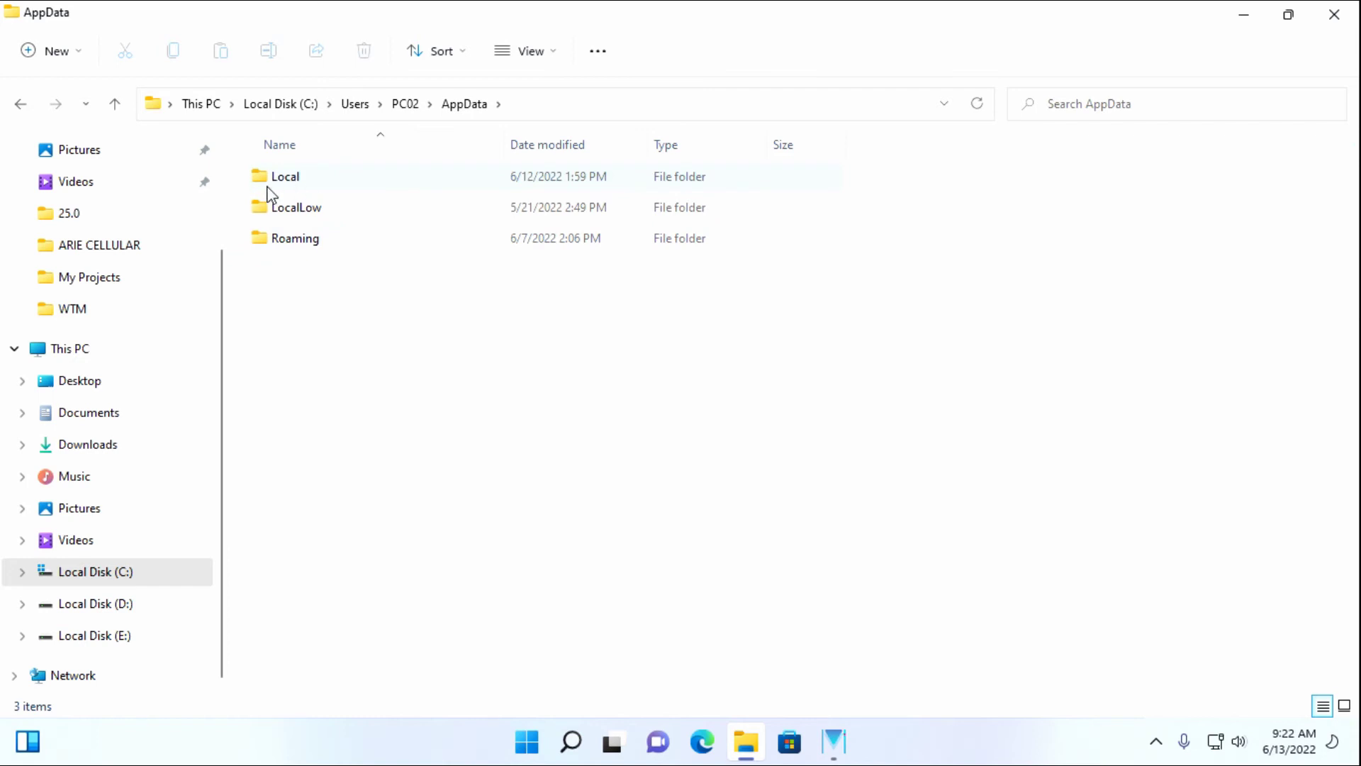
pyautogui.doubleClick(283, 183)
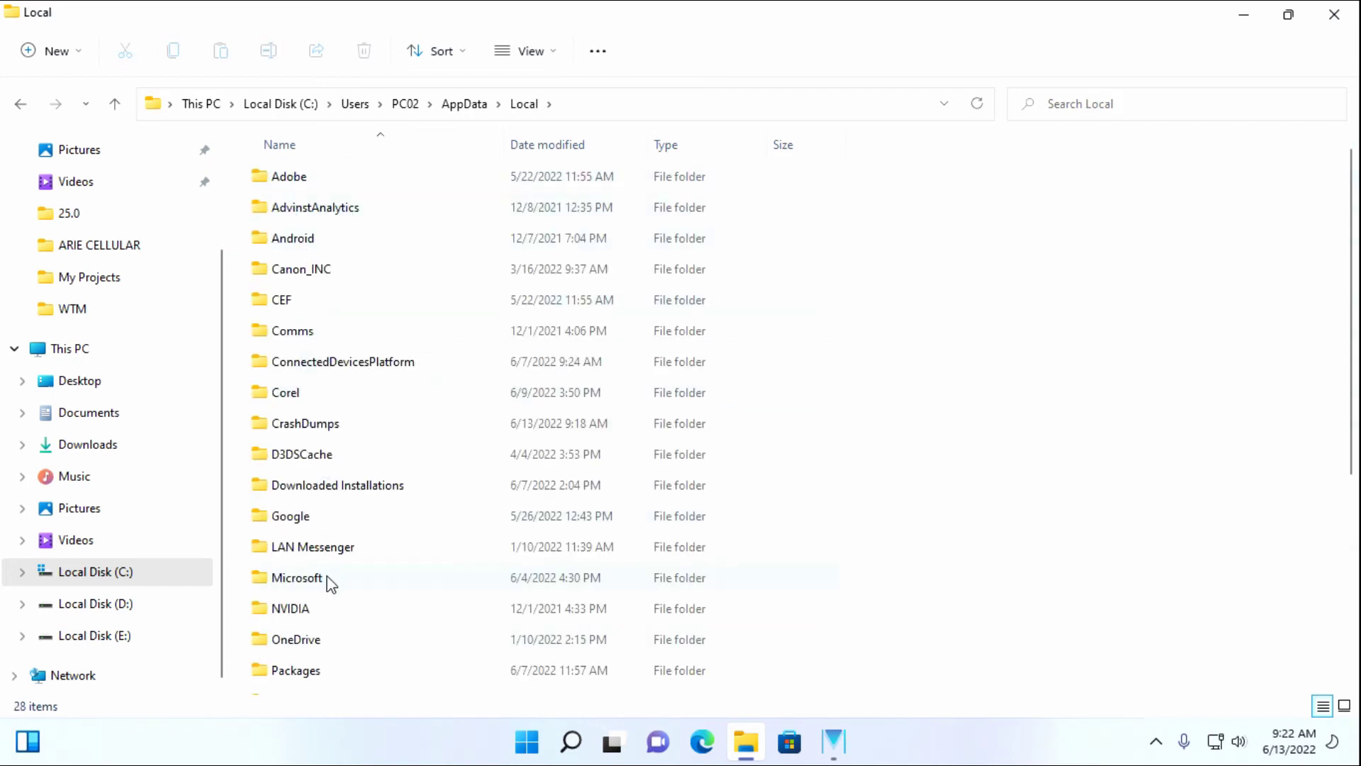
pyautogui.doubleClick(298, 577)
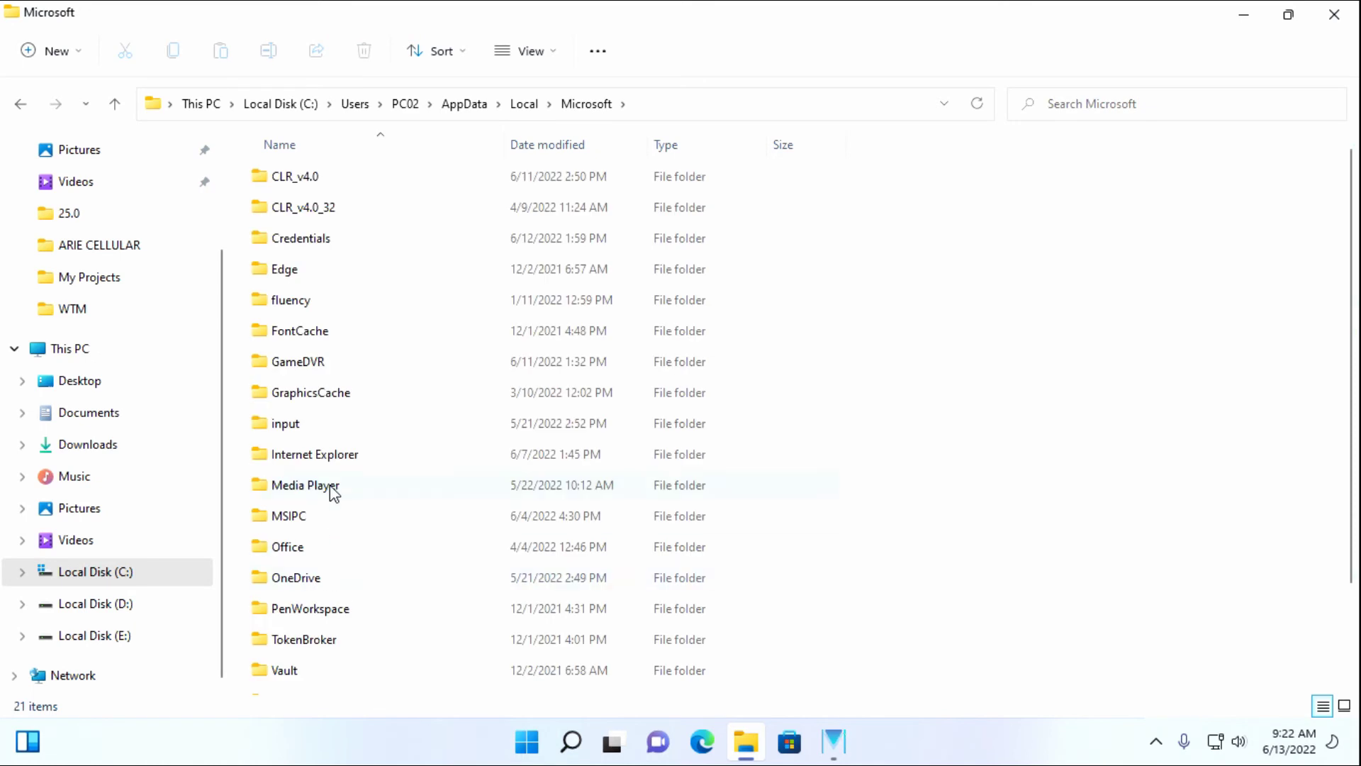
pyautogui.doubleClick(298, 552)
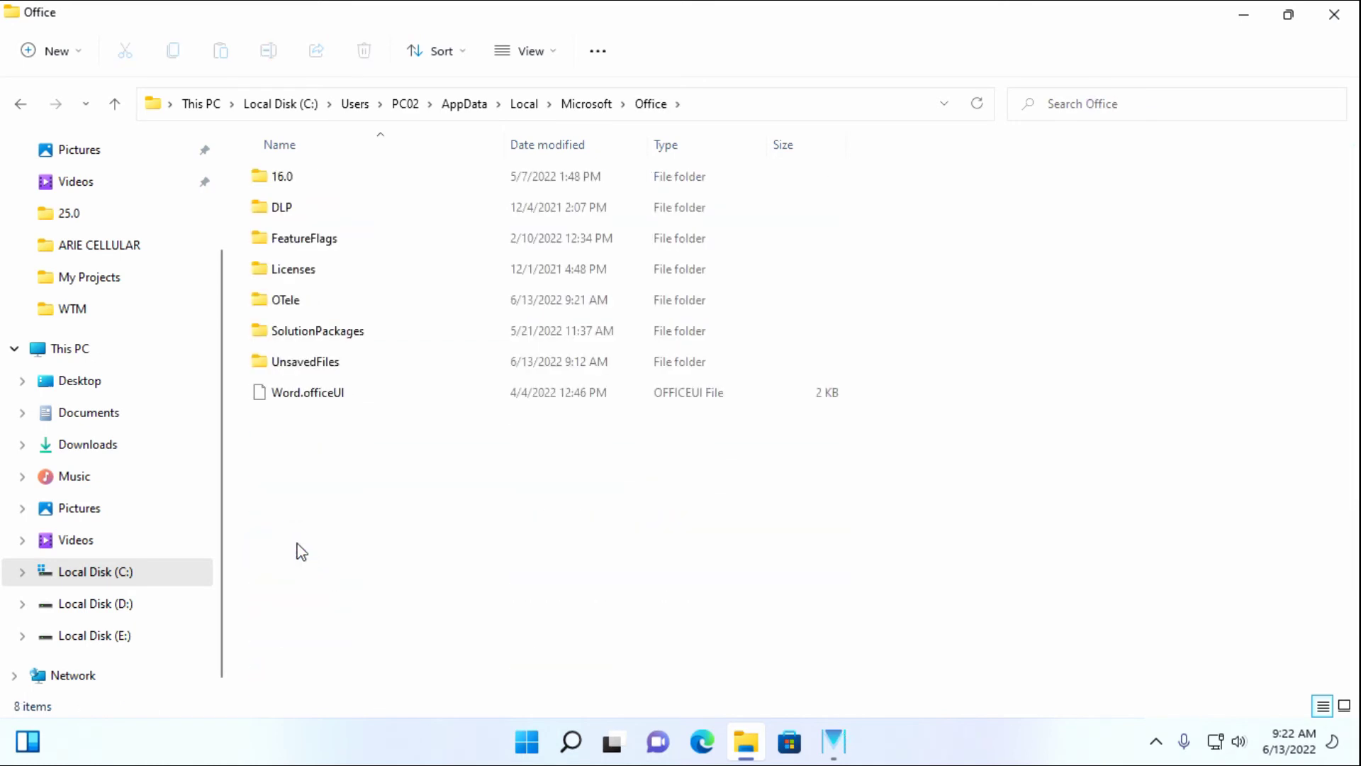
pyautogui.moveTo(305, 361)
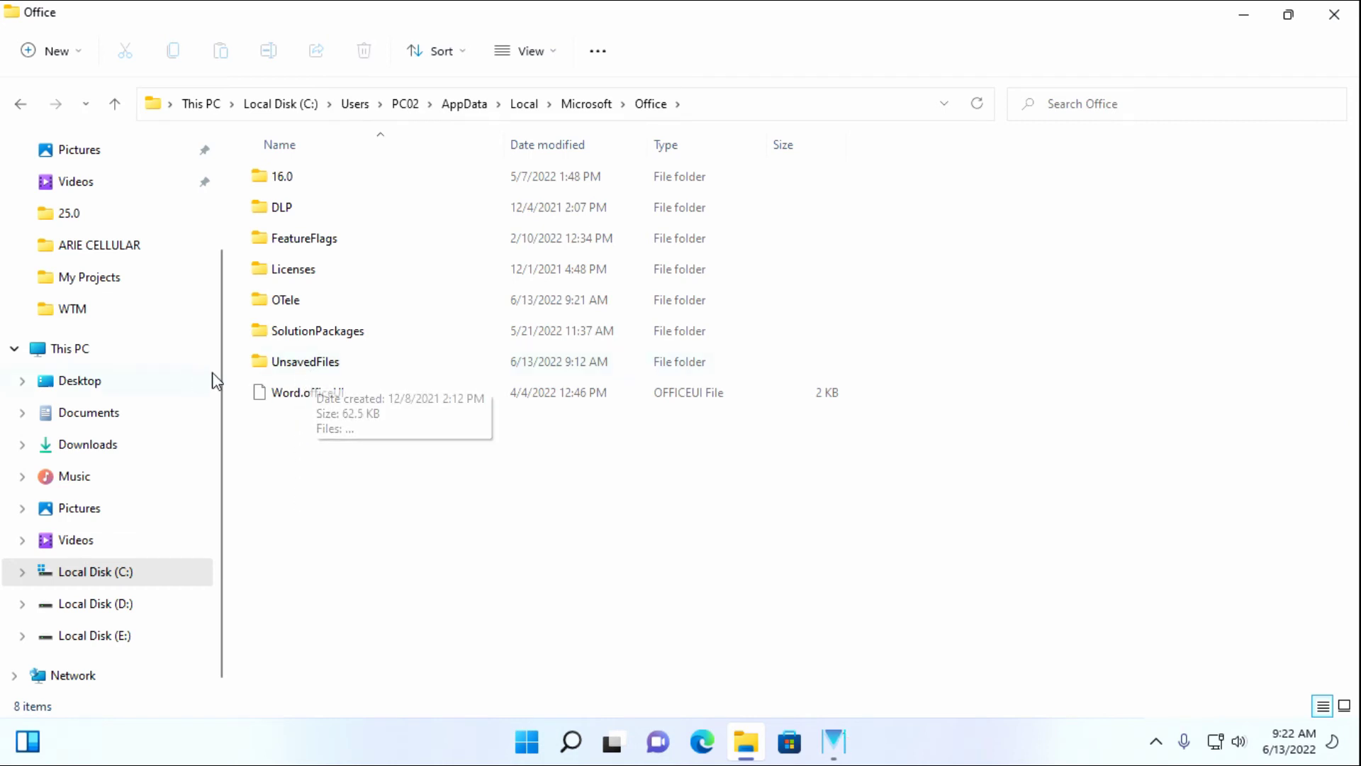
pyautogui.doubleClick(315, 369)
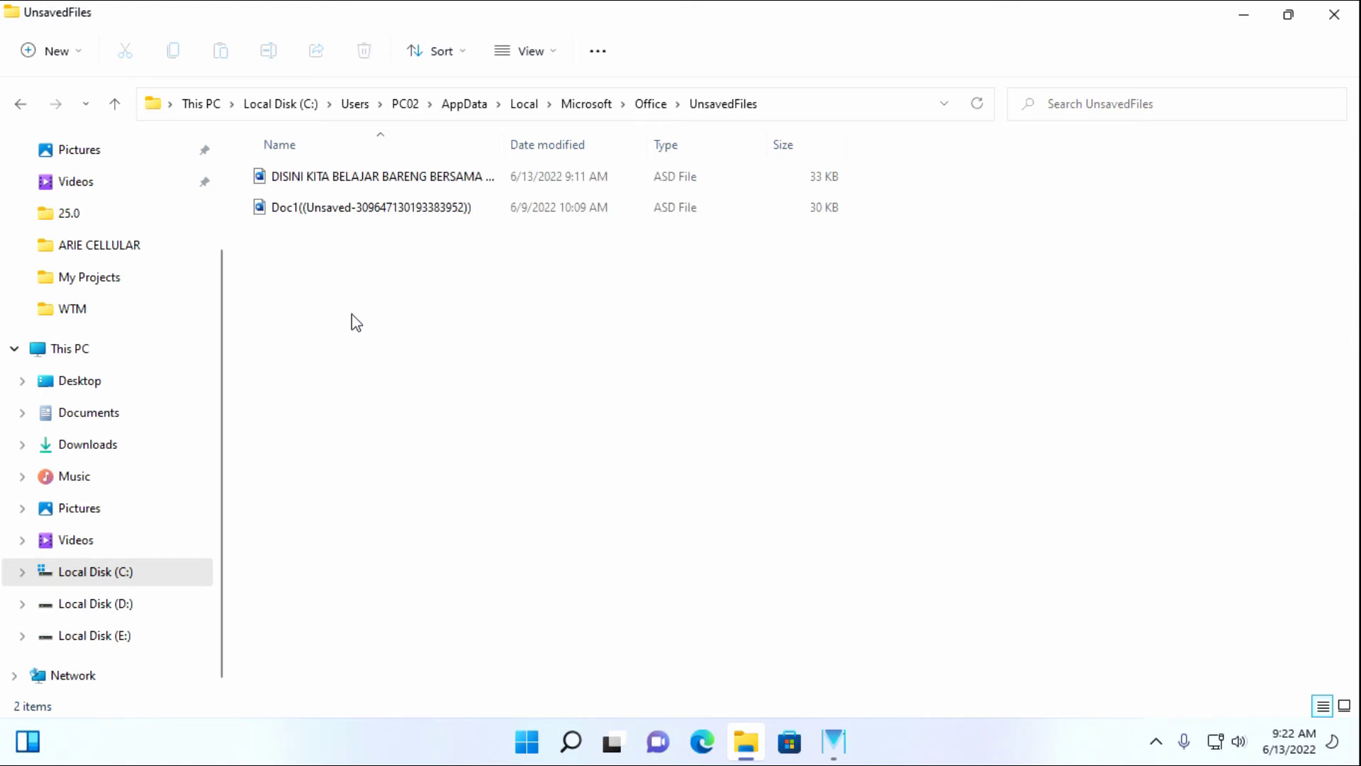
pyautogui.moveTo(505, 142); pyautogui.dragTo(645, 145)
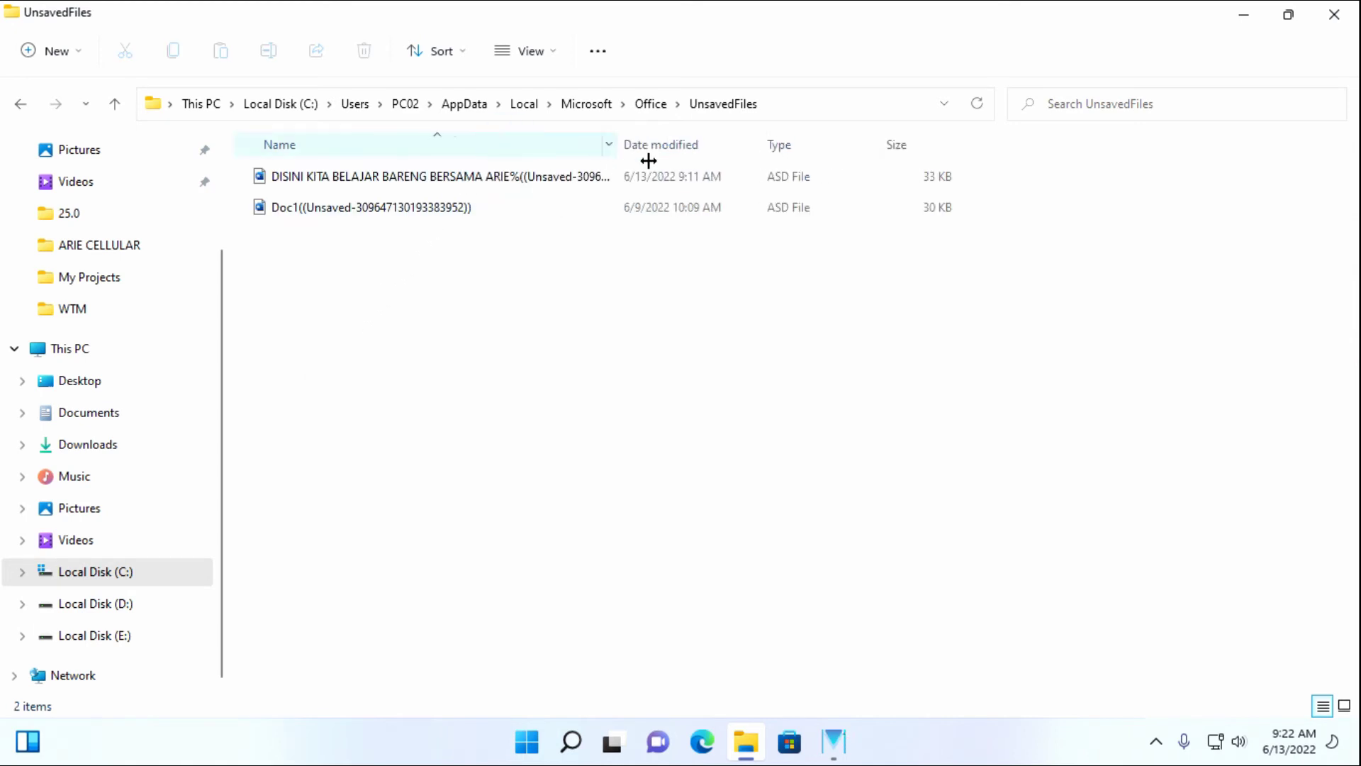
pyautogui.click(458, 183)
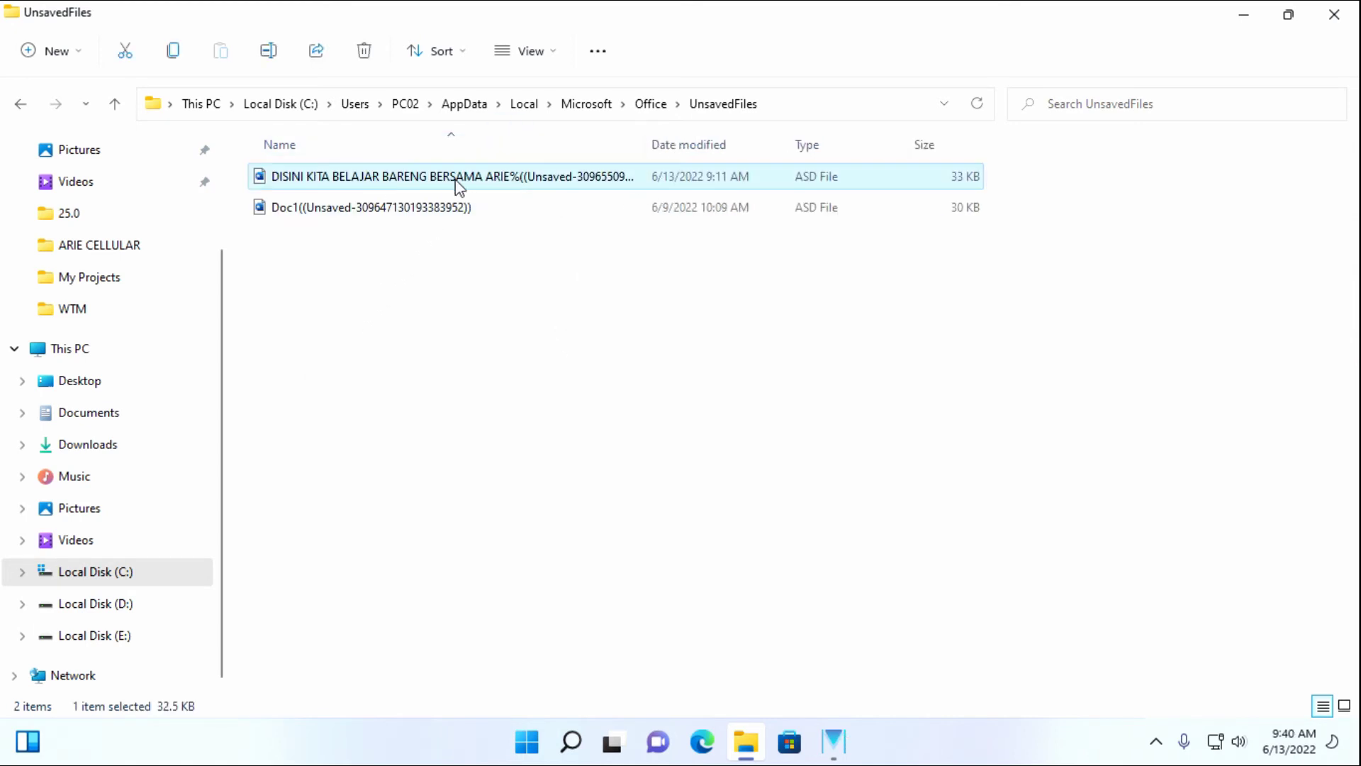
# Open the recovered ASD file with Word via Open with > Choose another app
pyautogui.rightClick(399, 183)
pyautogui.moveTo(474, 284)
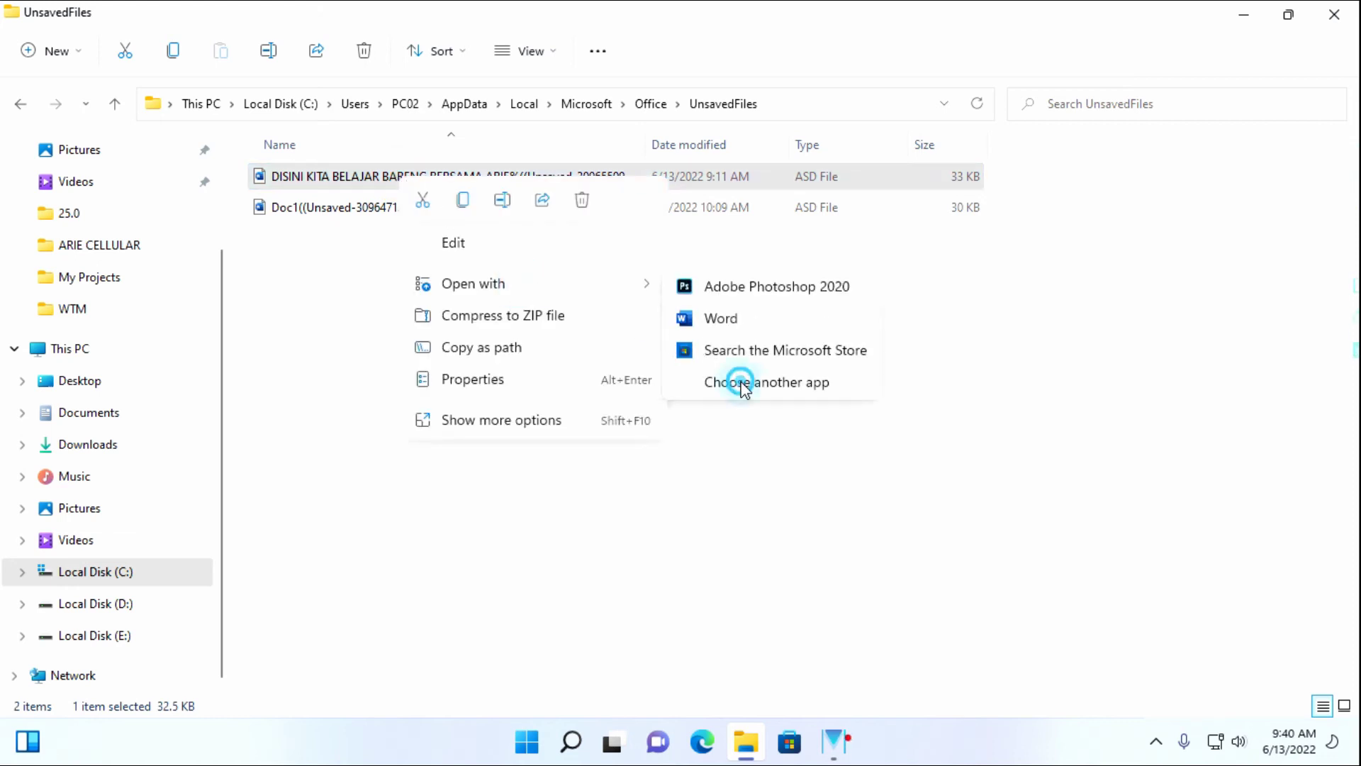
pyautogui.click(745, 390)
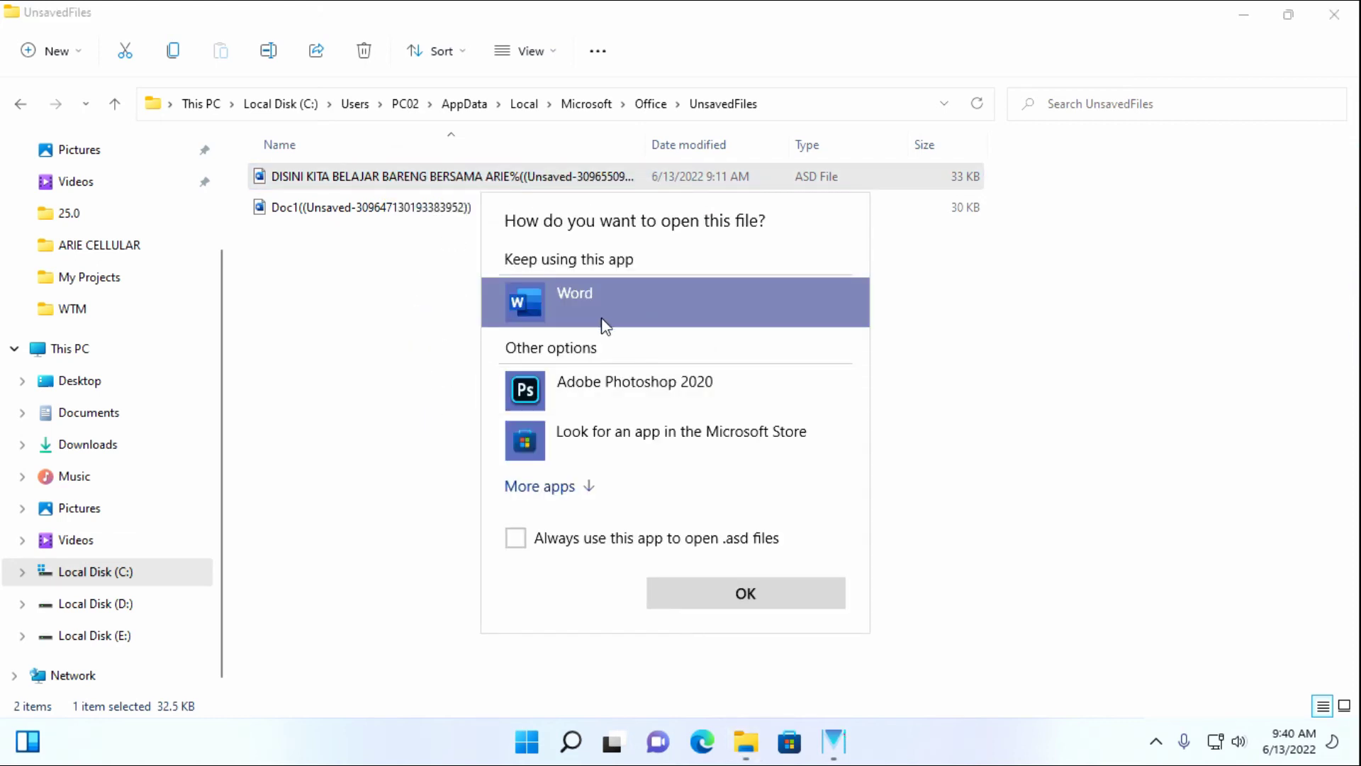
pyautogui.click(592, 485)
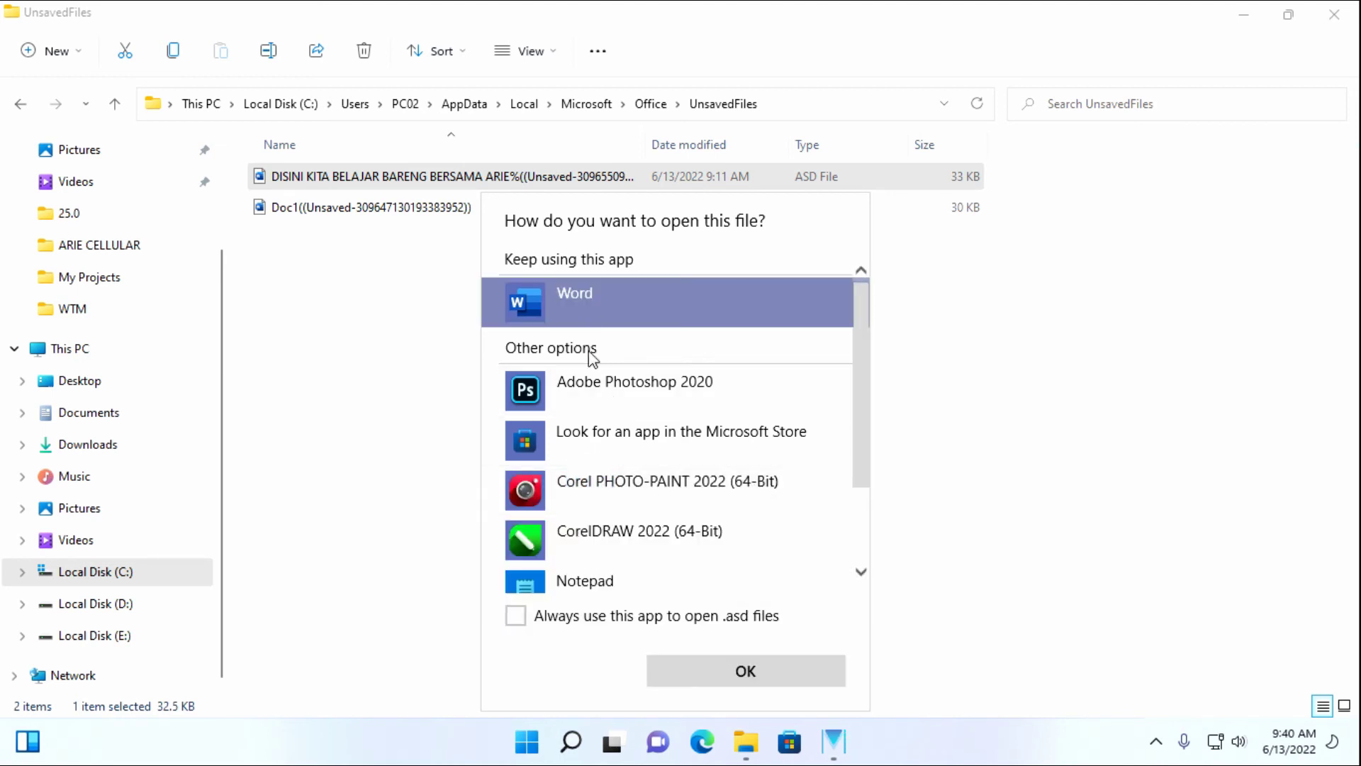
pyautogui.scroll(-3, 593, 496)
pyautogui.scroll(3, 595, 539)
pyautogui.click(738, 668)
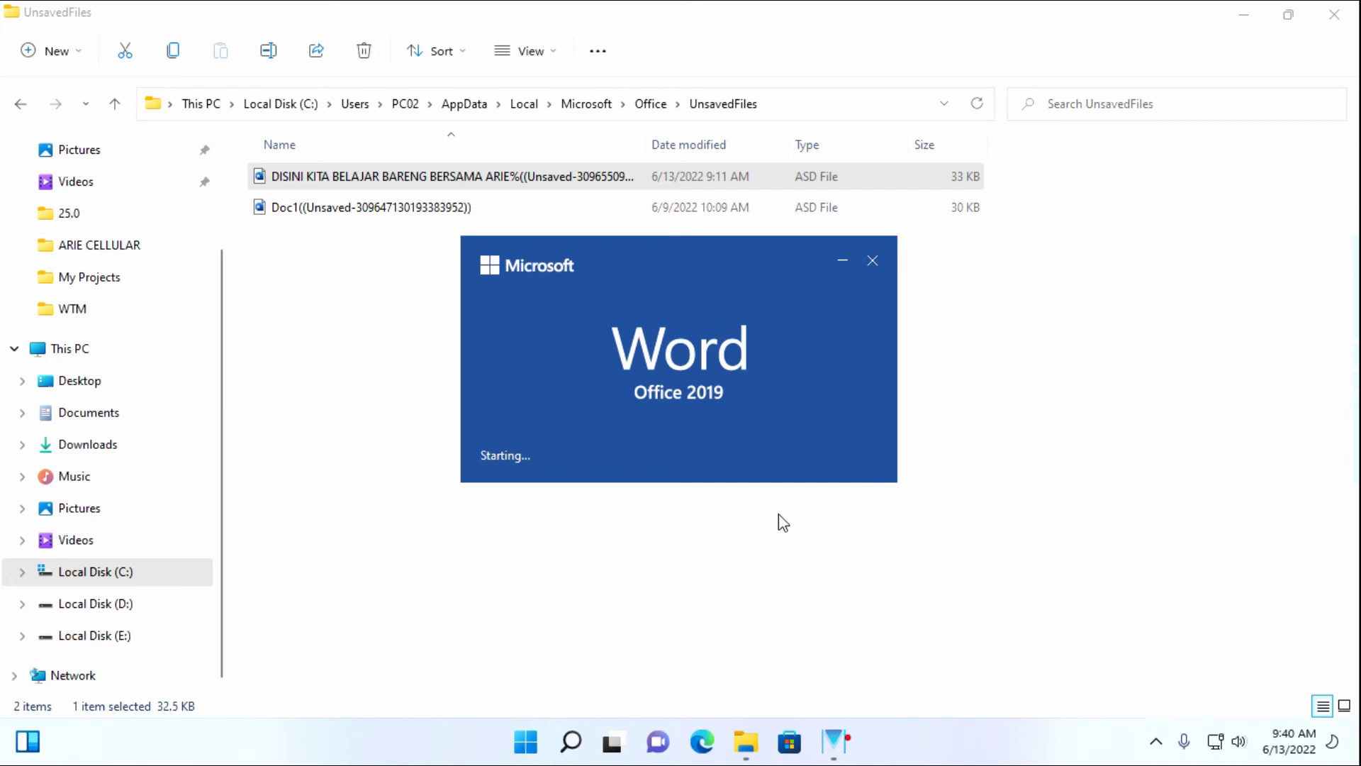
# Scroll through the recovered TUGAS 3 SISTEM HUKUM INDONESIA document to check its contents
pyautogui.scroll(-3, 720, 465)
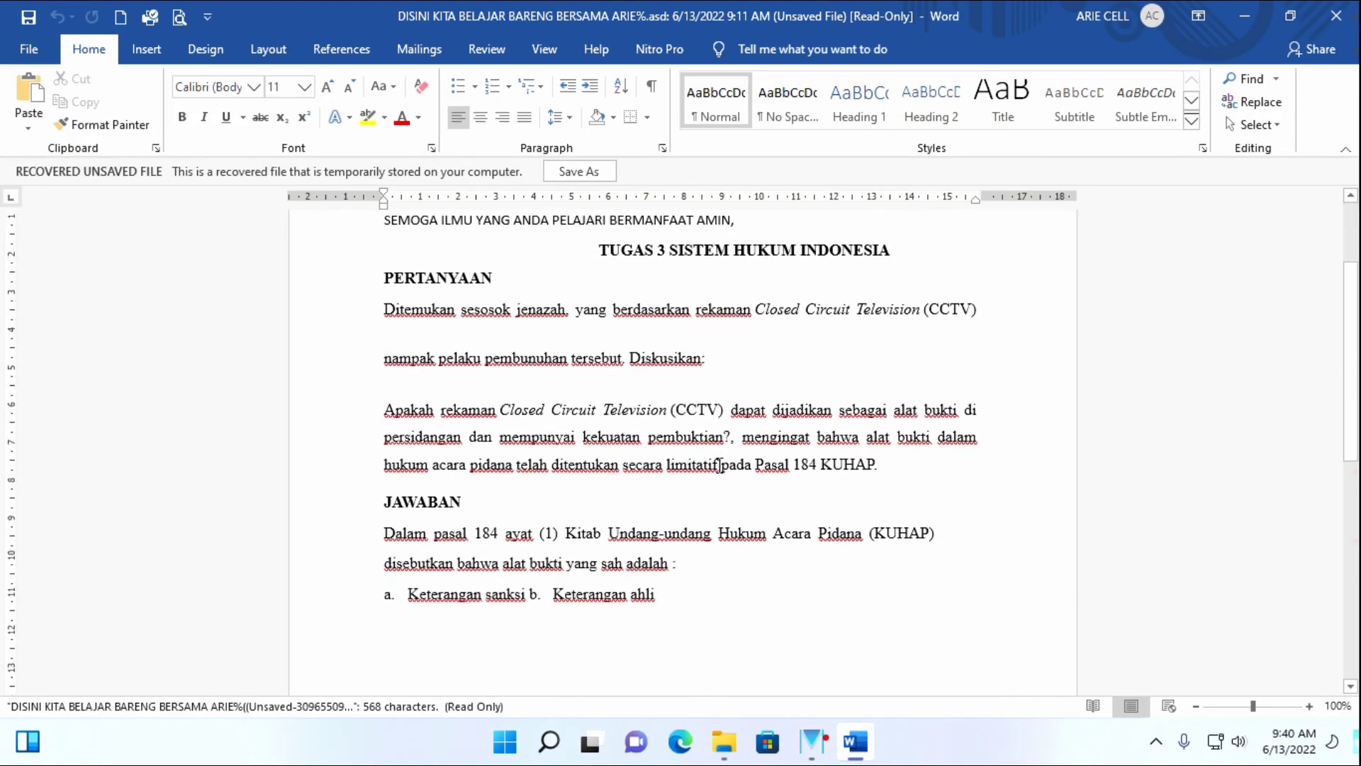
pyautogui.scroll(-10, 721, 464)
pyautogui.scroll(6, 720, 464)
pyautogui.scroll(7, 719, 468)
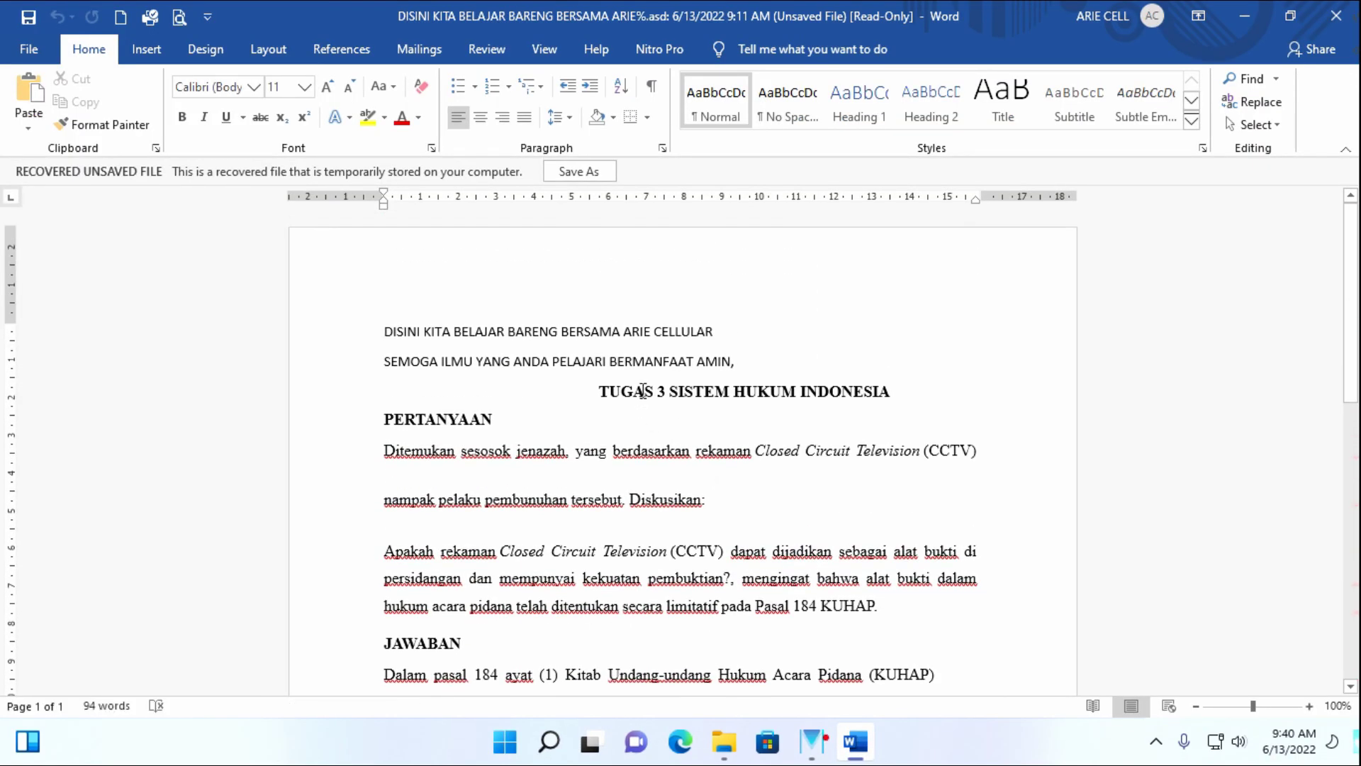
pyautogui.scroll(-7, 642, 412)
pyautogui.scroll(-1, 642, 425)
pyautogui.scroll(6, 641, 425)
pyautogui.scroll(2, 643, 432)
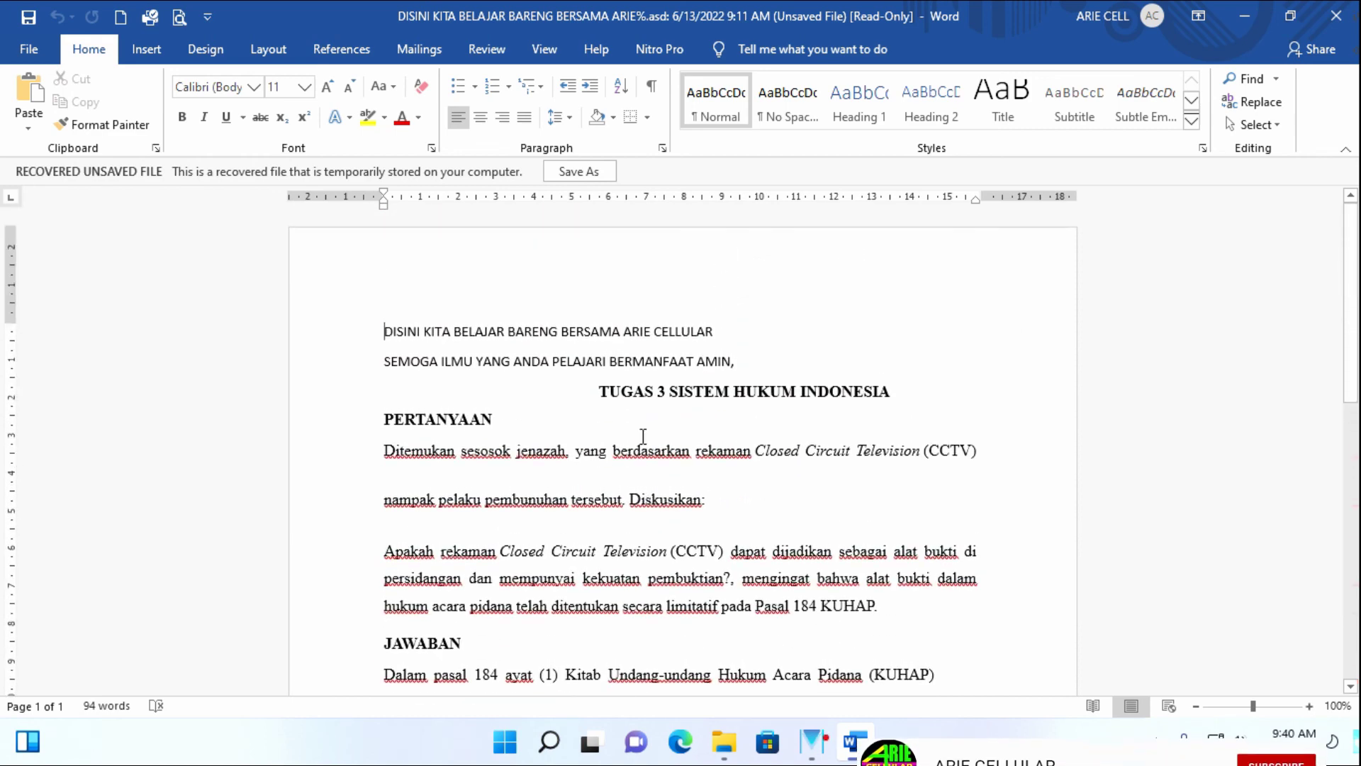
# Save the recovered document as a Word file with 'e' appended to its name, then close Word
pyautogui.click(578, 187)
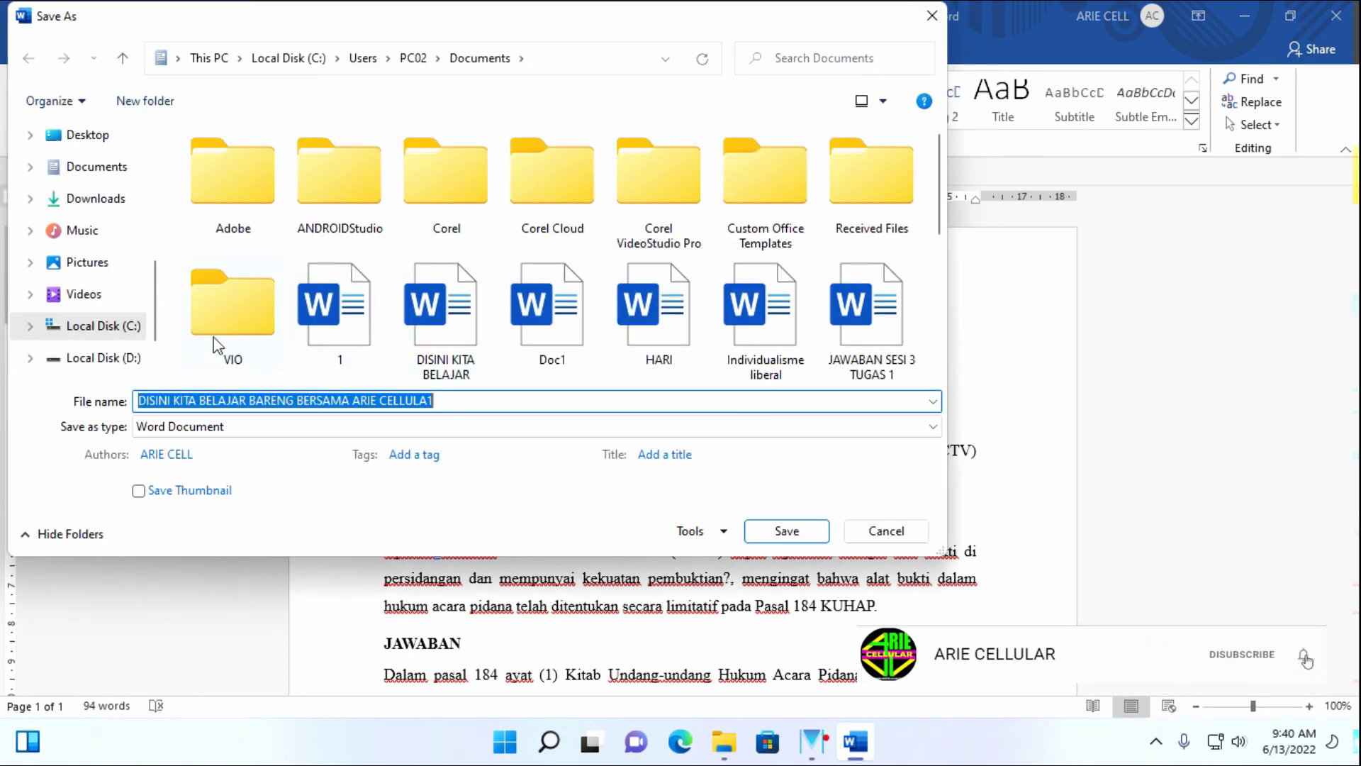
pyautogui.click(537, 396)
pyautogui.write('e')
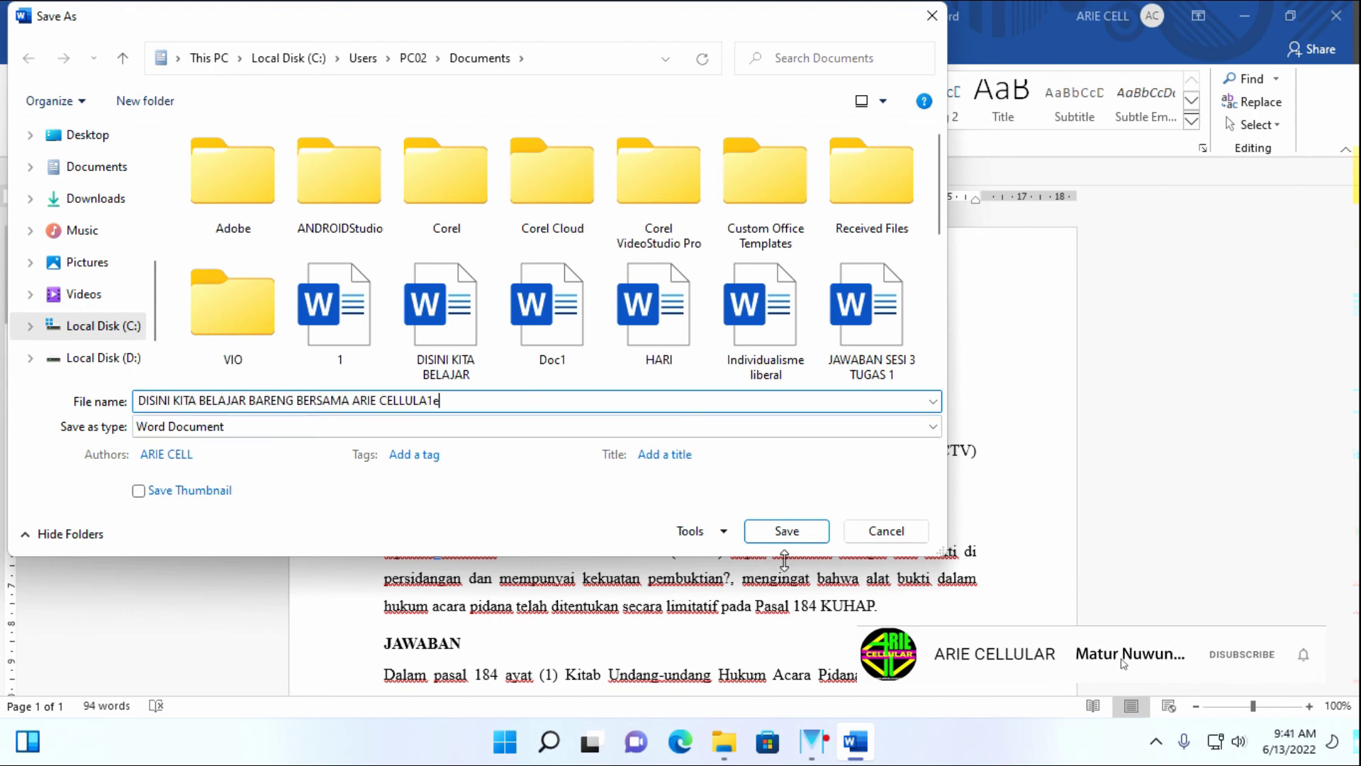
pyautogui.click(787, 531)
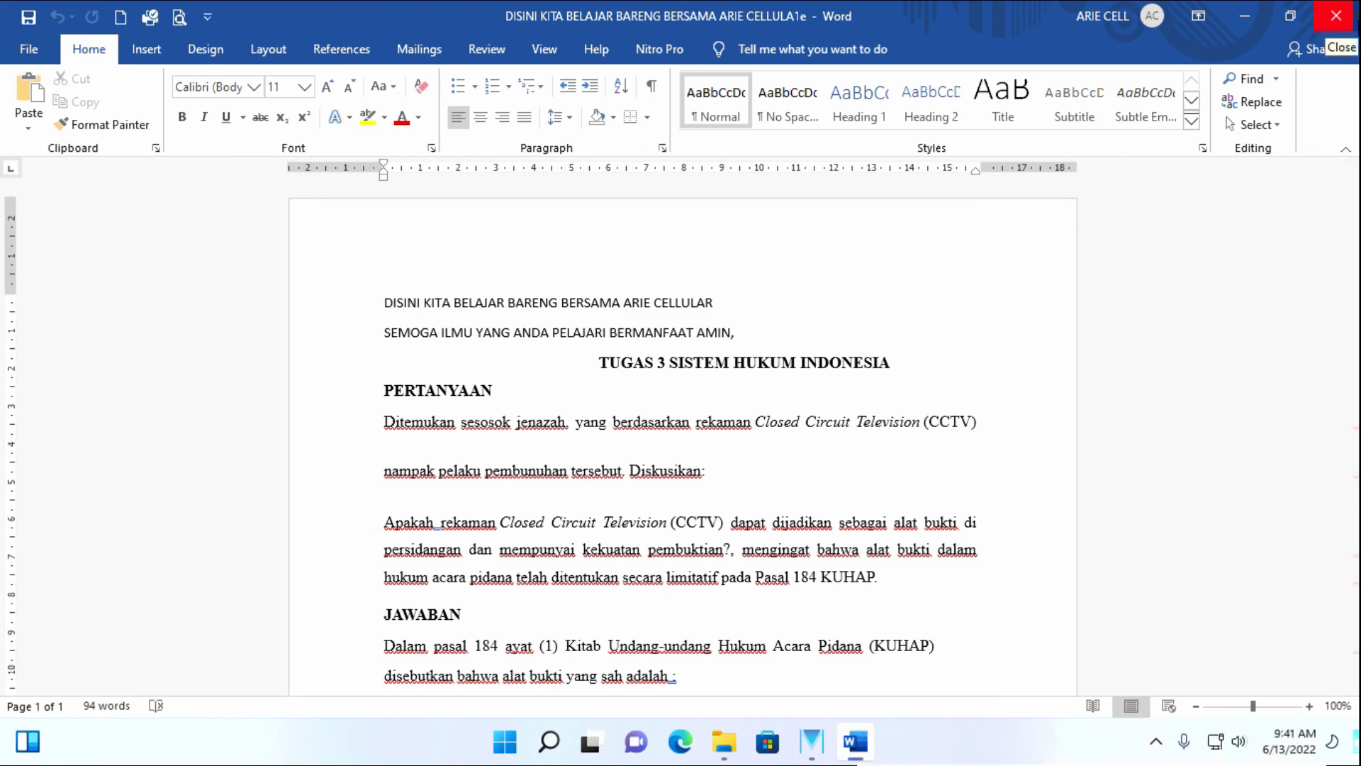
pyautogui.click(1337, 16)
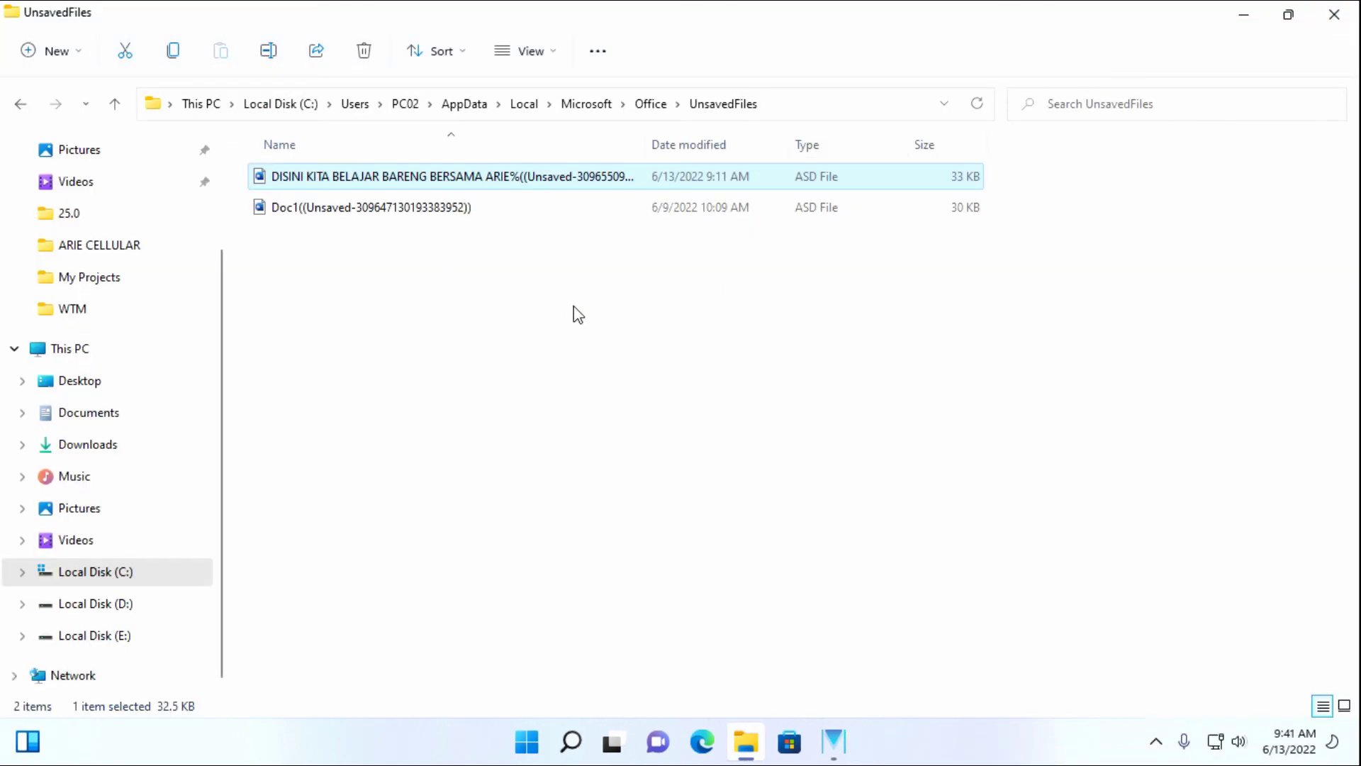
# Show the UnsavedFiles folder path as text and highlight its user-name portion
pyautogui.click(578, 315)
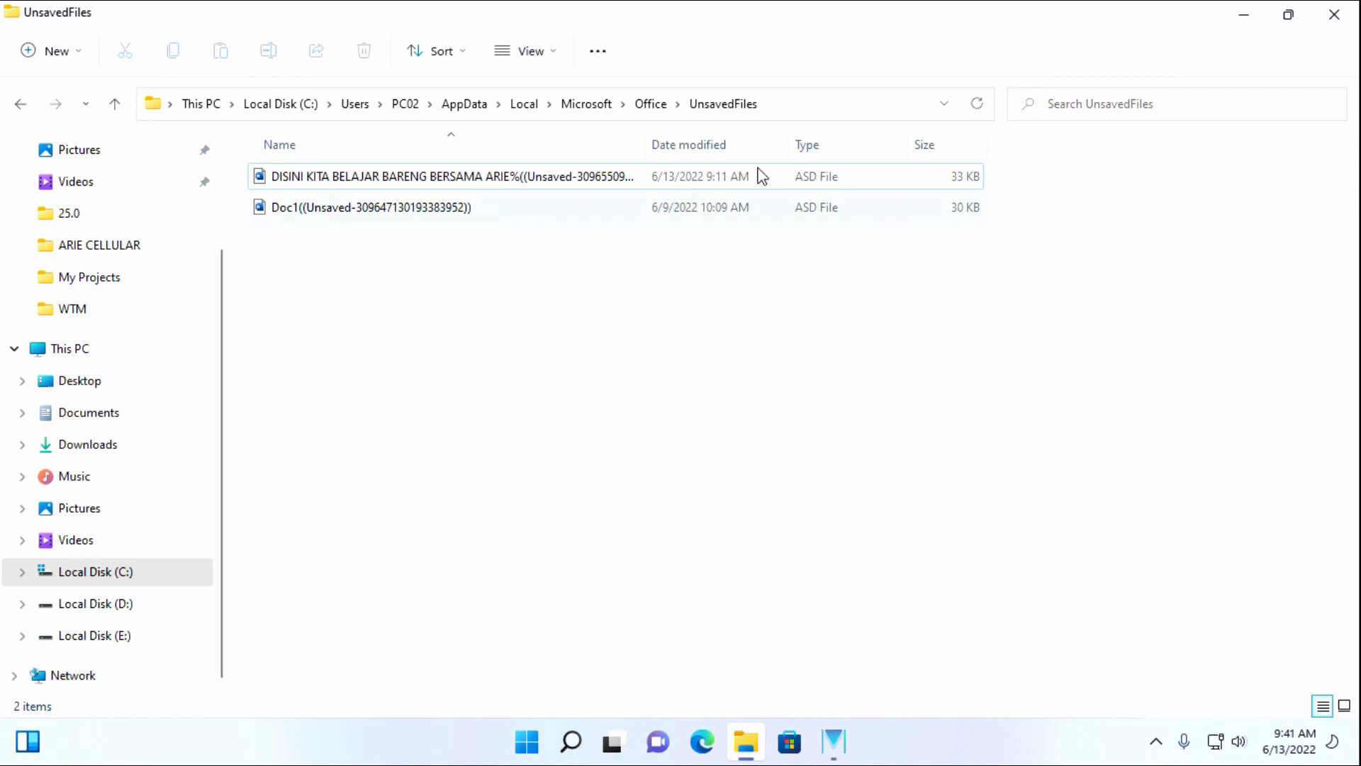
pyautogui.click(785, 104)
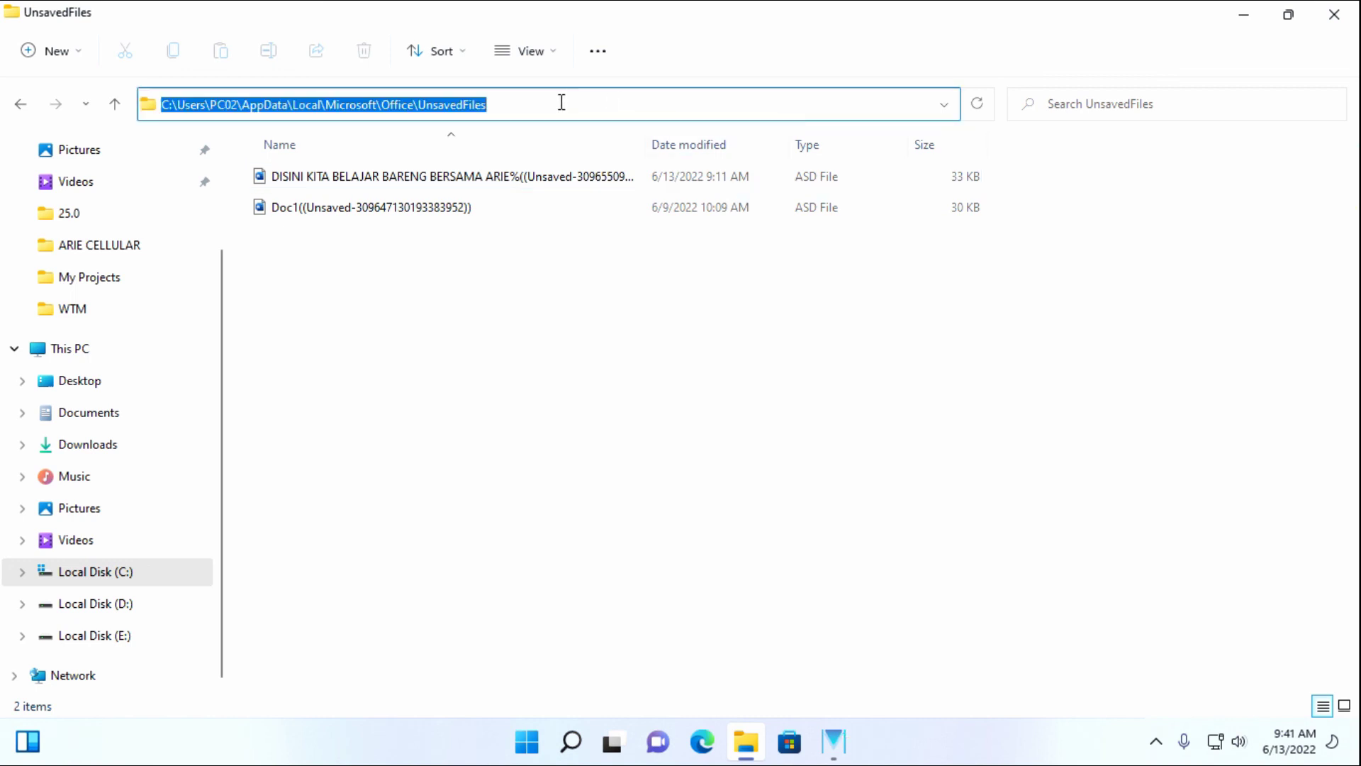
pyautogui.click(504, 105)
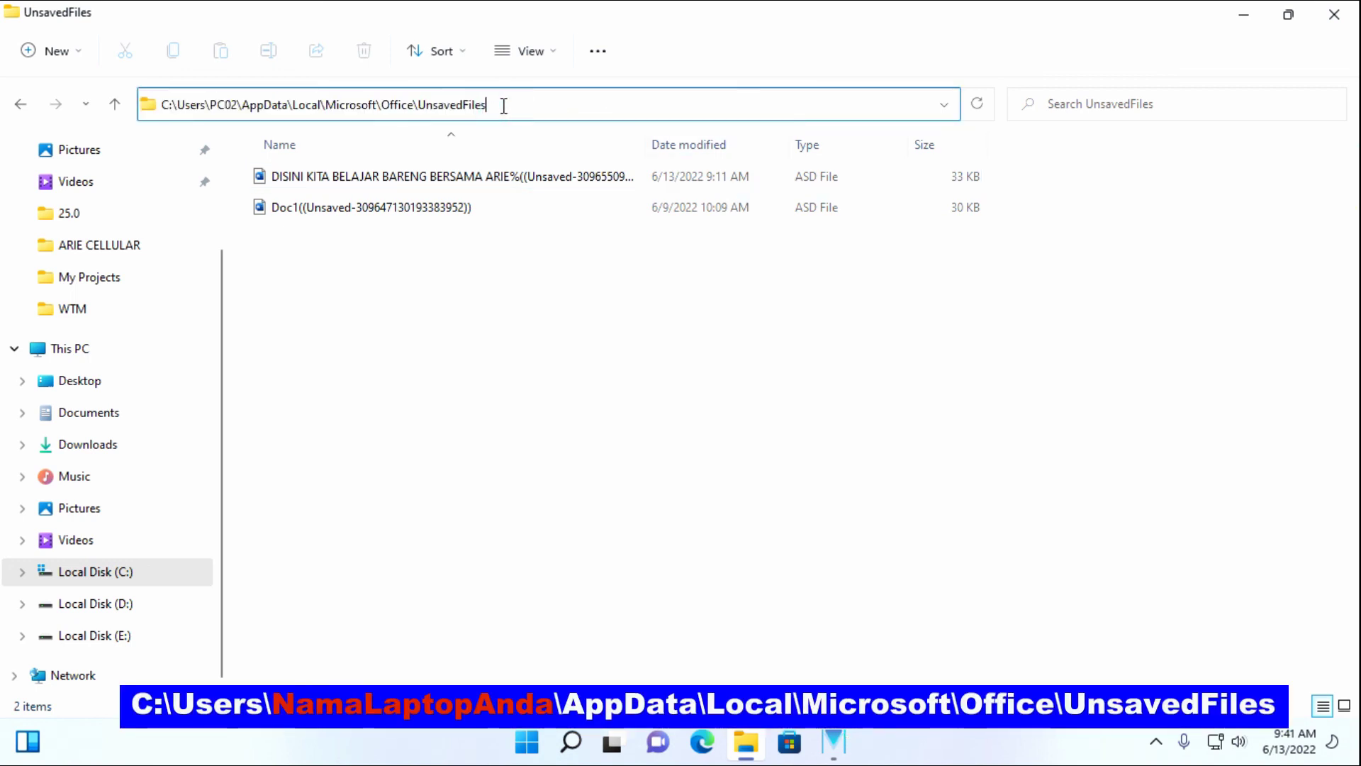
pyautogui.moveTo(503, 105); pyautogui.dragTo(168, 103)
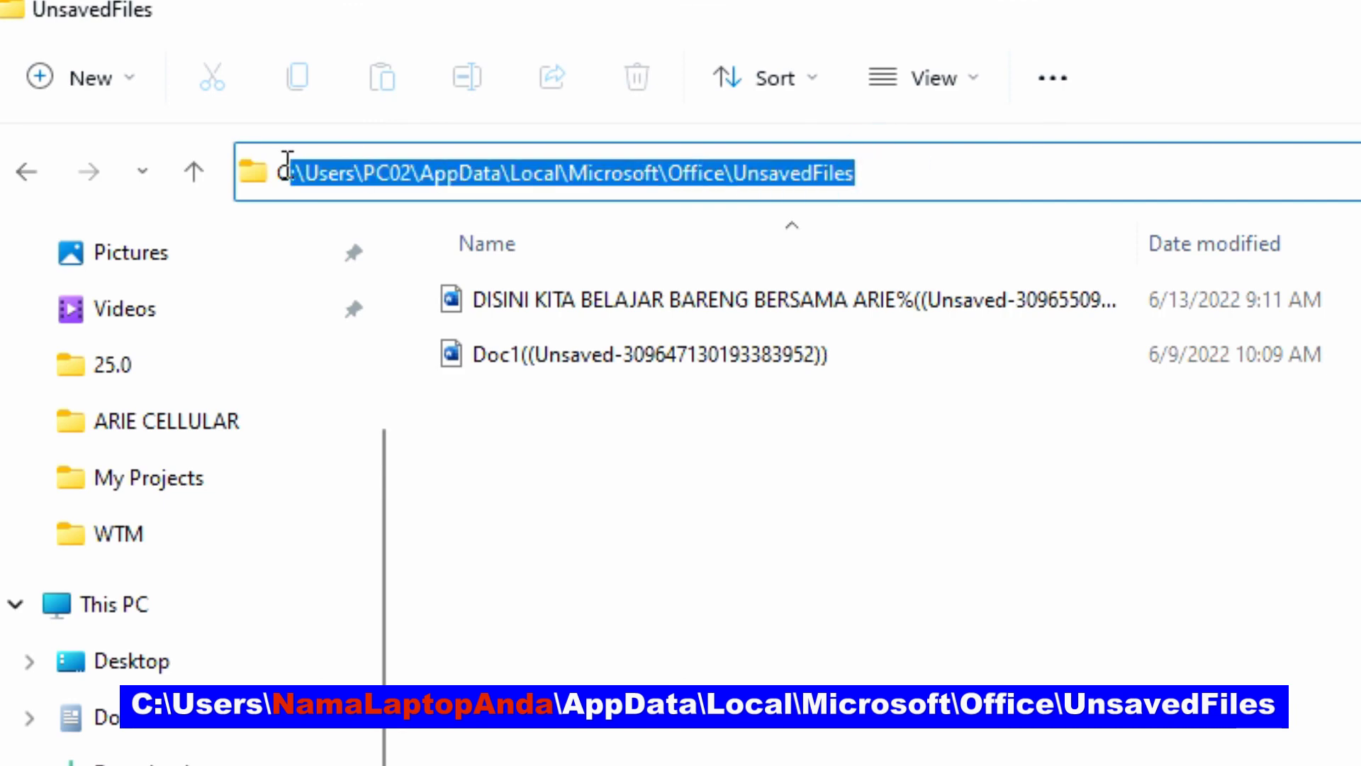
pyautogui.moveTo(288, 162); pyautogui.dragTo(285, 162)
pyautogui.moveTo(412, 171); pyautogui.dragTo(369, 164)
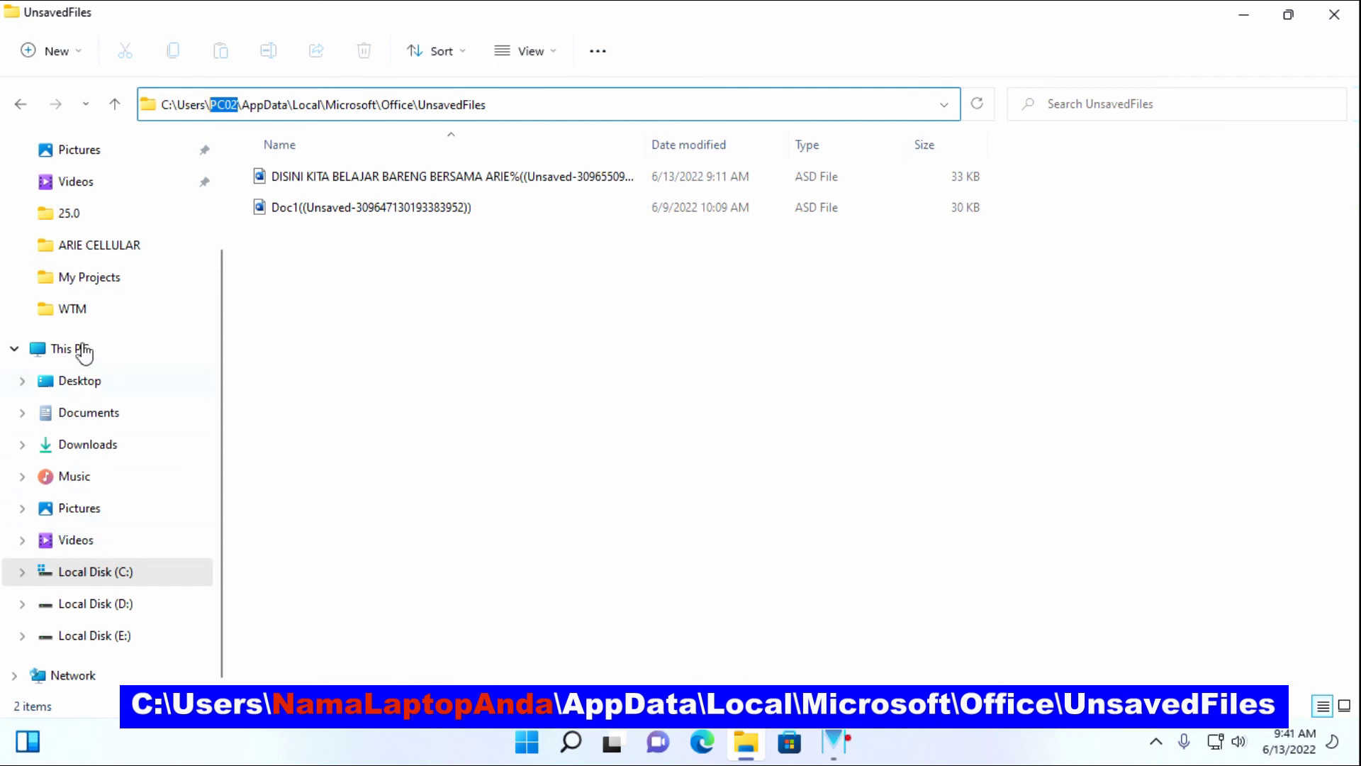
pyautogui.rightClick(83, 351)
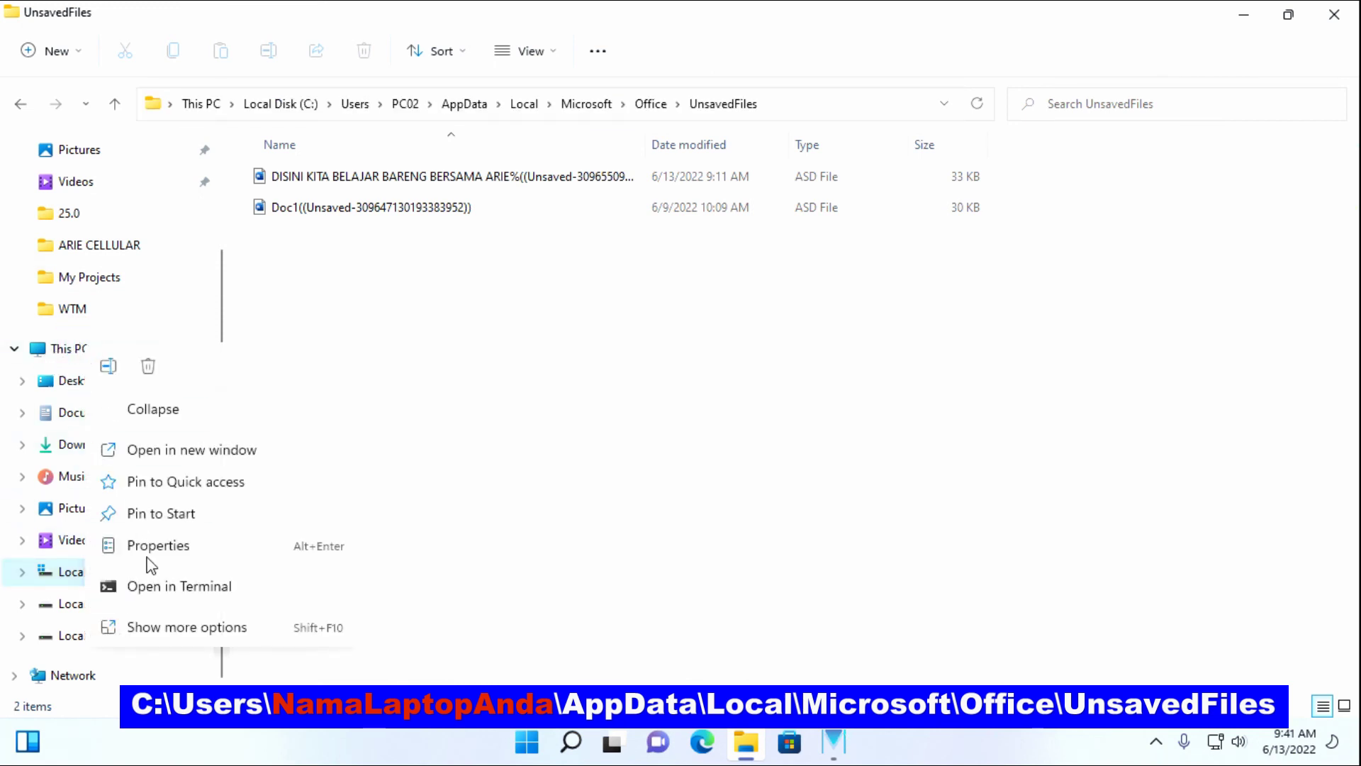
pyautogui.click(147, 555)
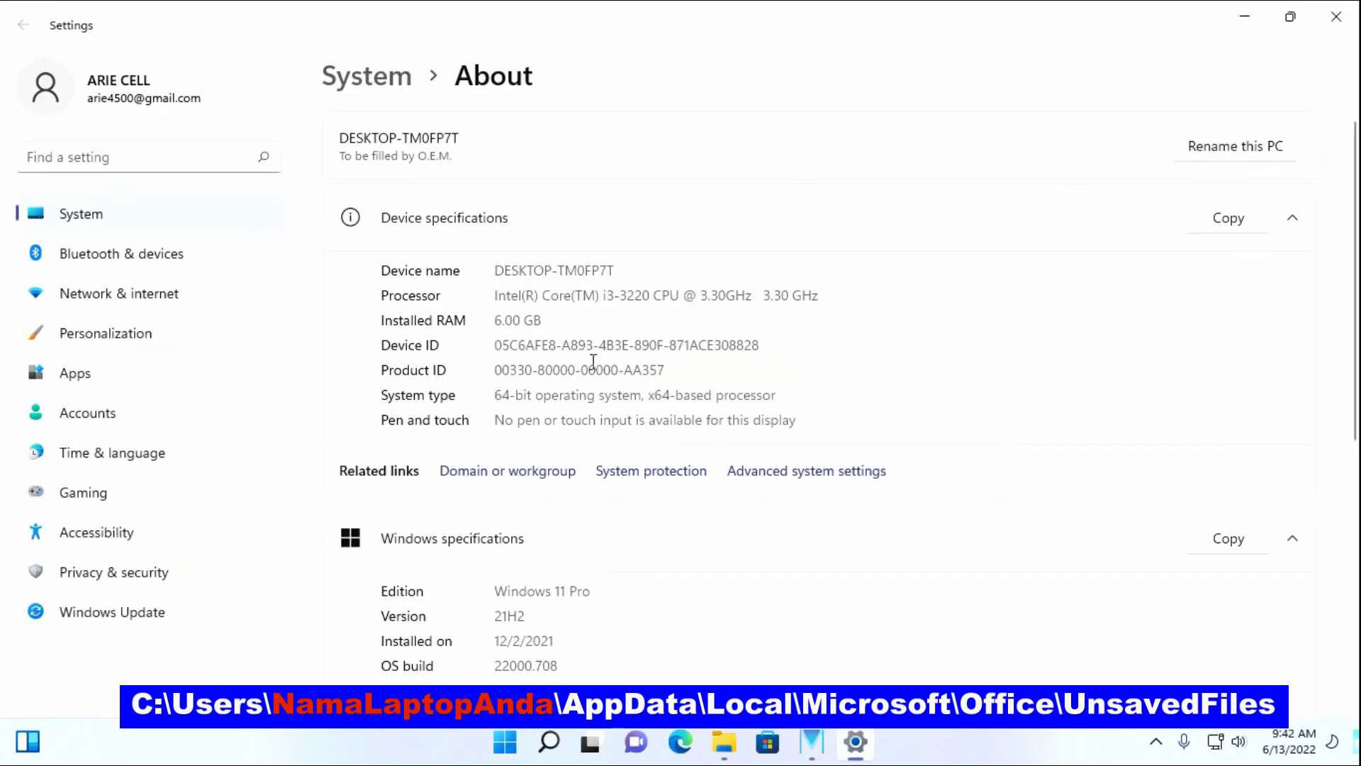
pyautogui.click(93, 412)
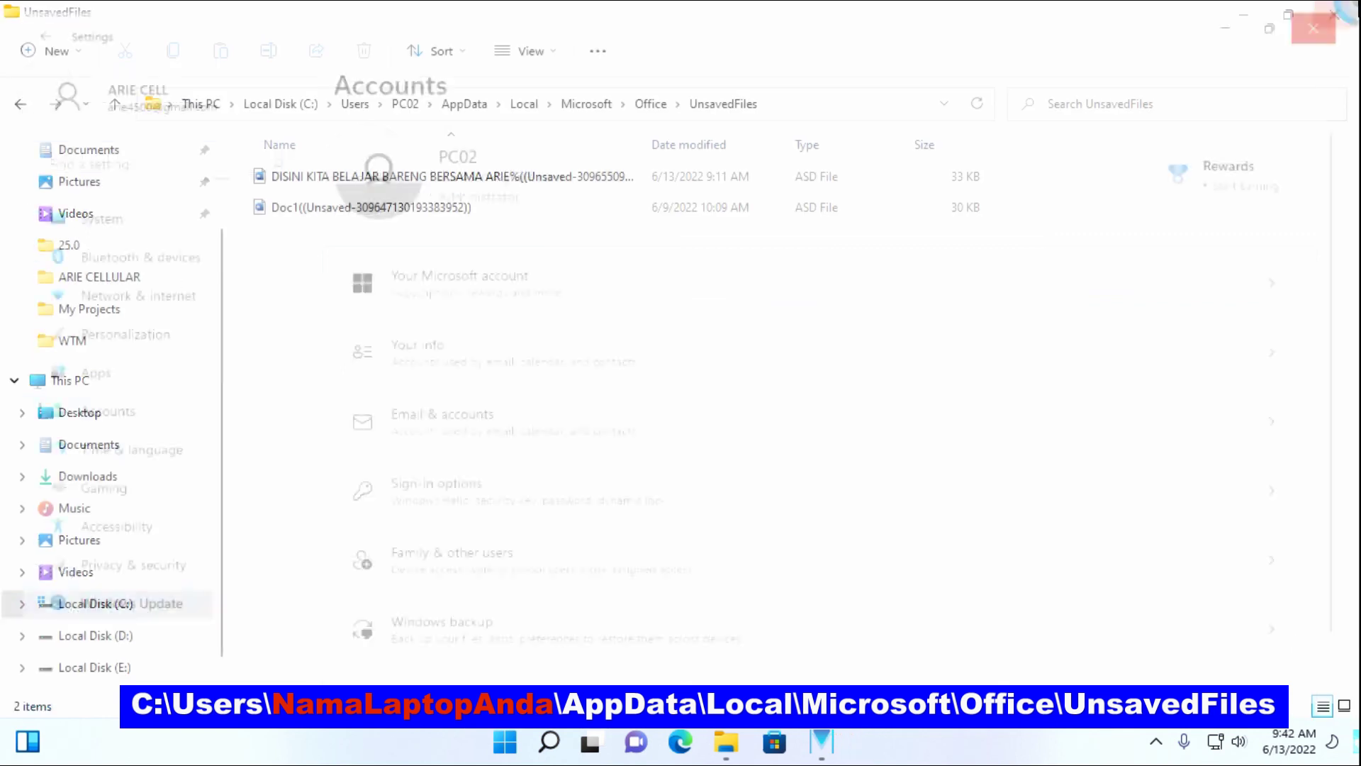
# Leave address-bar editing without changing folders and close the File Explorer window
pyautogui.click(768, 104)
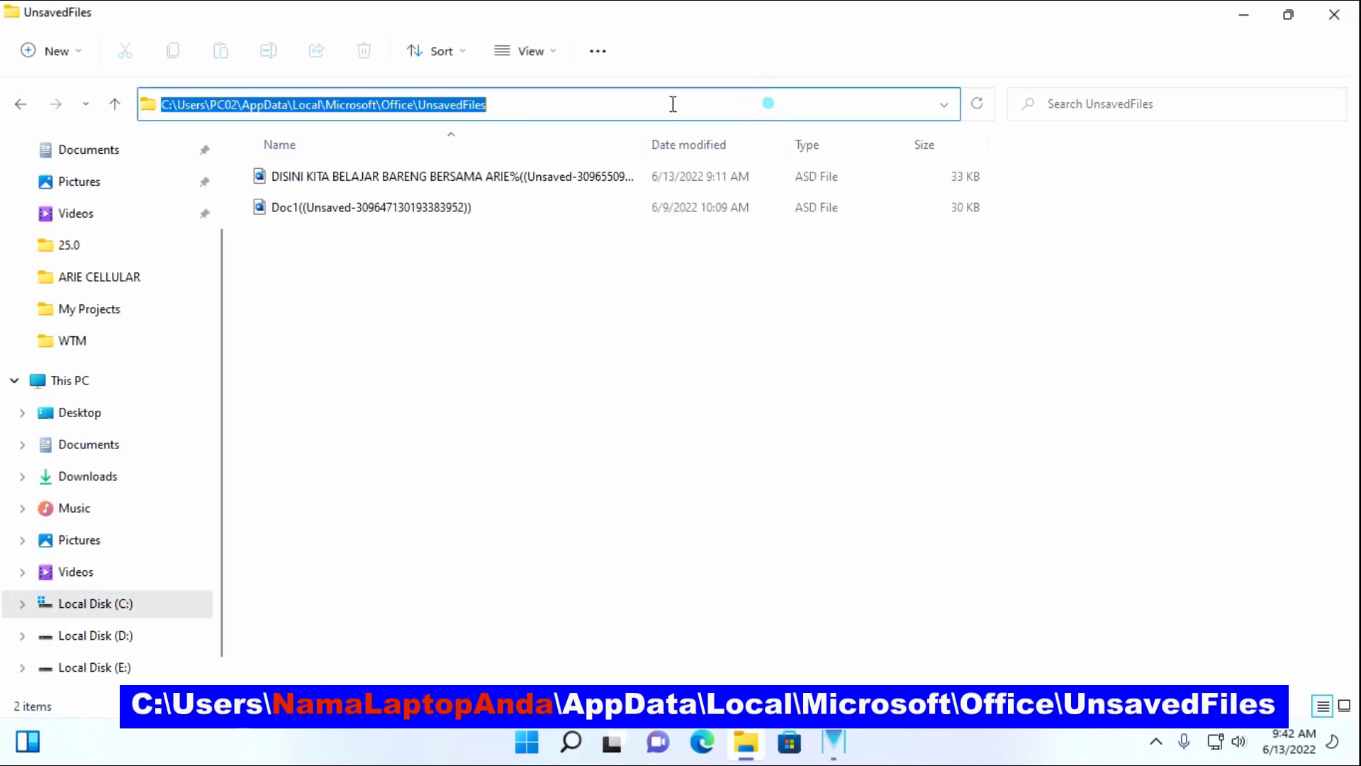
pyautogui.click(489, 105)
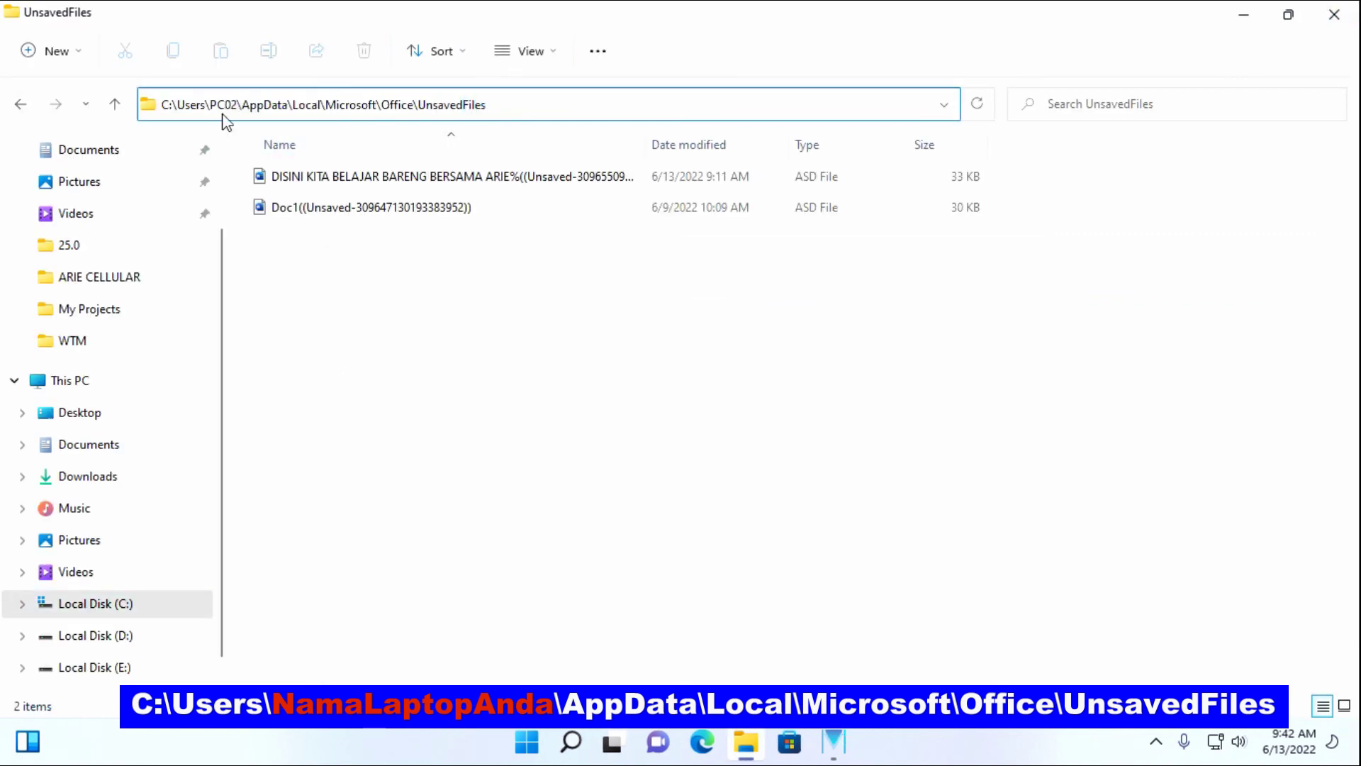
pyautogui.press('Return')
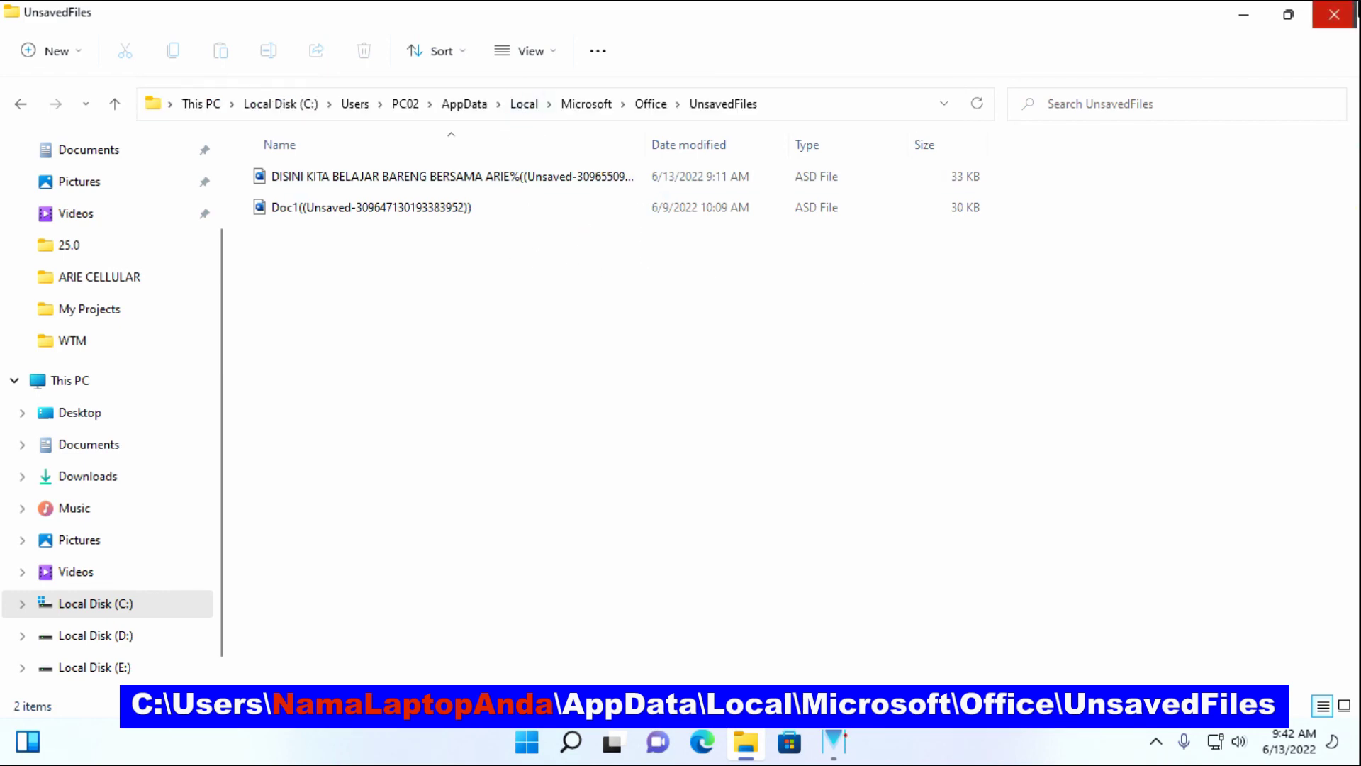
pyautogui.click(1335, 15)
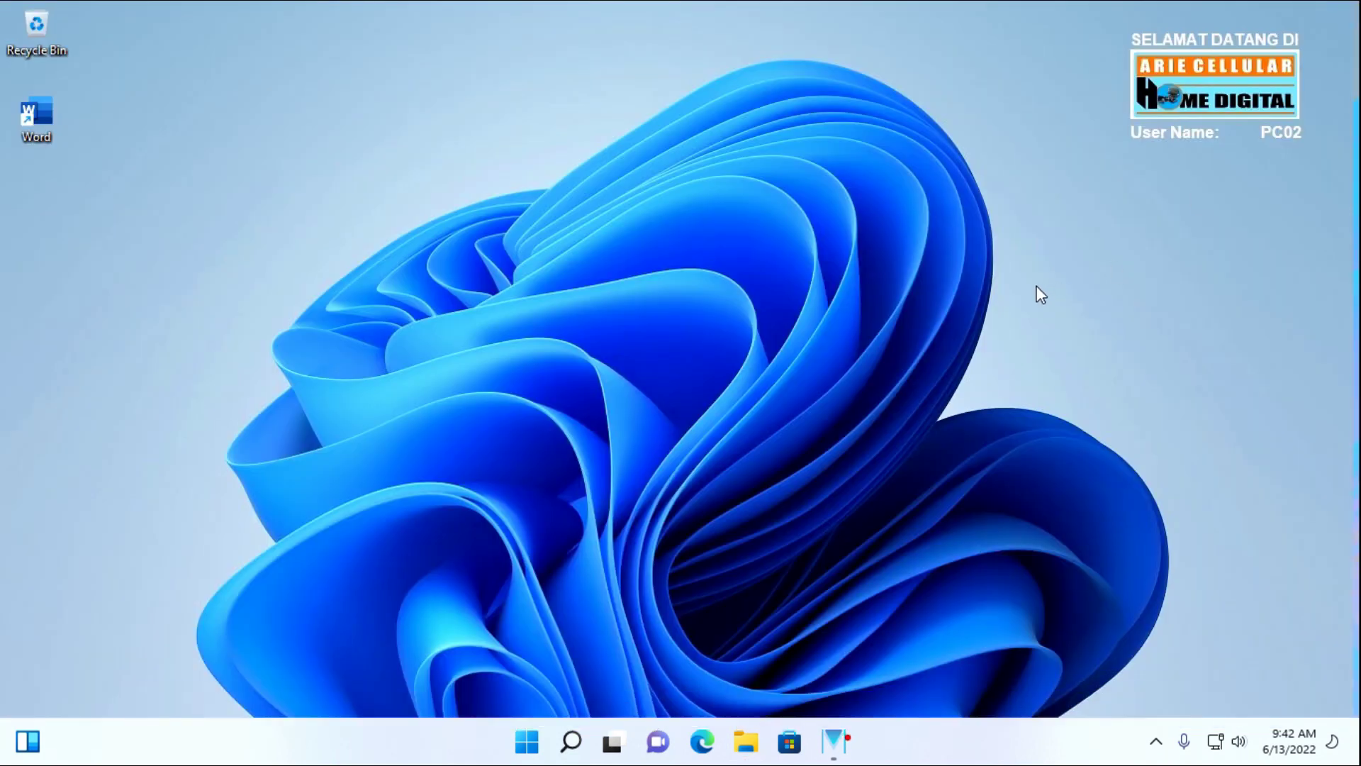